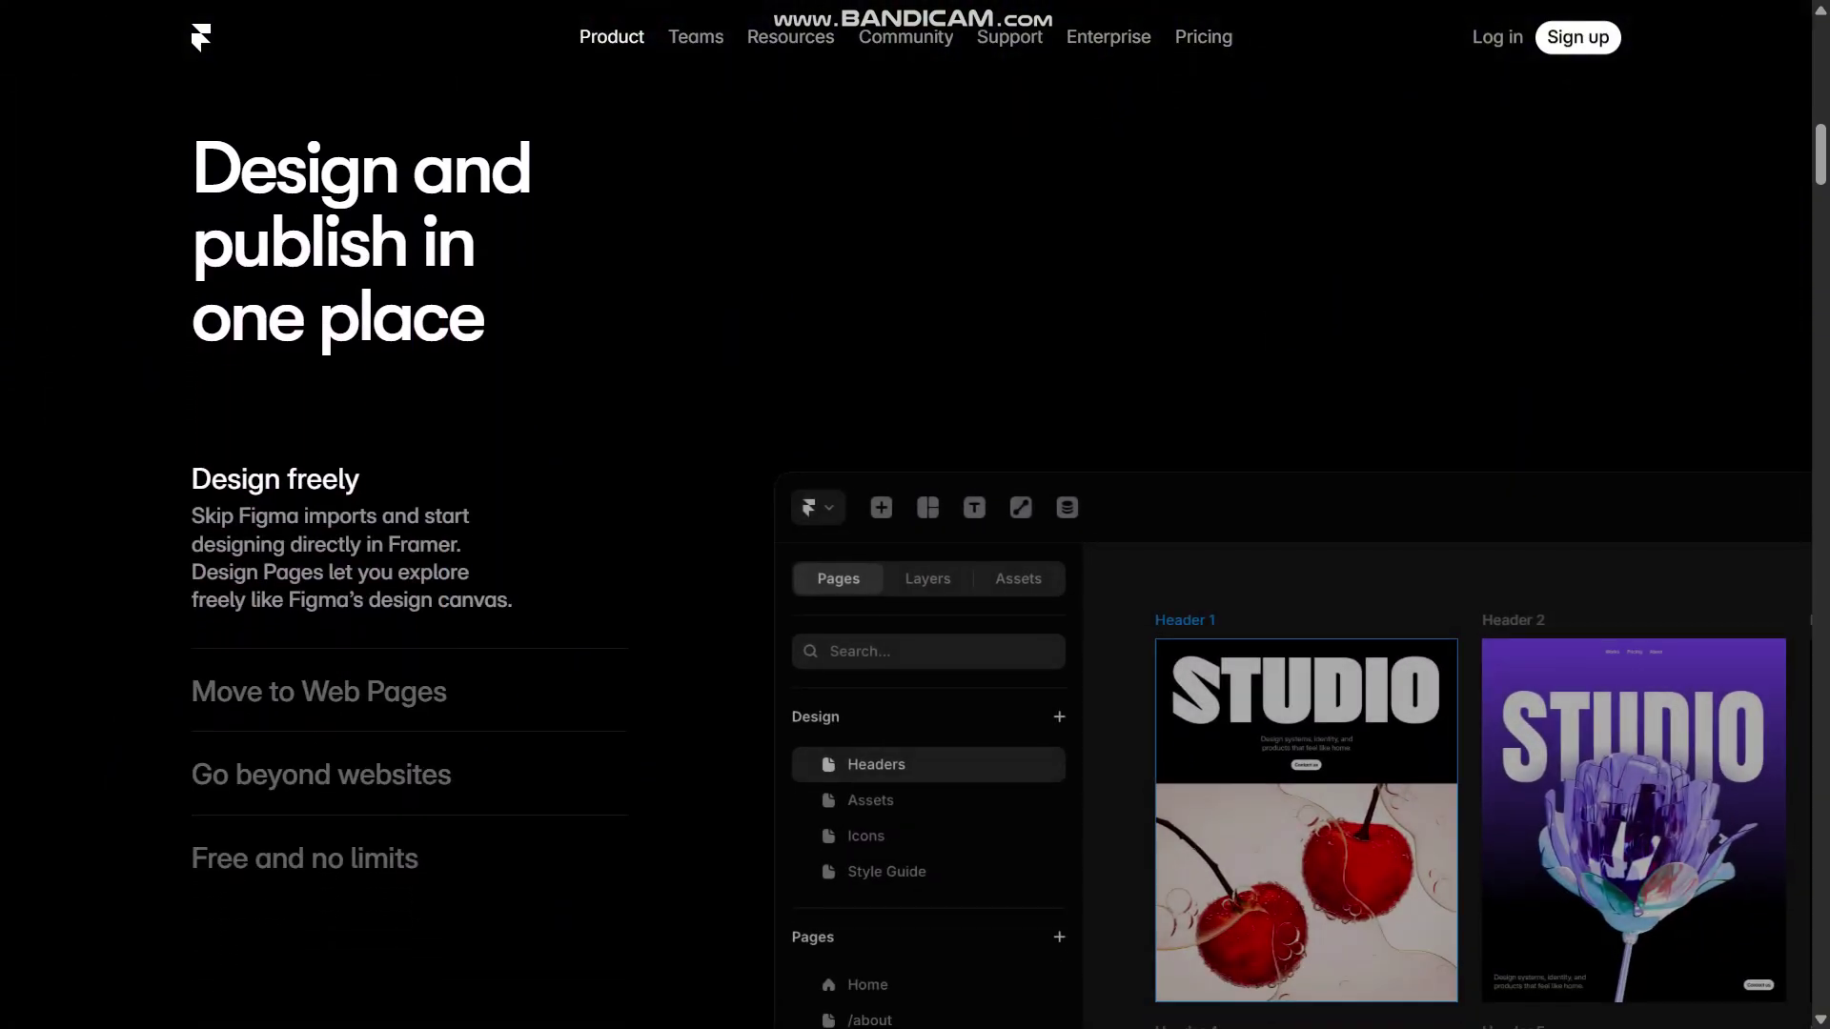
scroll(915, 514, down, 2)
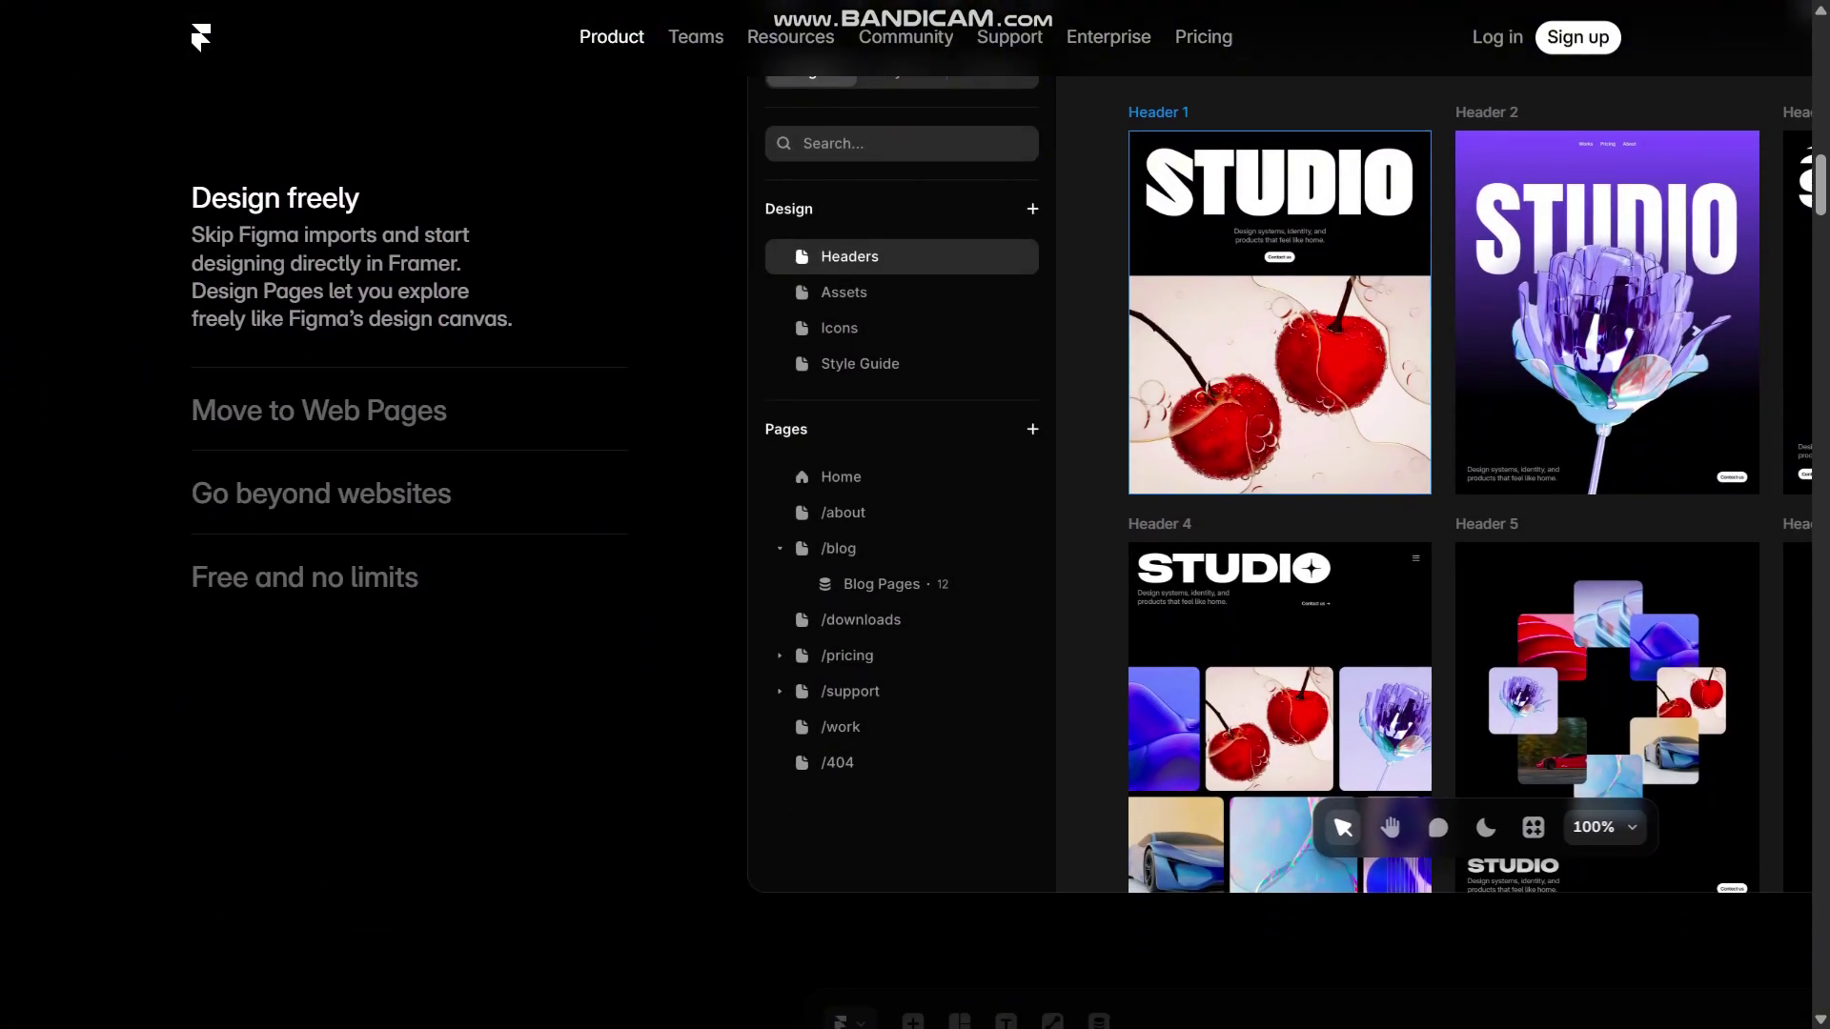
scroll(916, 516, down, 2)
scroll(915, 516, down, 2)
scroll(915, 516, down, 2)
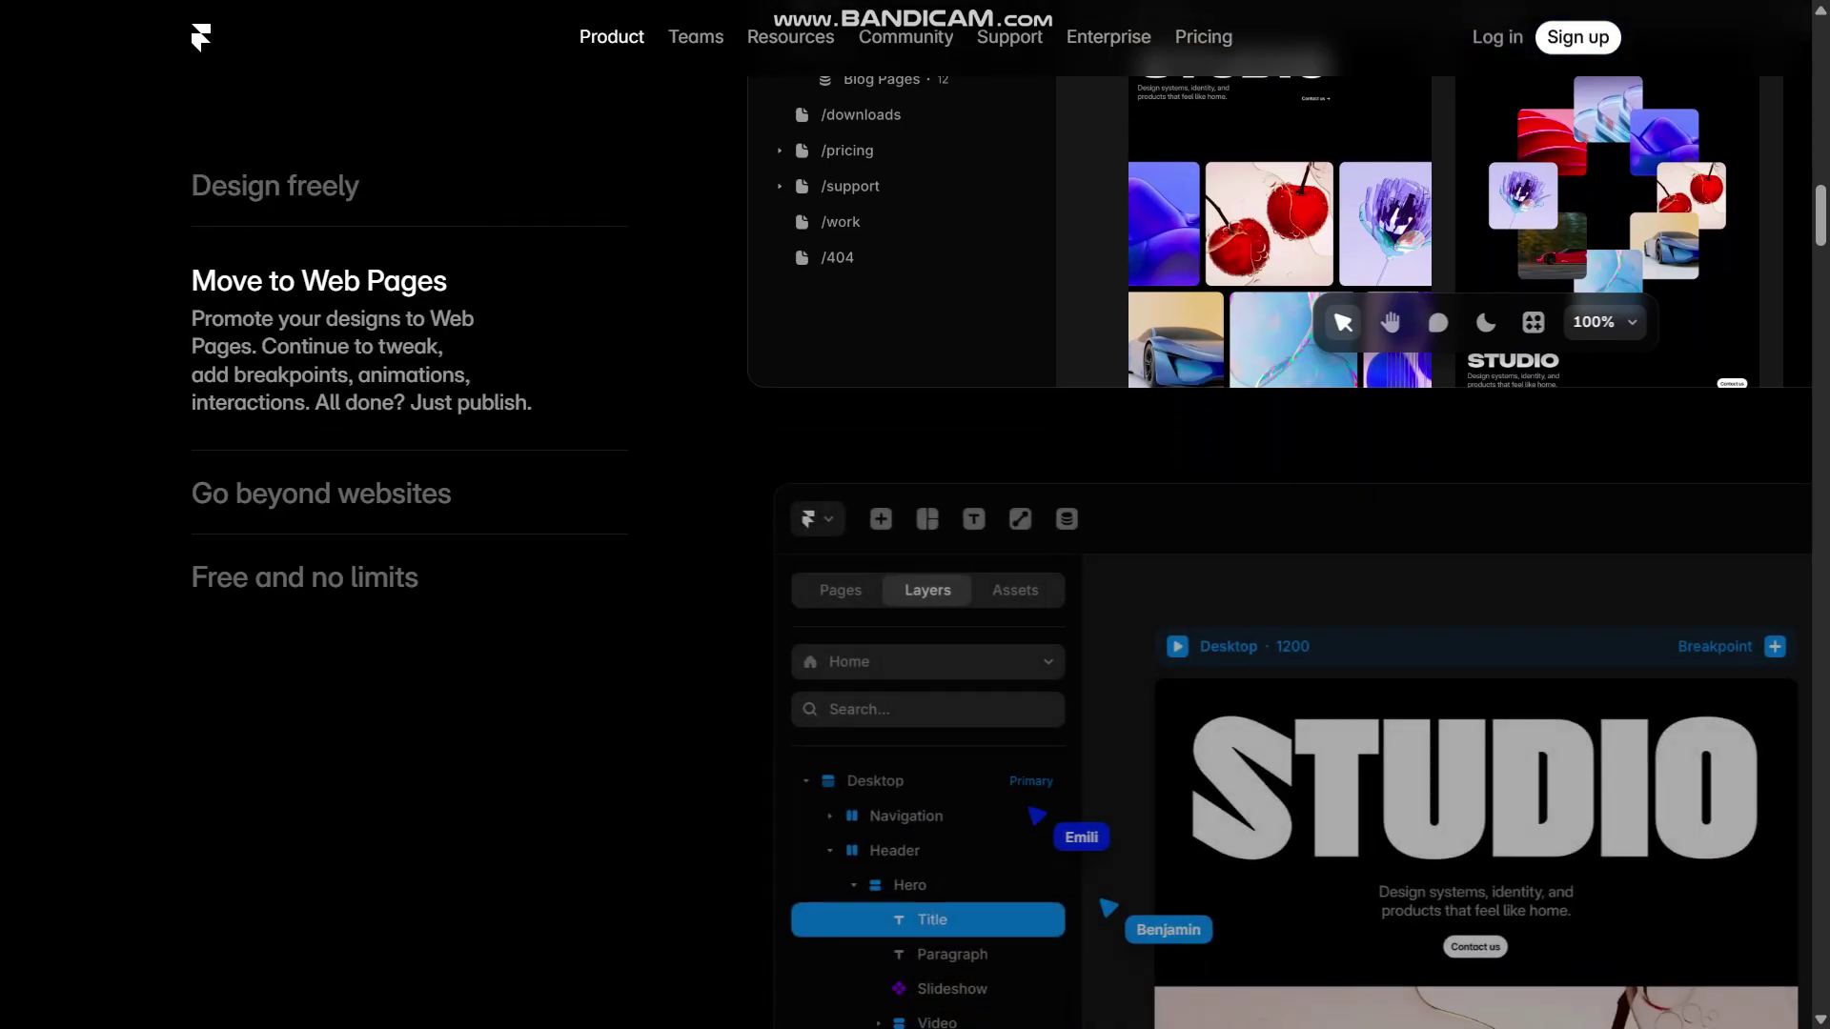
scroll(916, 515, down, 2)
scroll(916, 515, down, 1)
scroll(915, 514, down, 1)
scroll(915, 516, down, 1)
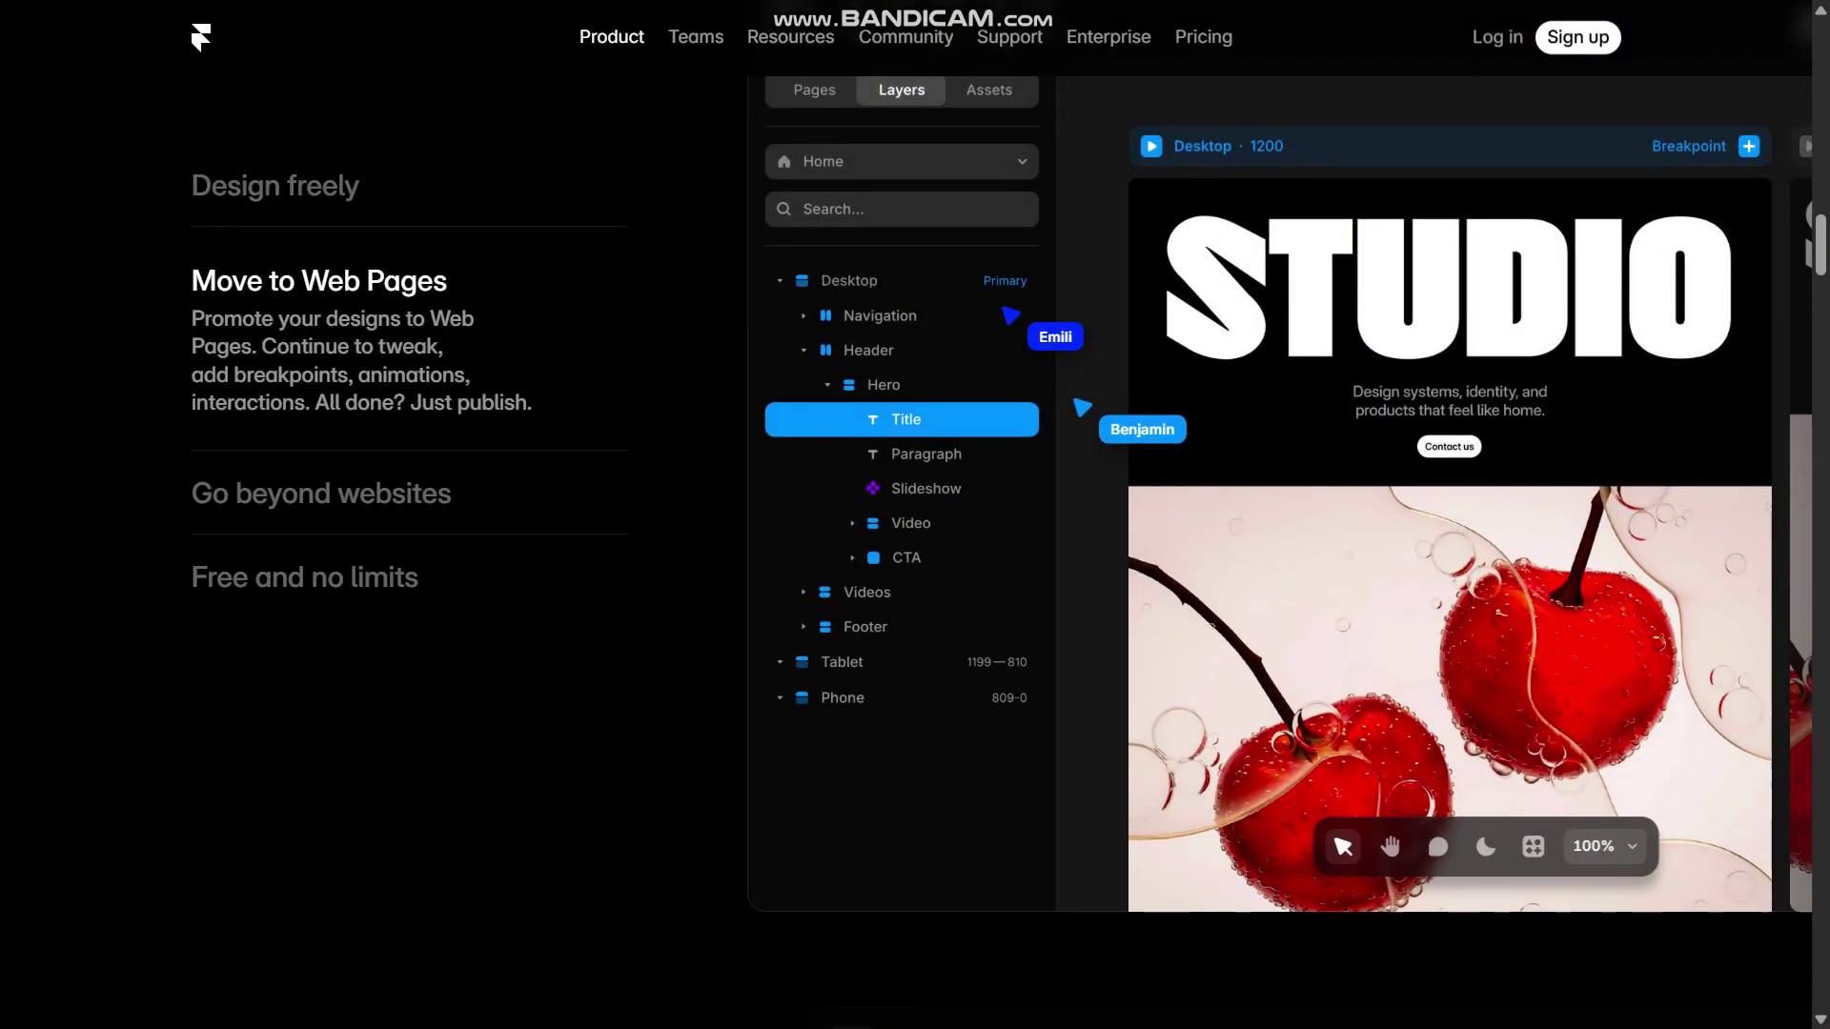
scroll(916, 514, down, 1)
scroll(915, 516, down, 1)
scroll(915, 514, down, 1)
scroll(915, 514, down, 1)
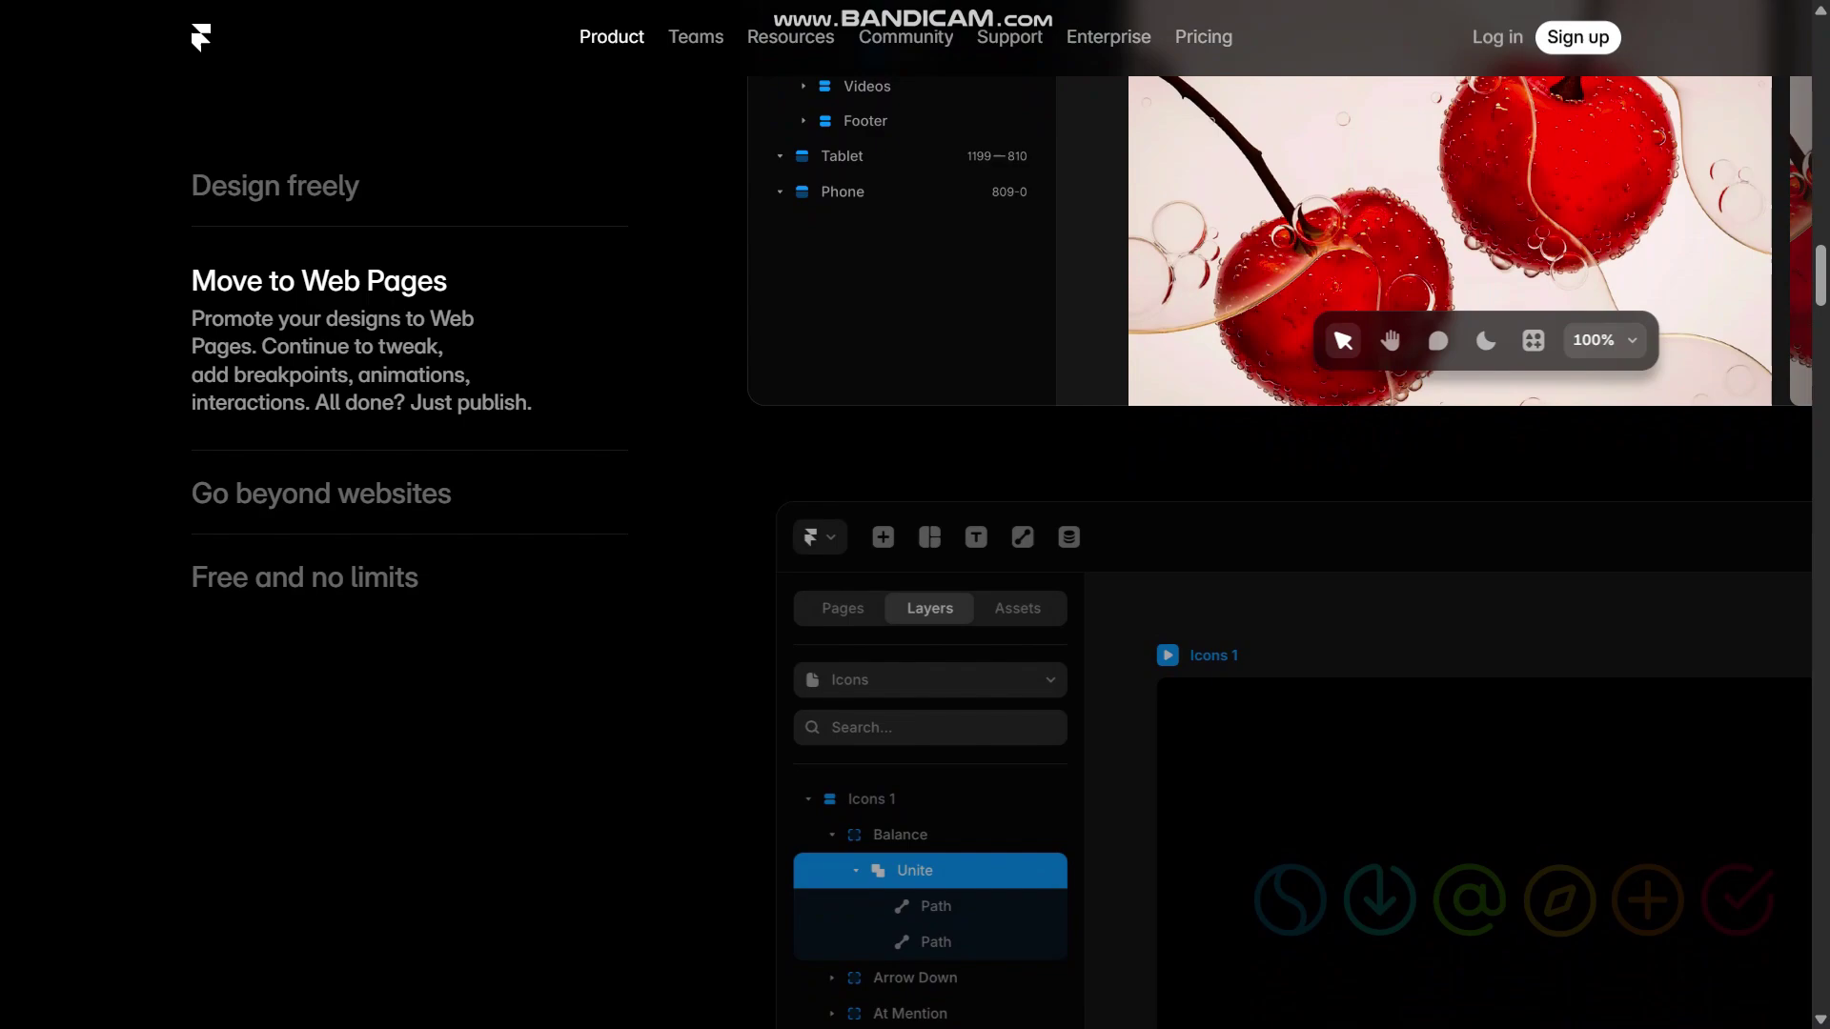
scroll(916, 515, down, 1)
scroll(915, 515, down, 1)
scroll(916, 514, down, 1)
scroll(915, 516, down, 1)
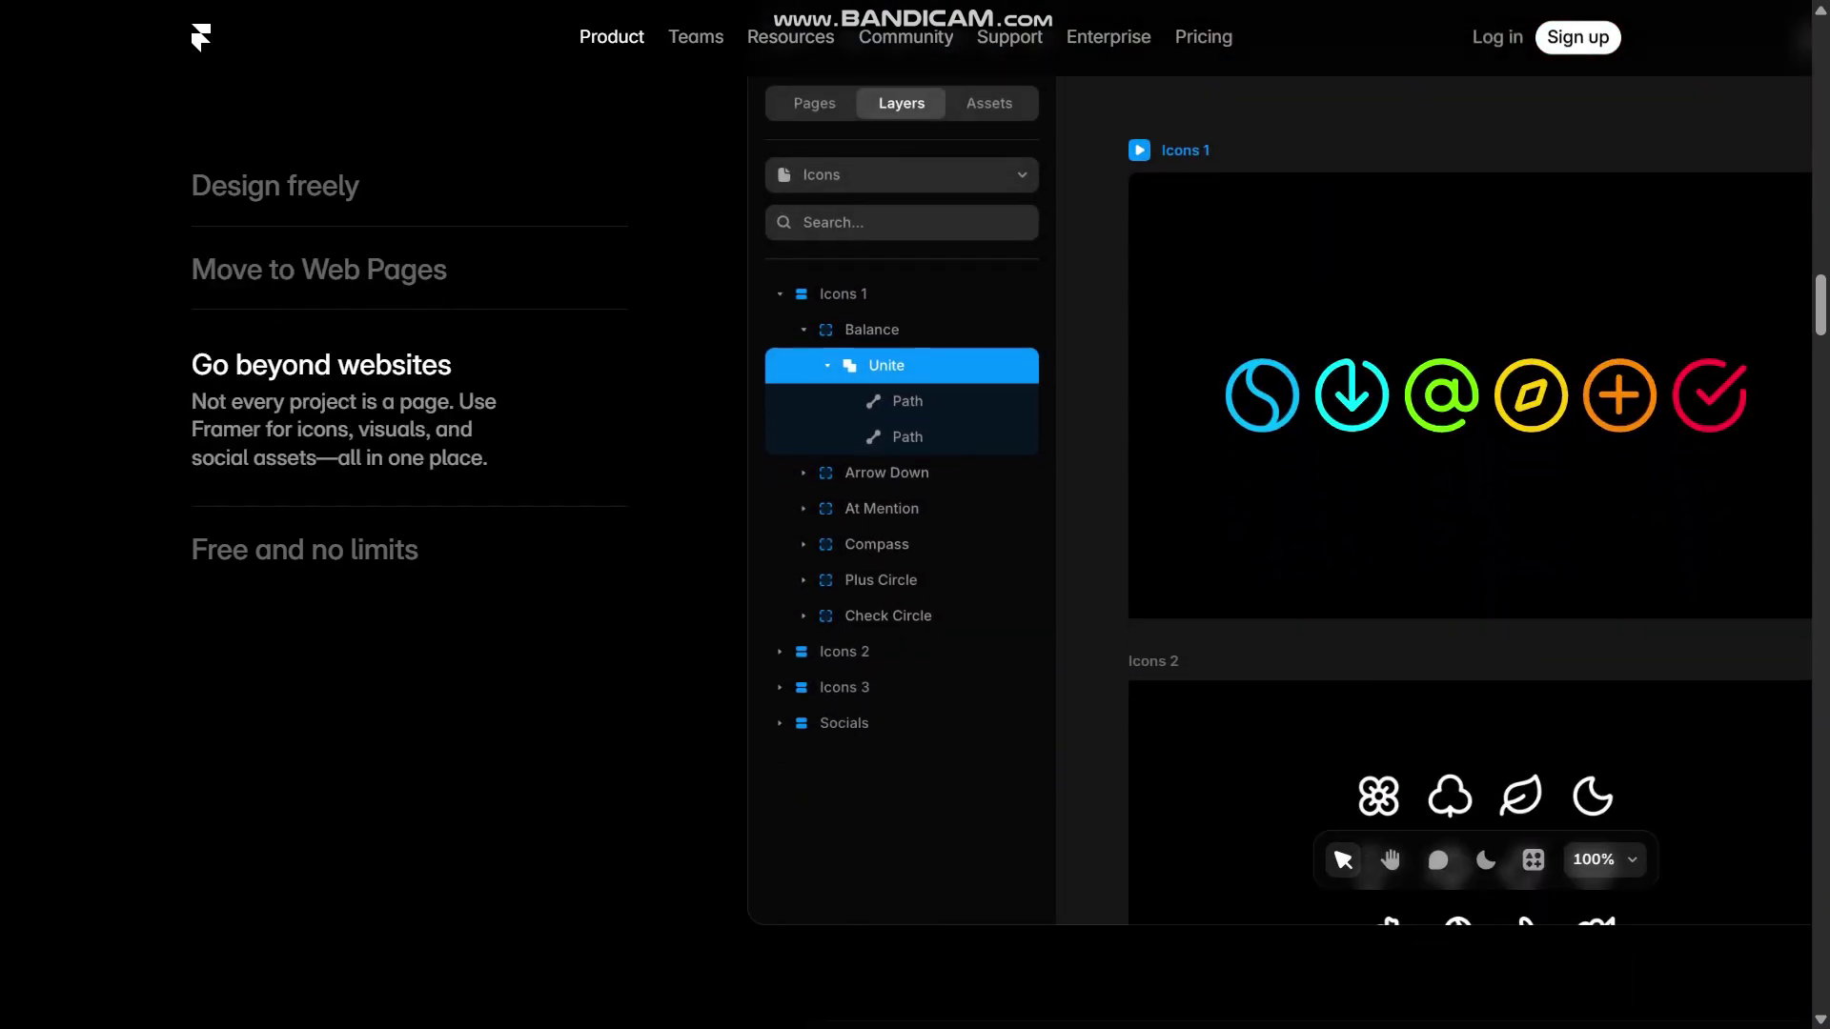
scroll(915, 514, down, 1)
scroll(915, 515, down, 1)
scroll(915, 515, down, 1)
scroll(916, 514, down, 1)
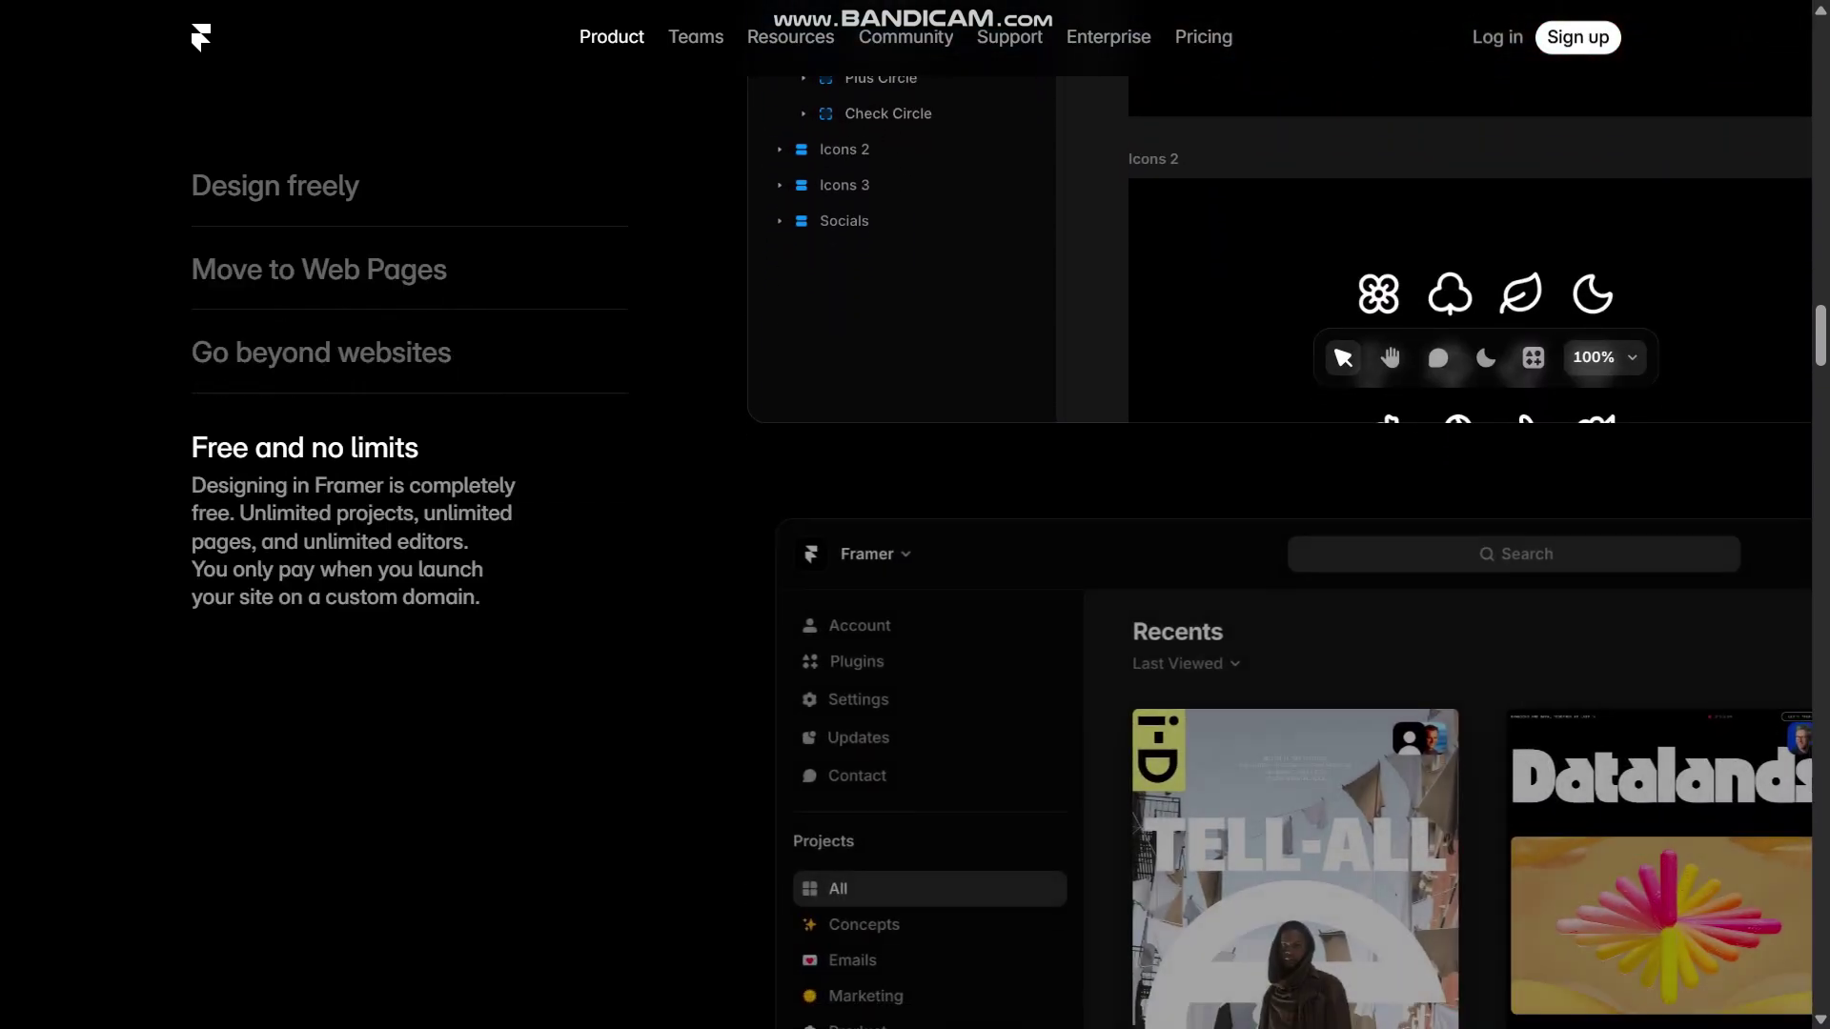
scroll(915, 515, down, 1)
scroll(915, 515, down, 1)
scroll(915, 515, down, 1)
scroll(916, 515, down, 1)
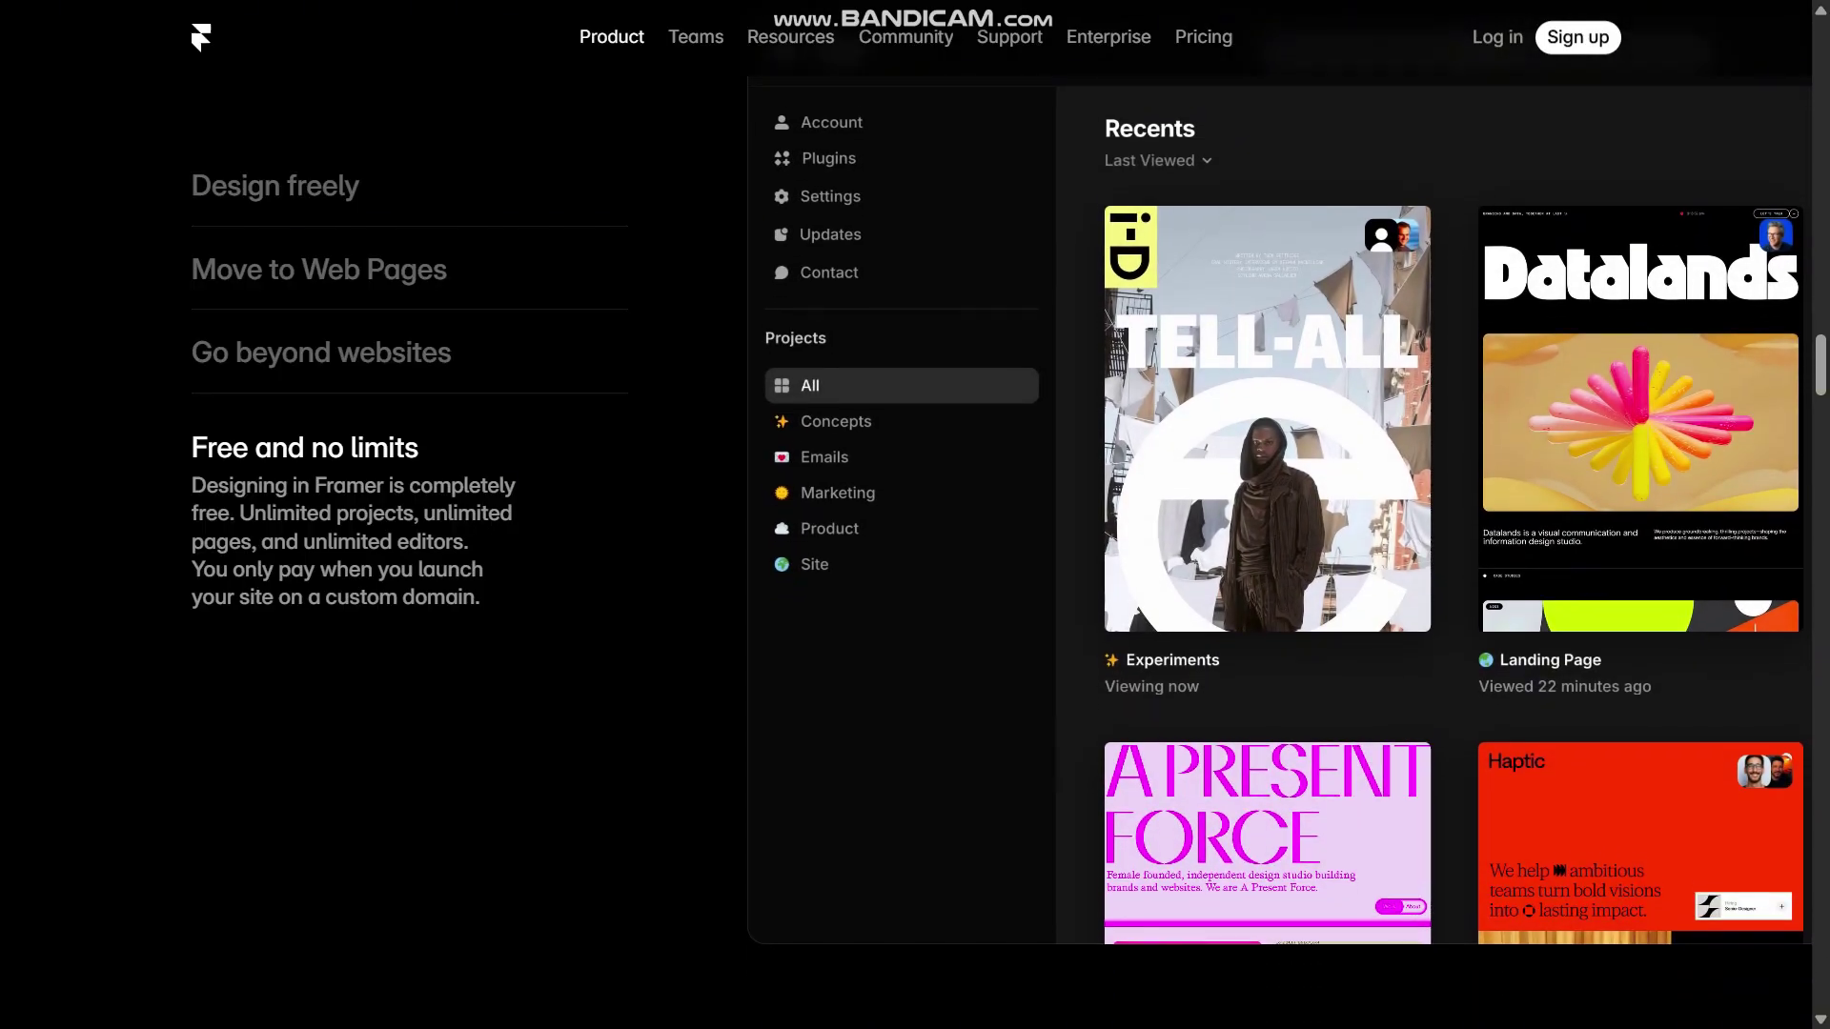
scroll(915, 516, down, 1)
scroll(915, 516, down, 1)
scroll(916, 515, down, 1)
scroll(915, 515, down, 1)
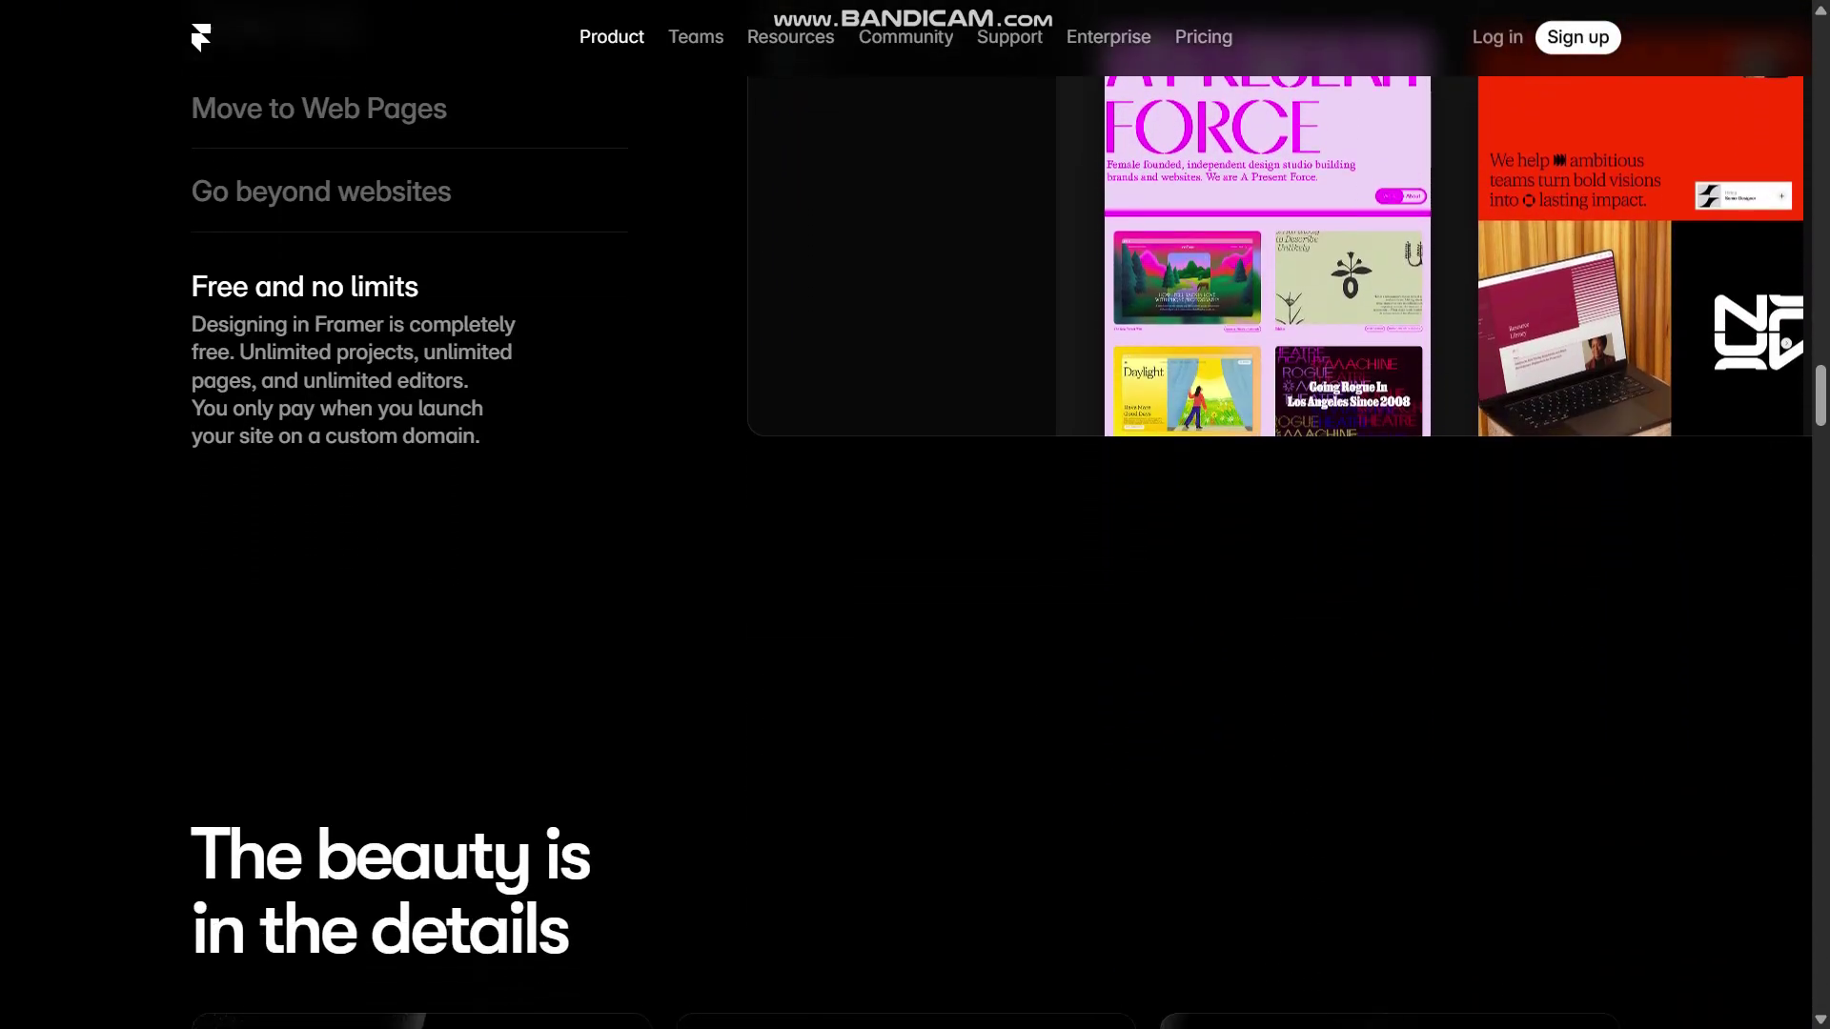
scroll(915, 514, down, 1)
scroll(915, 514, down, 1)
scroll(915, 515, down, 3)
scroll(915, 516, down, 1)
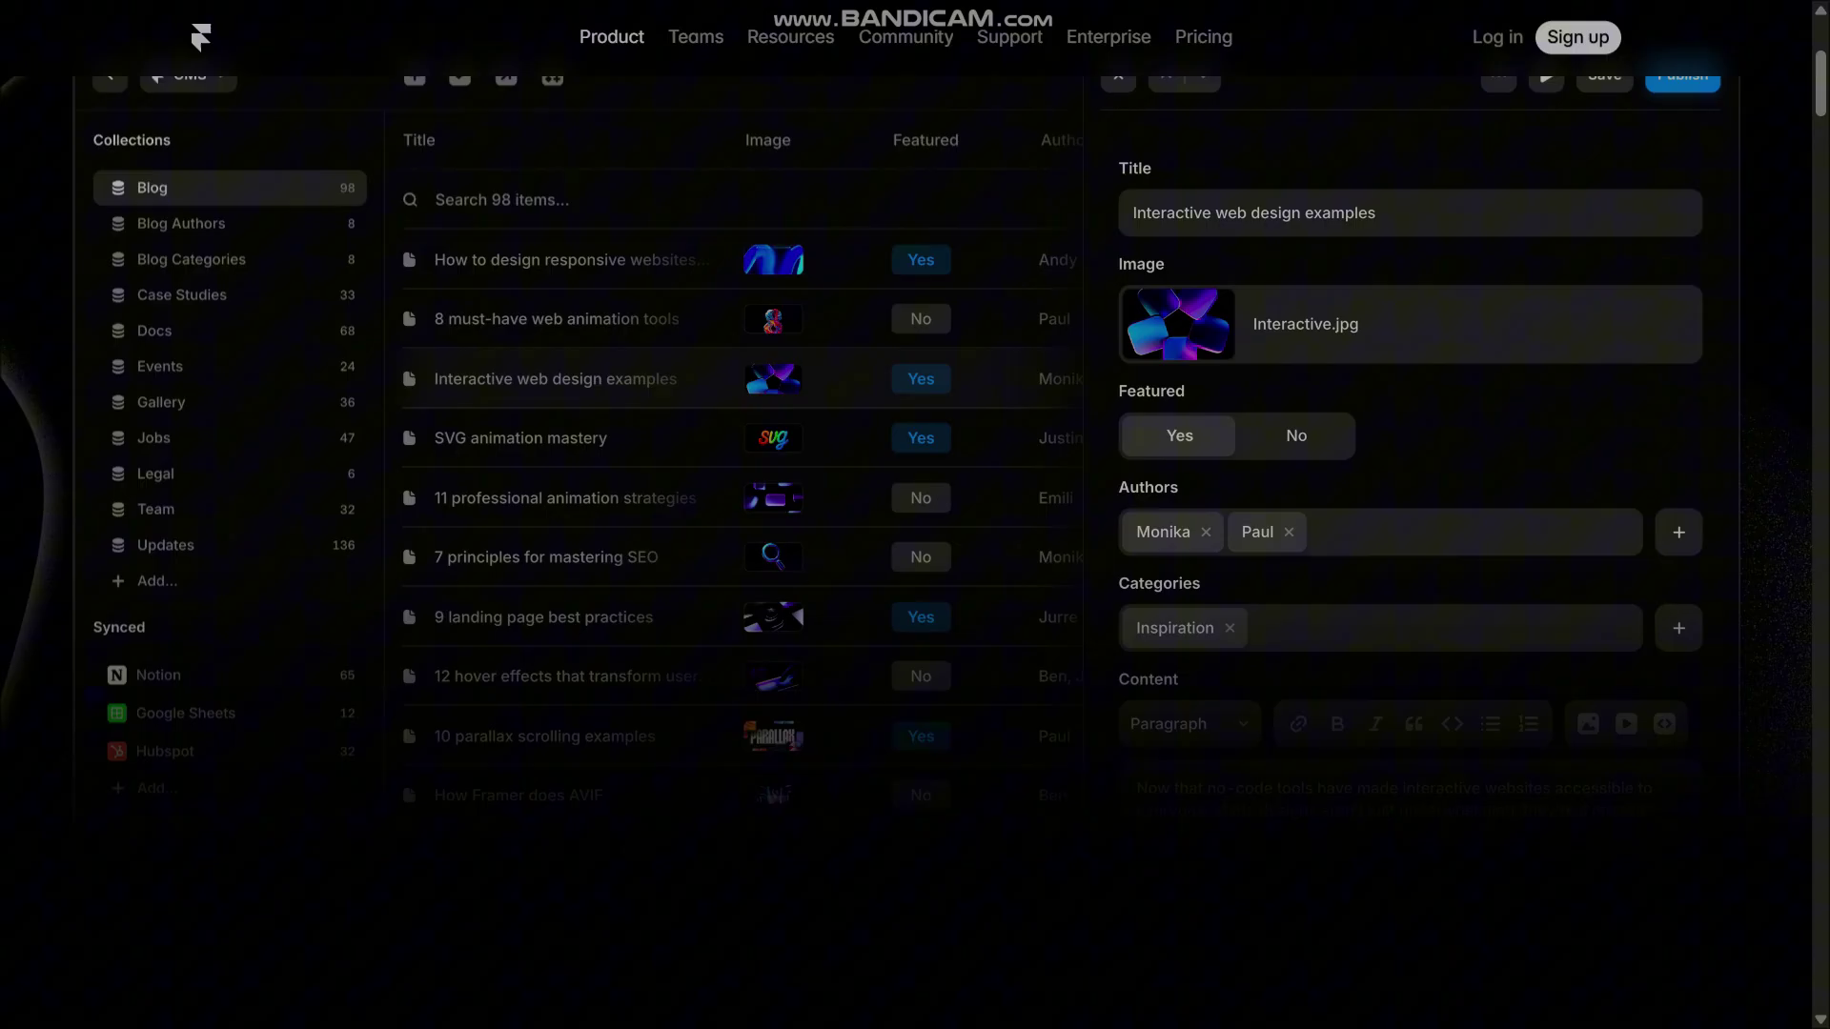
scroll(915, 515, down, 1)
scroll(916, 516, down, 1)
scroll(916, 516, down, 1)
scroll(915, 514, down, 1)
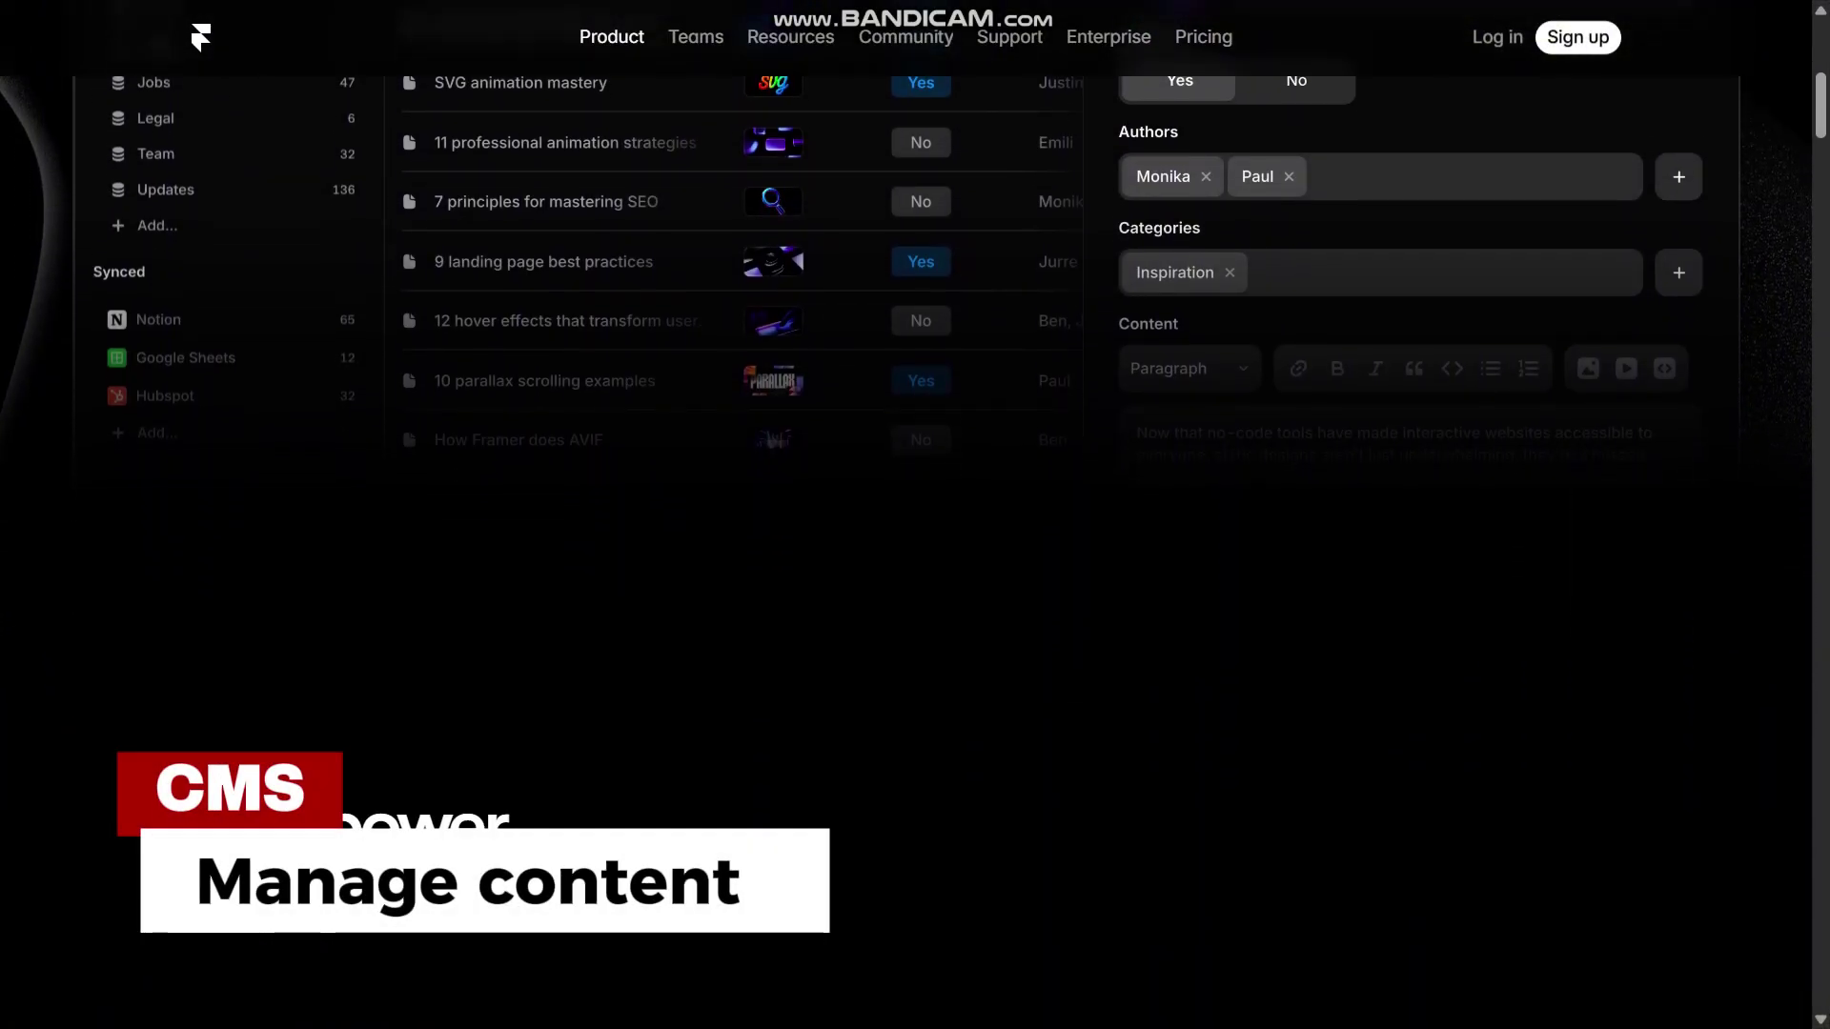
scroll(915, 515, down, 1)
scroll(915, 516, down, 1)
scroll(916, 514, down, 1)
scroll(916, 516, down, 1)
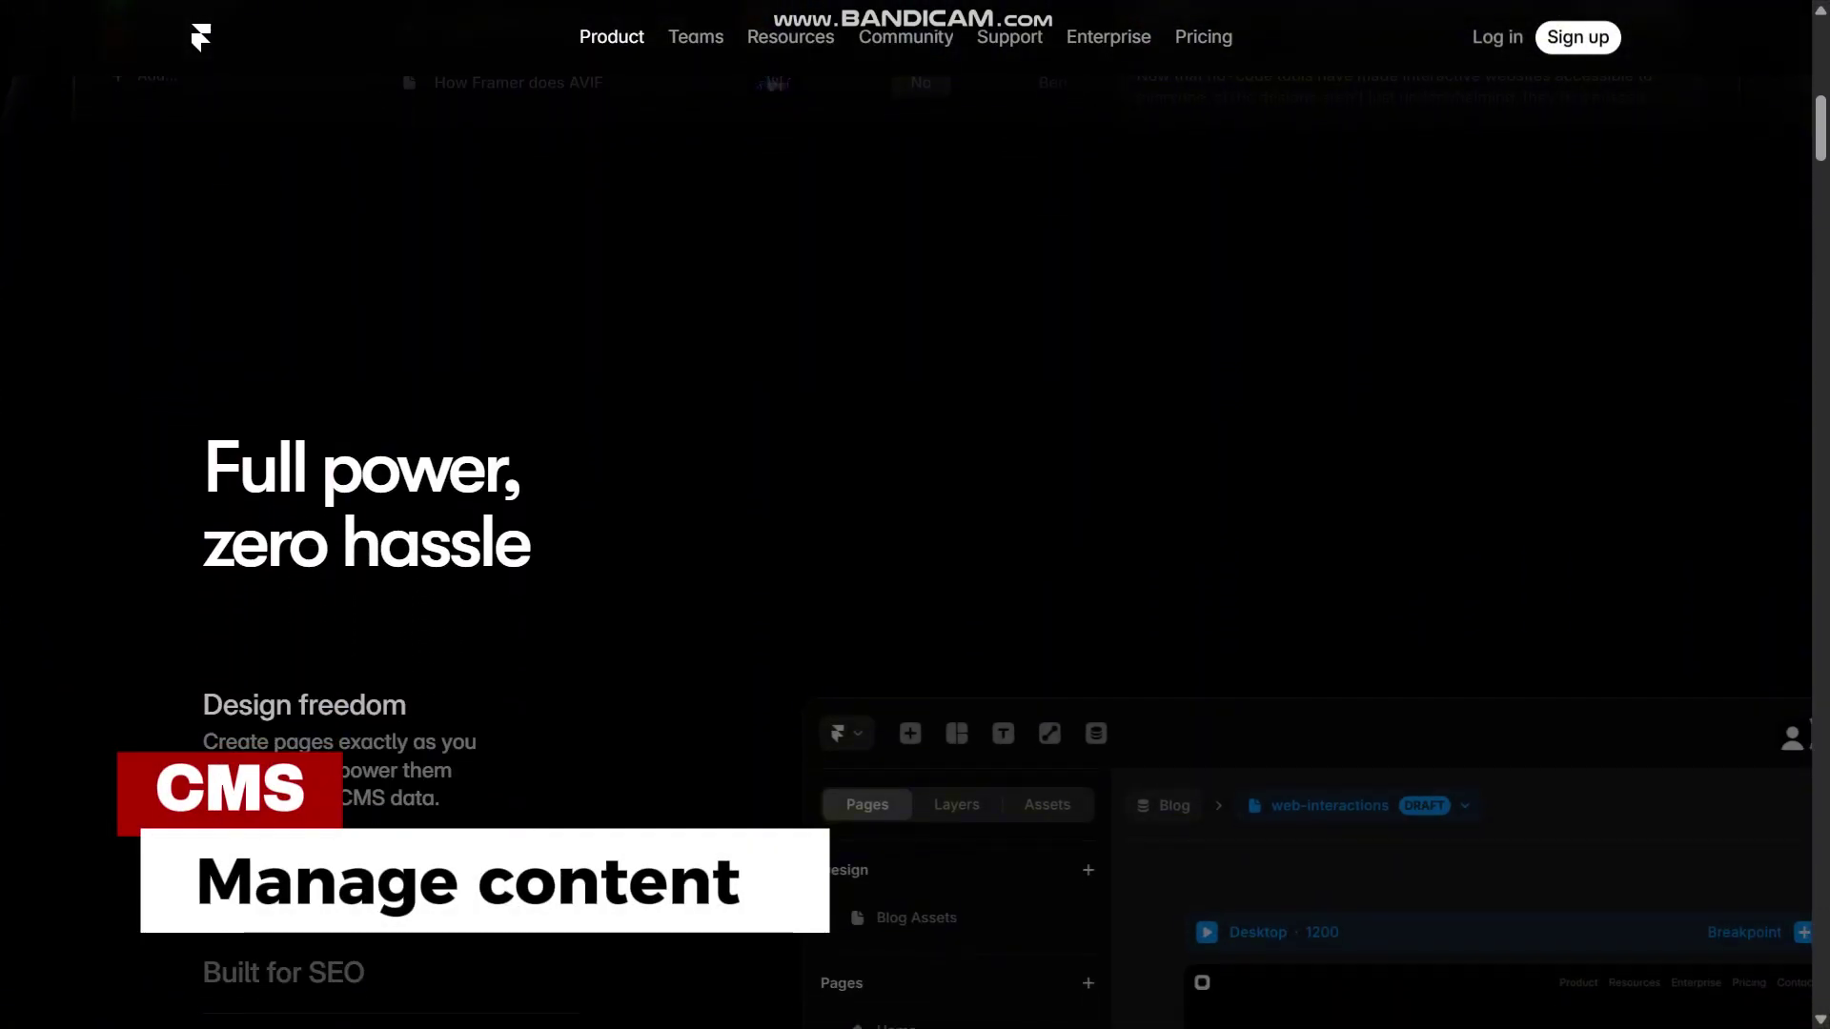
scroll(915, 515, down, 1)
scroll(916, 515, down, 1)
scroll(915, 515, down, 1)
scroll(916, 515, down, 1)
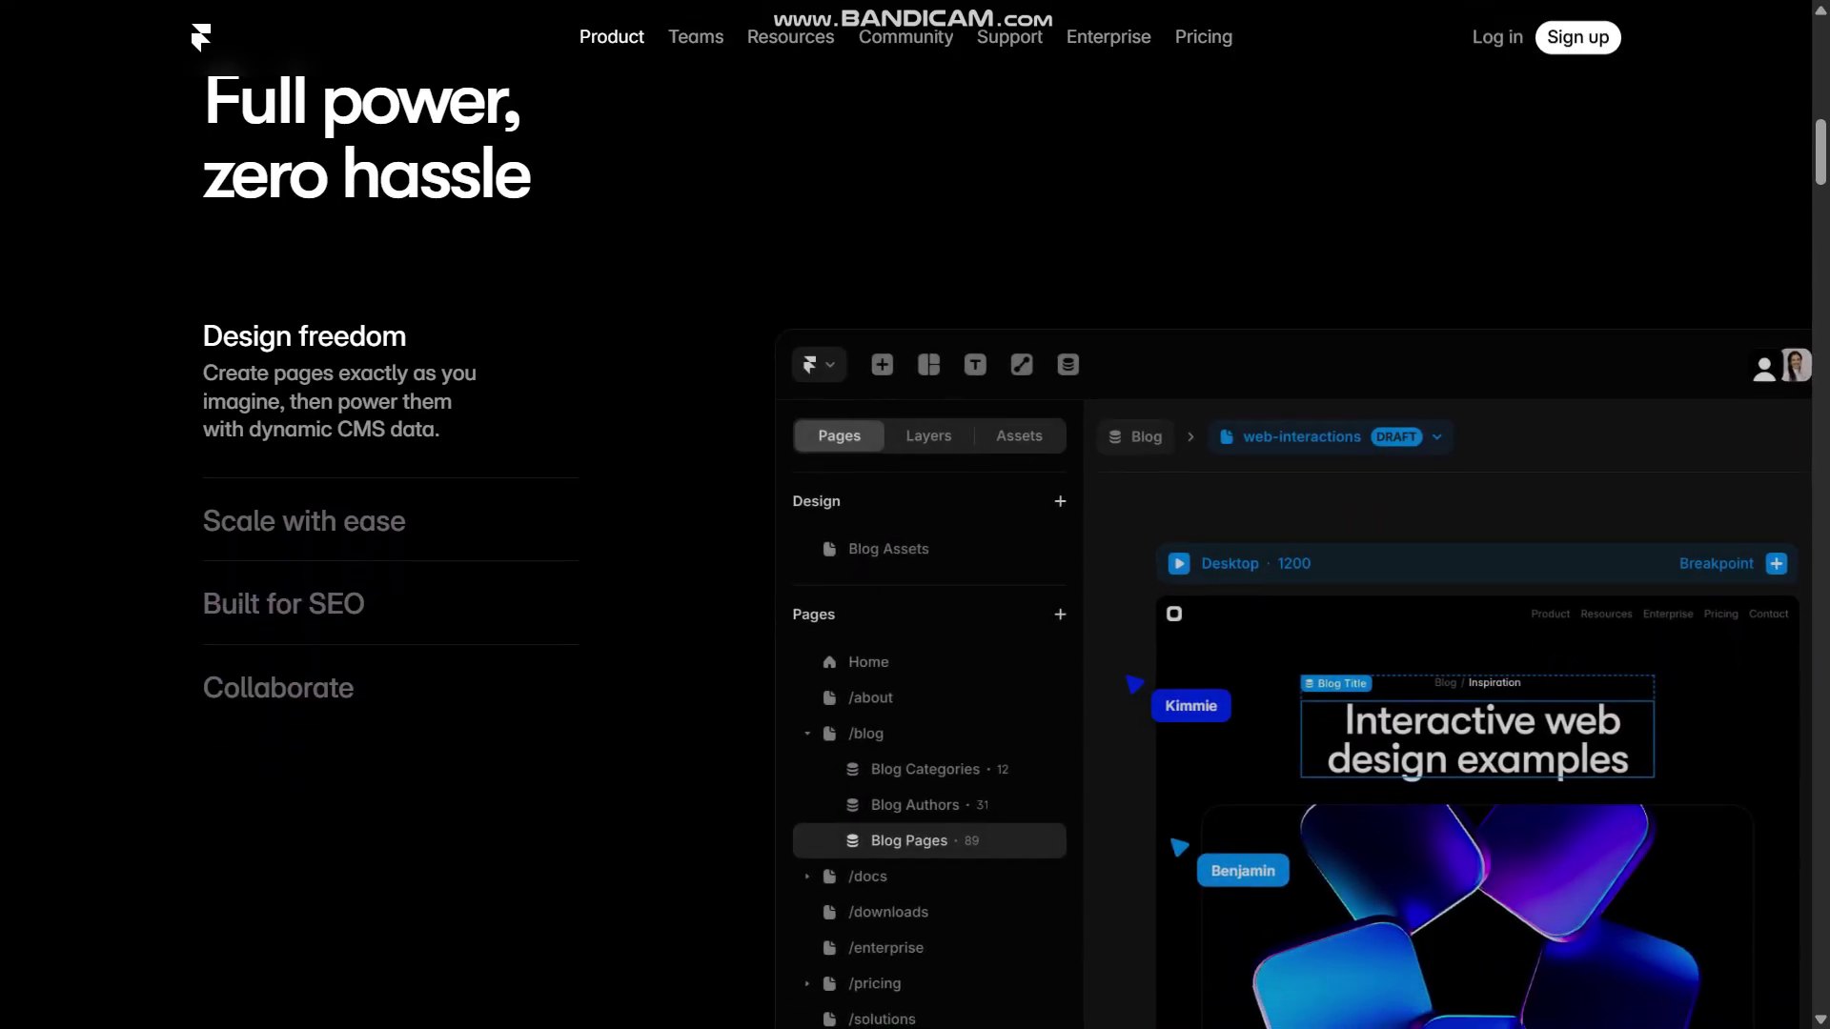
scroll(915, 516, down, 1)
scroll(915, 515, down, 1)
scroll(915, 515, down, 1)
scroll(916, 515, down, 1)
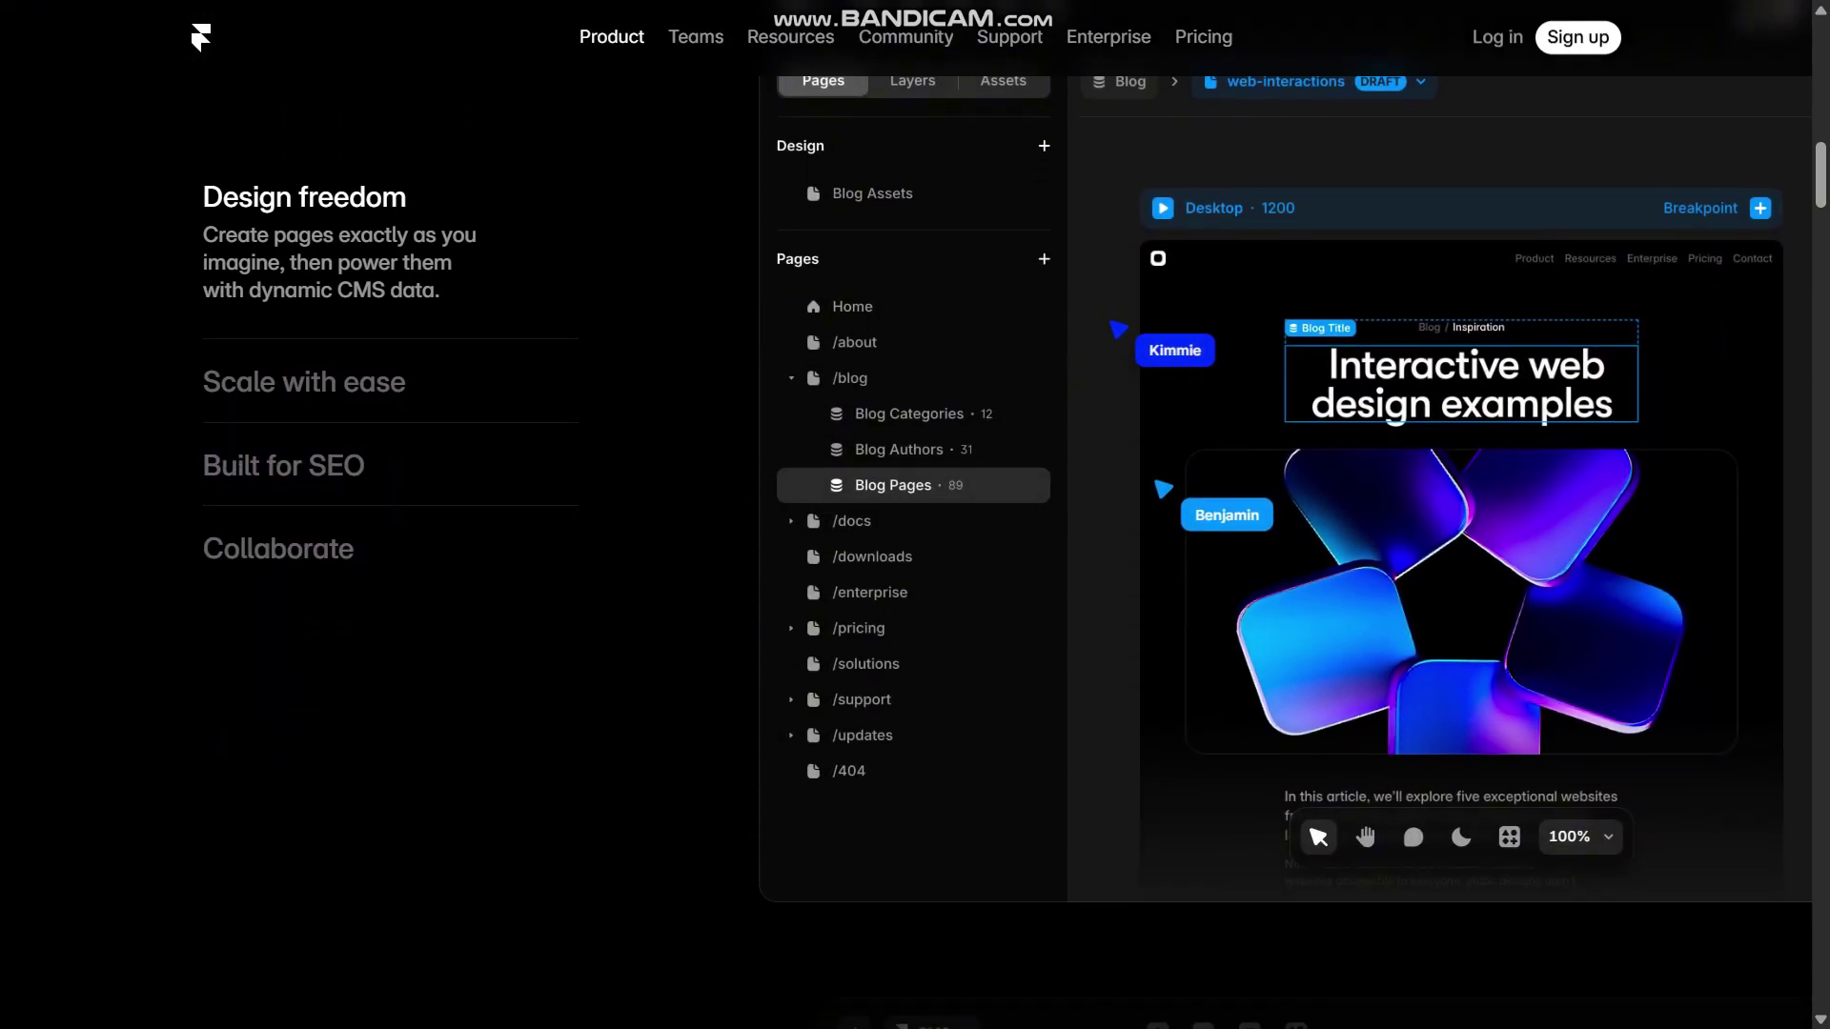
scroll(915, 516, down, 1)
scroll(915, 516, down, 1)
scroll(915, 515, down, 1)
scroll(915, 515, down, 1)
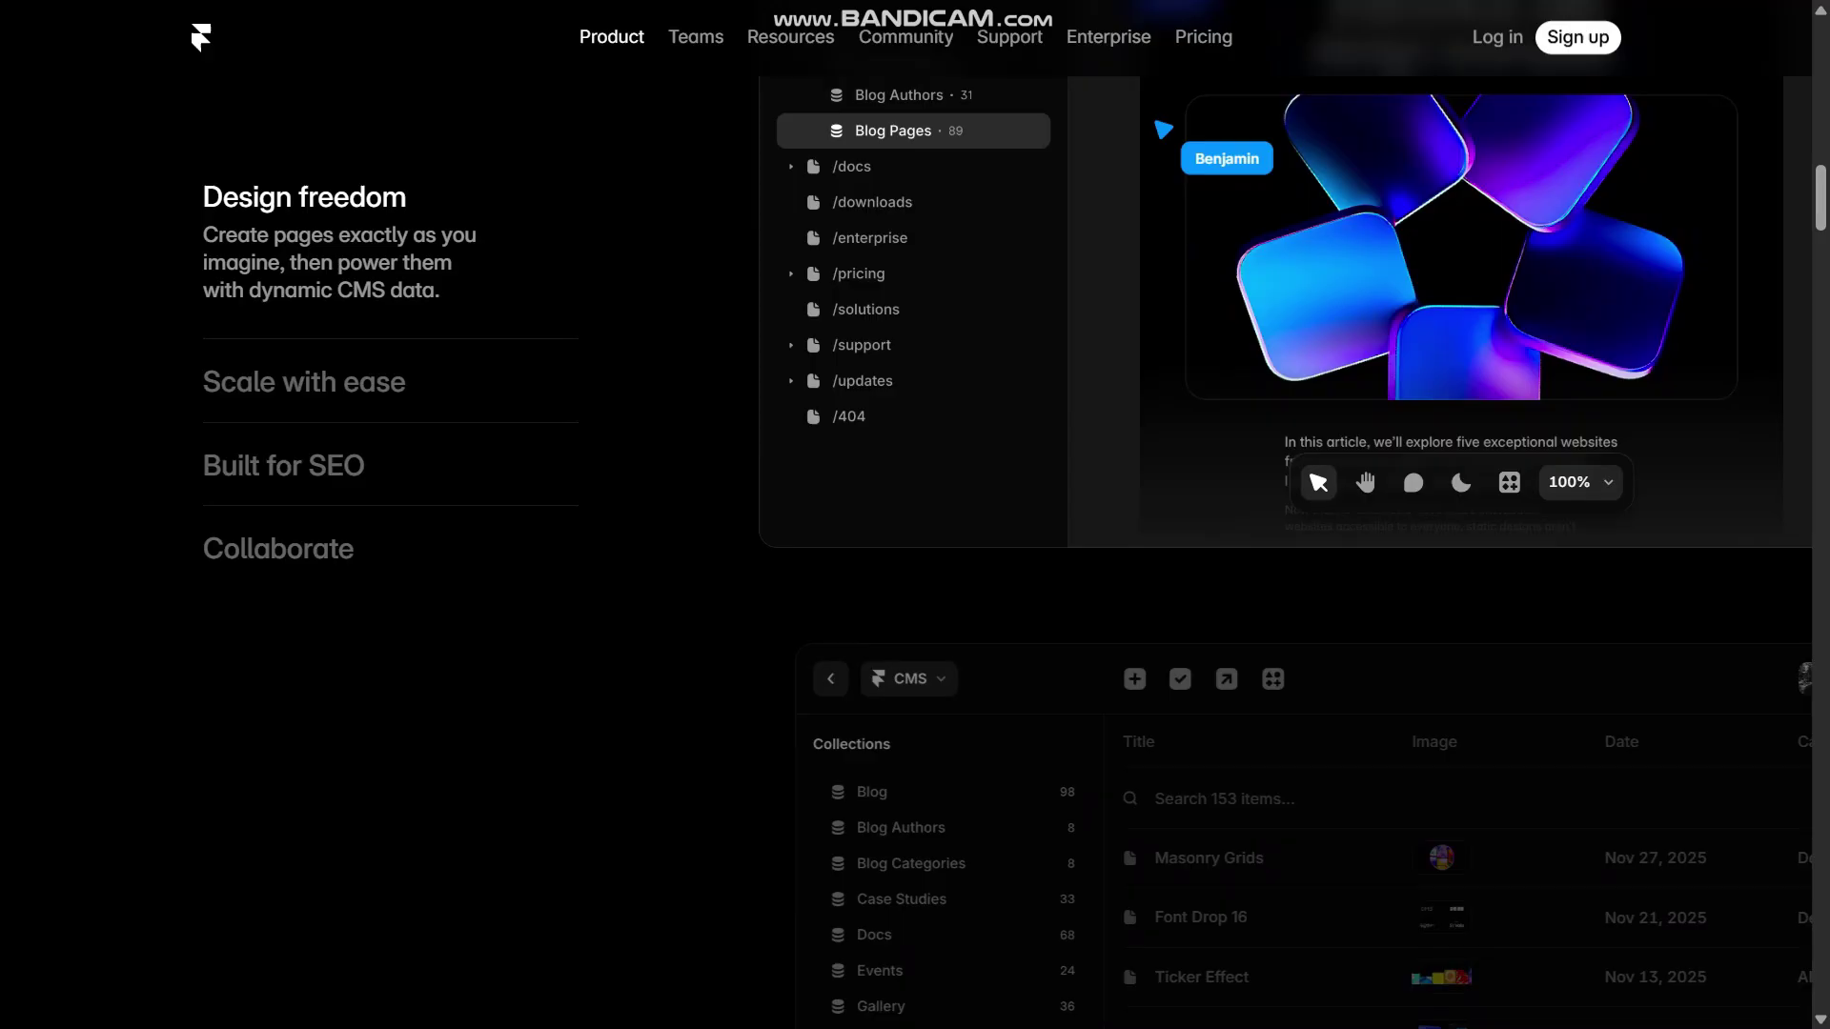
scroll(916, 515, down, 1)
scroll(915, 516, down, 1)
scroll(915, 514, down, 1)
scroll(915, 515, down, 1)
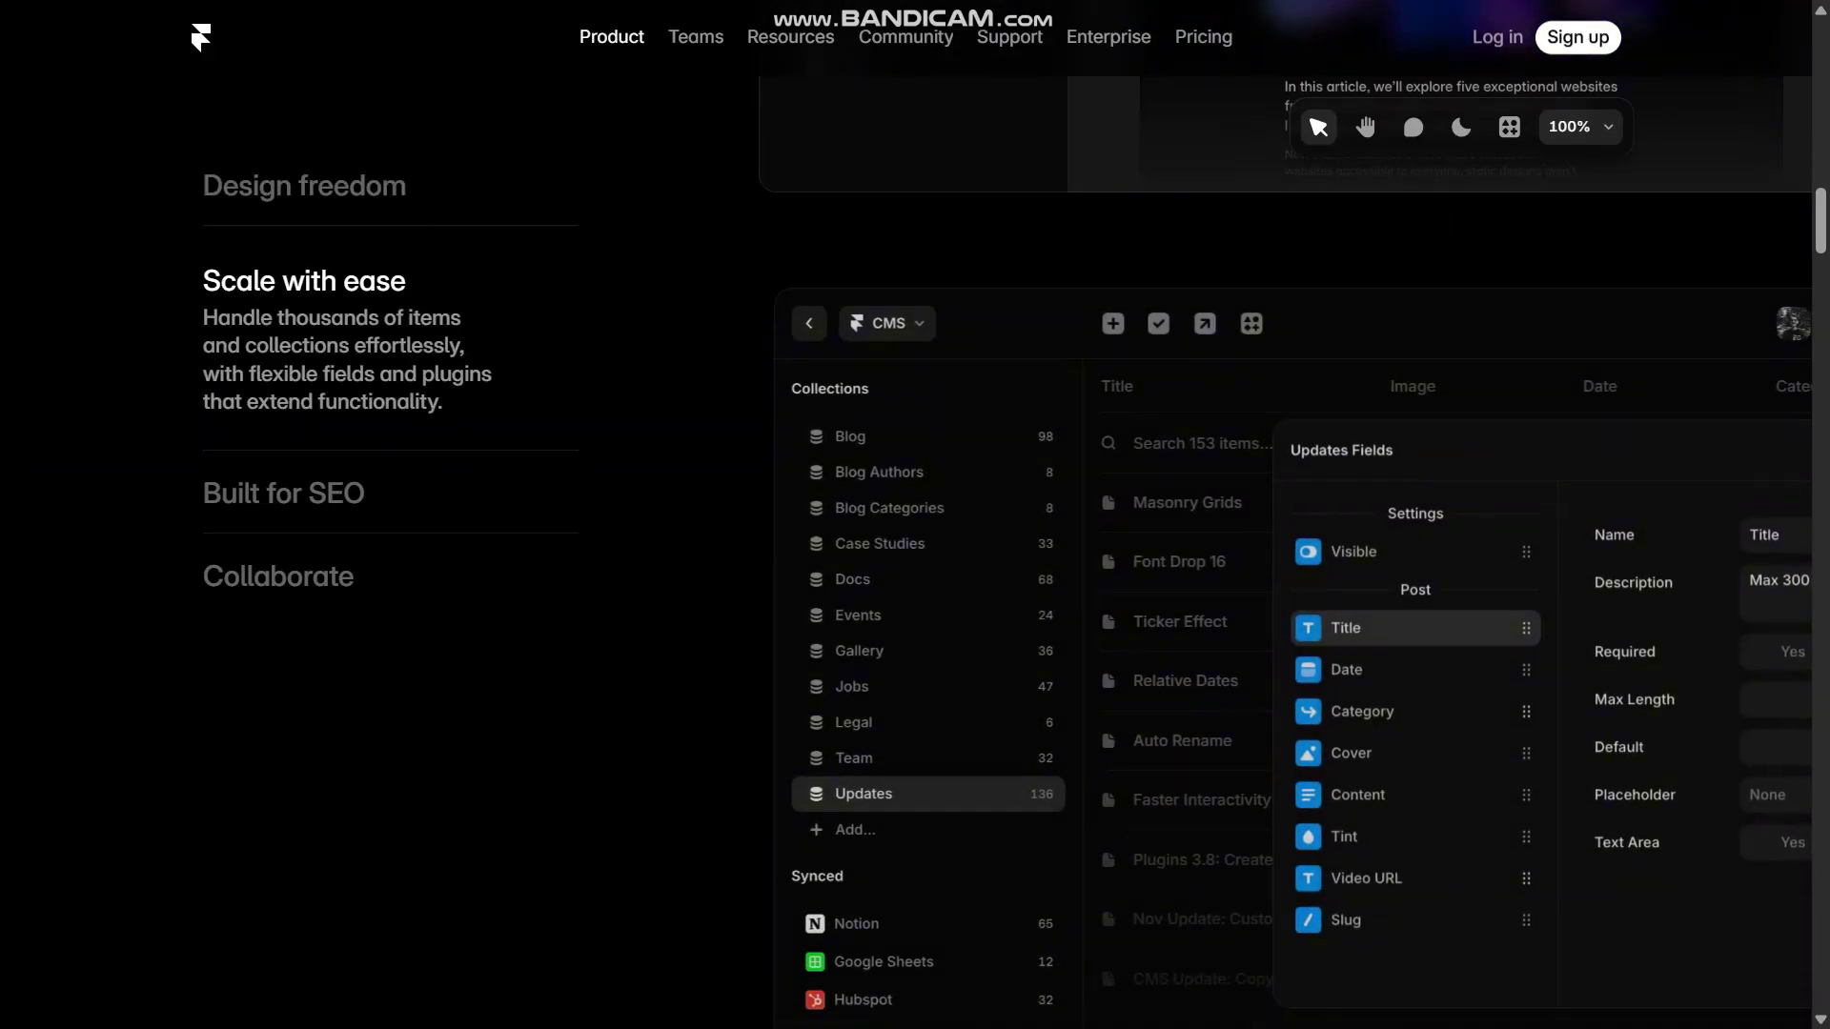
scroll(916, 515, down, 1)
scroll(916, 515, down, 1)
scroll(915, 516, down, 1)
scroll(915, 515, down, 1)
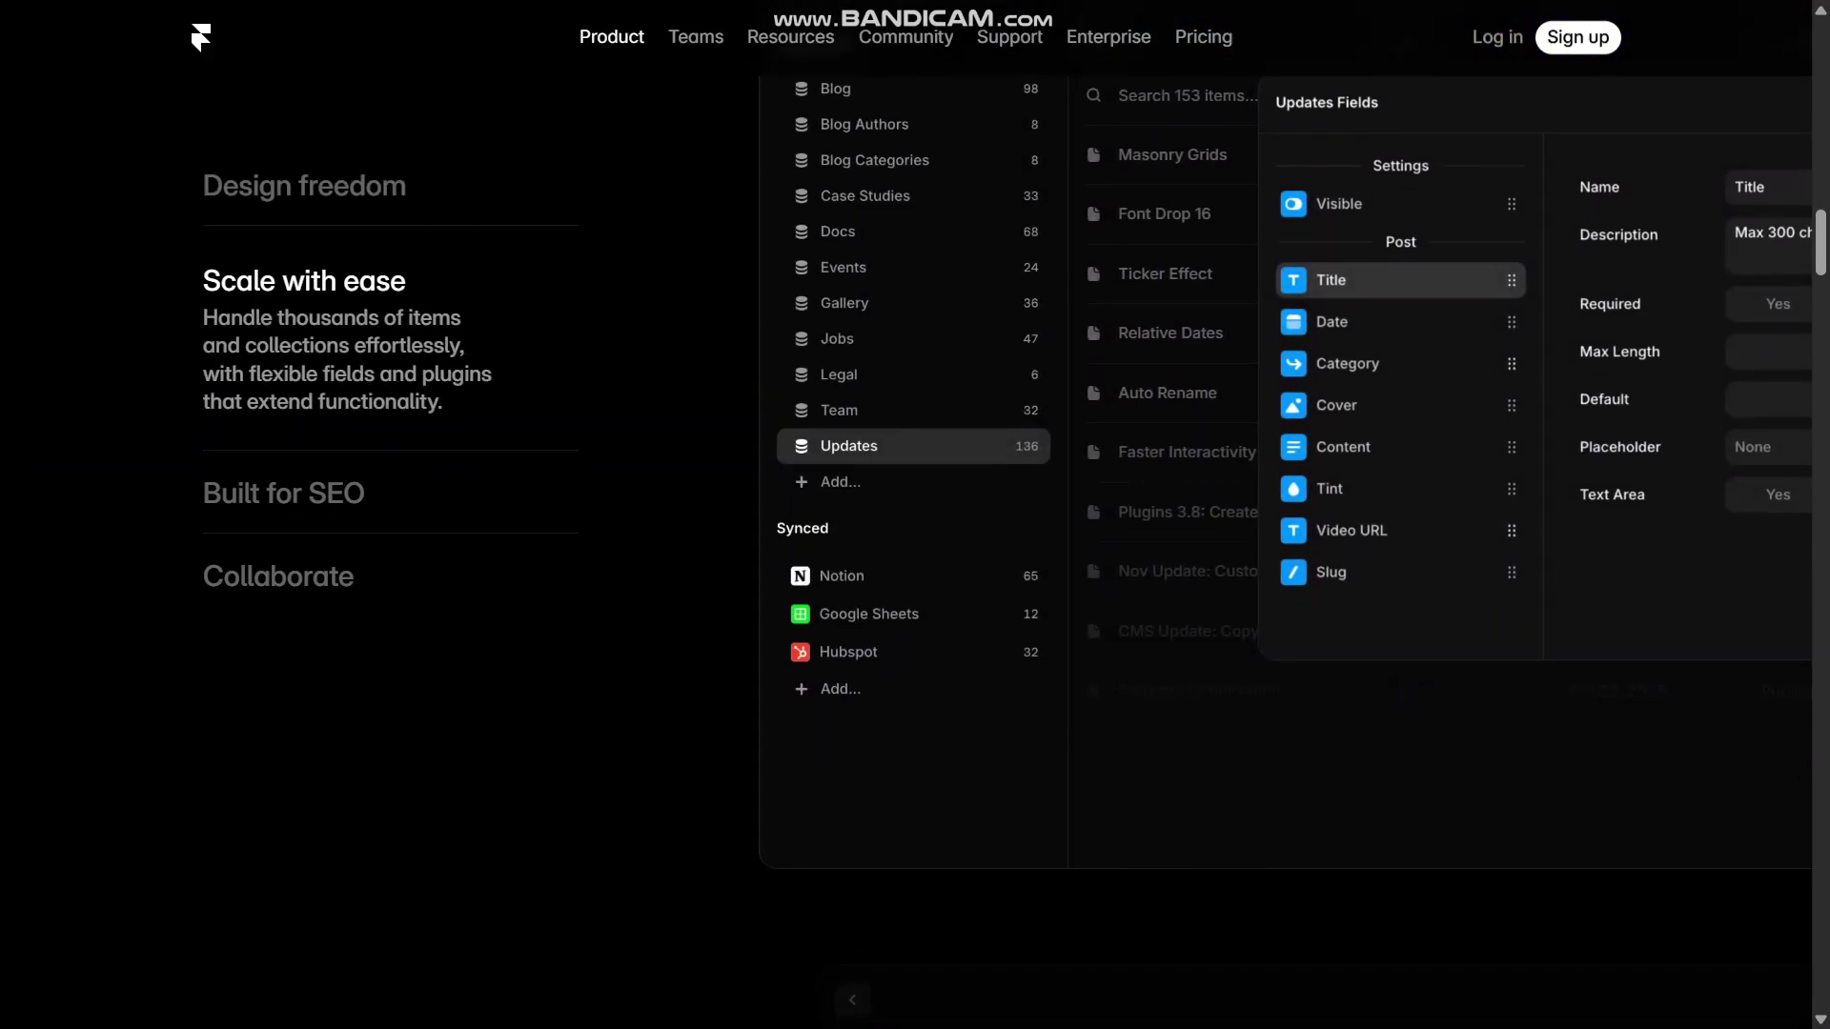
scroll(915, 515, down, 1)
scroll(916, 514, down, 1)
scroll(915, 516, down, 1)
scroll(915, 514, down, 1)
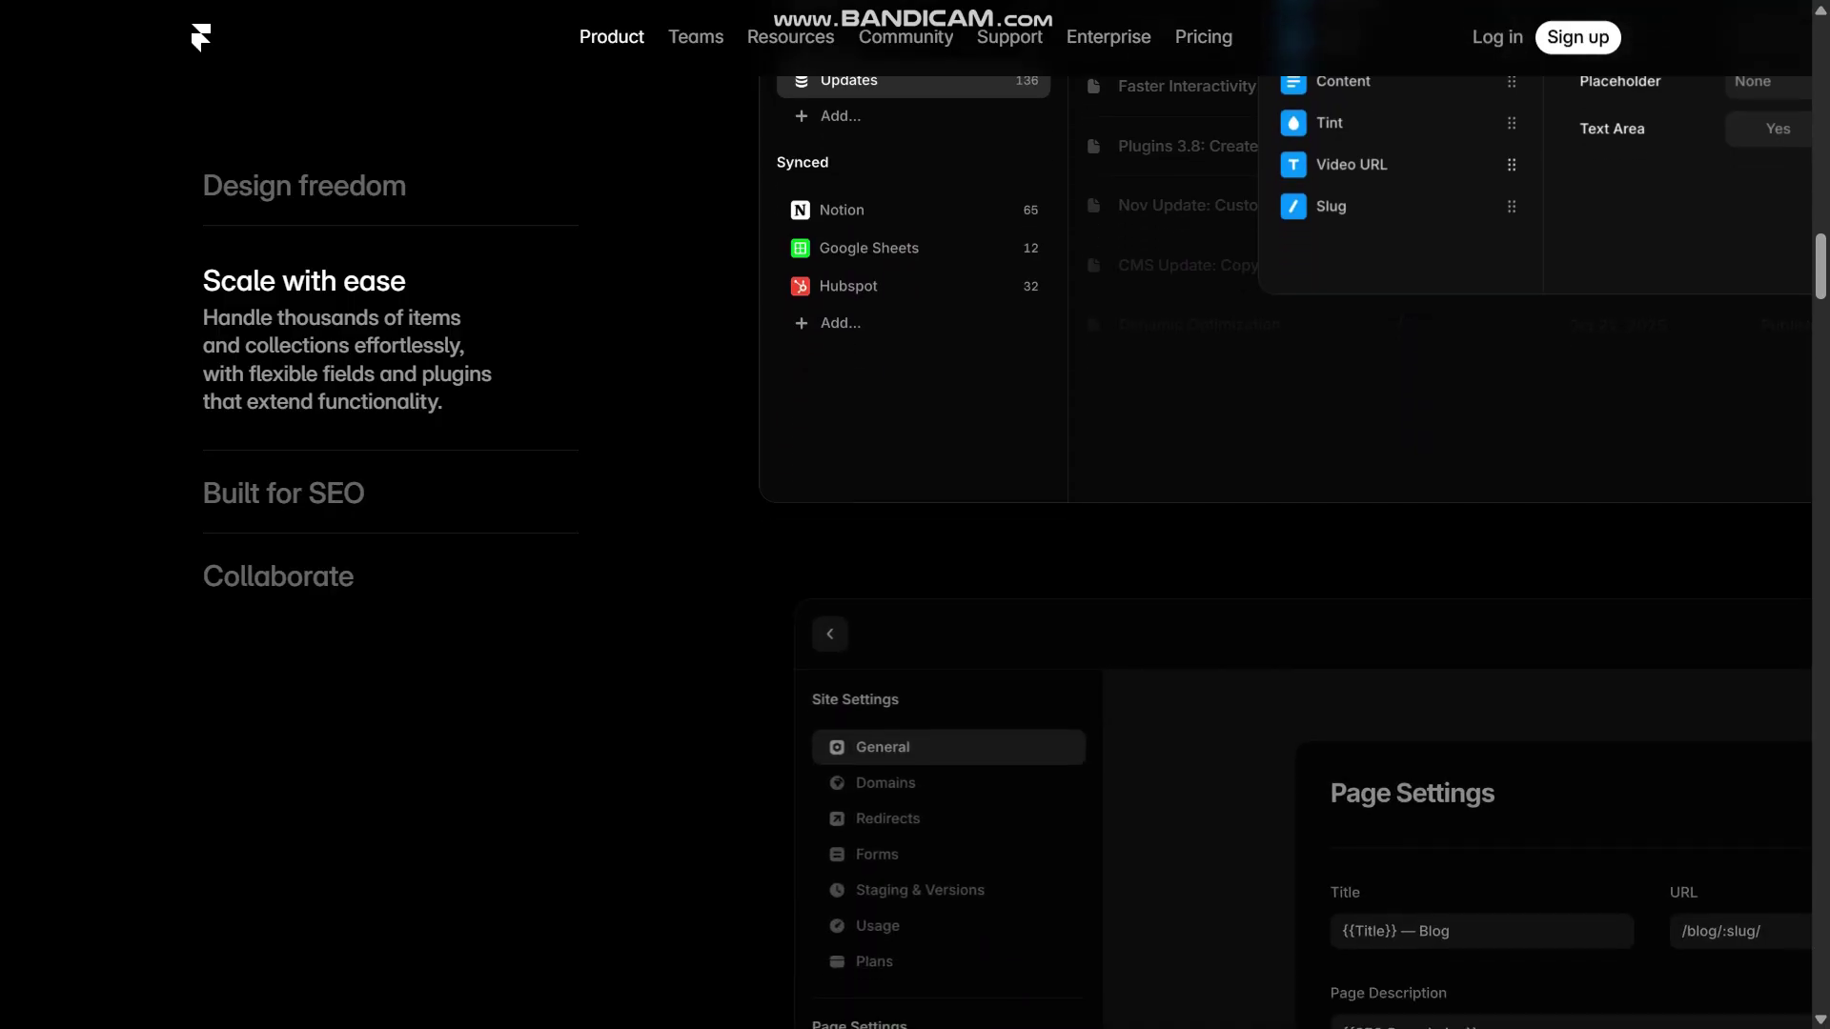
scroll(916, 515, down, 1)
scroll(915, 515, down, 1)
scroll(915, 515, down, 1)
scroll(916, 514, down, 1)
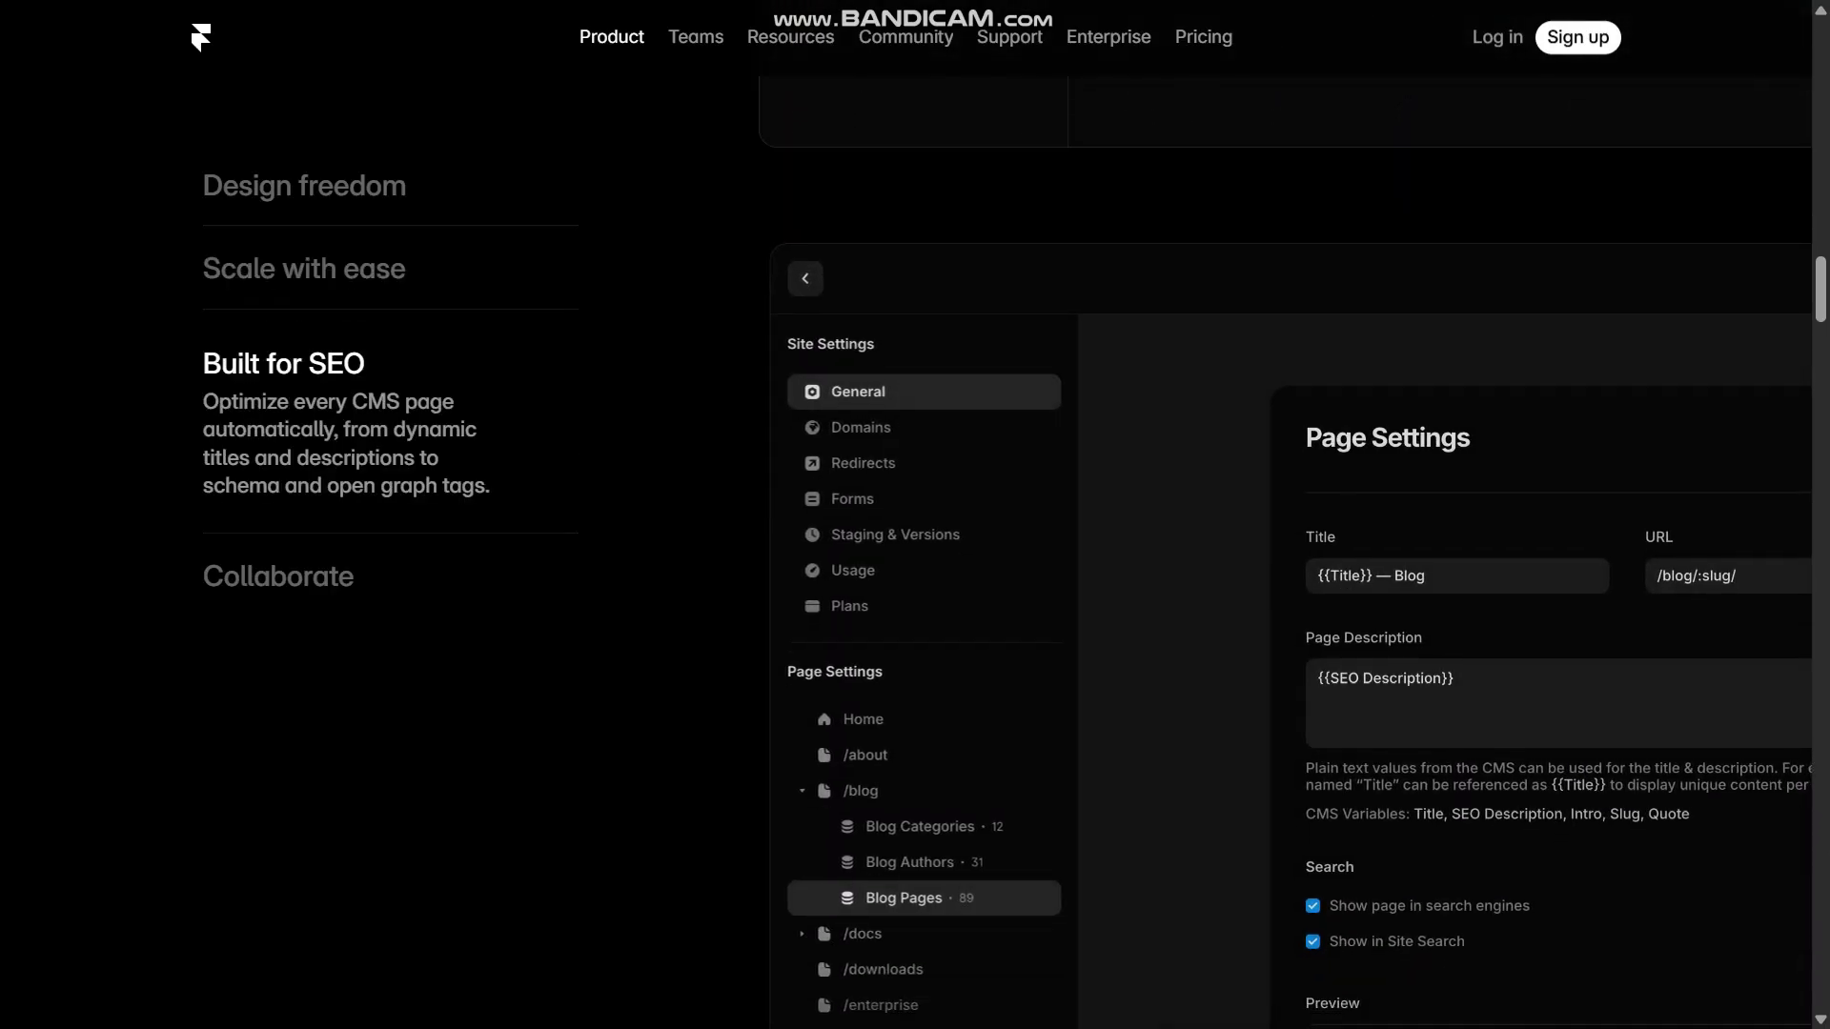
scroll(916, 516, down, 1)
scroll(916, 515, down, 1)
scroll(916, 515, down, 1)
scroll(915, 515, down, 1)
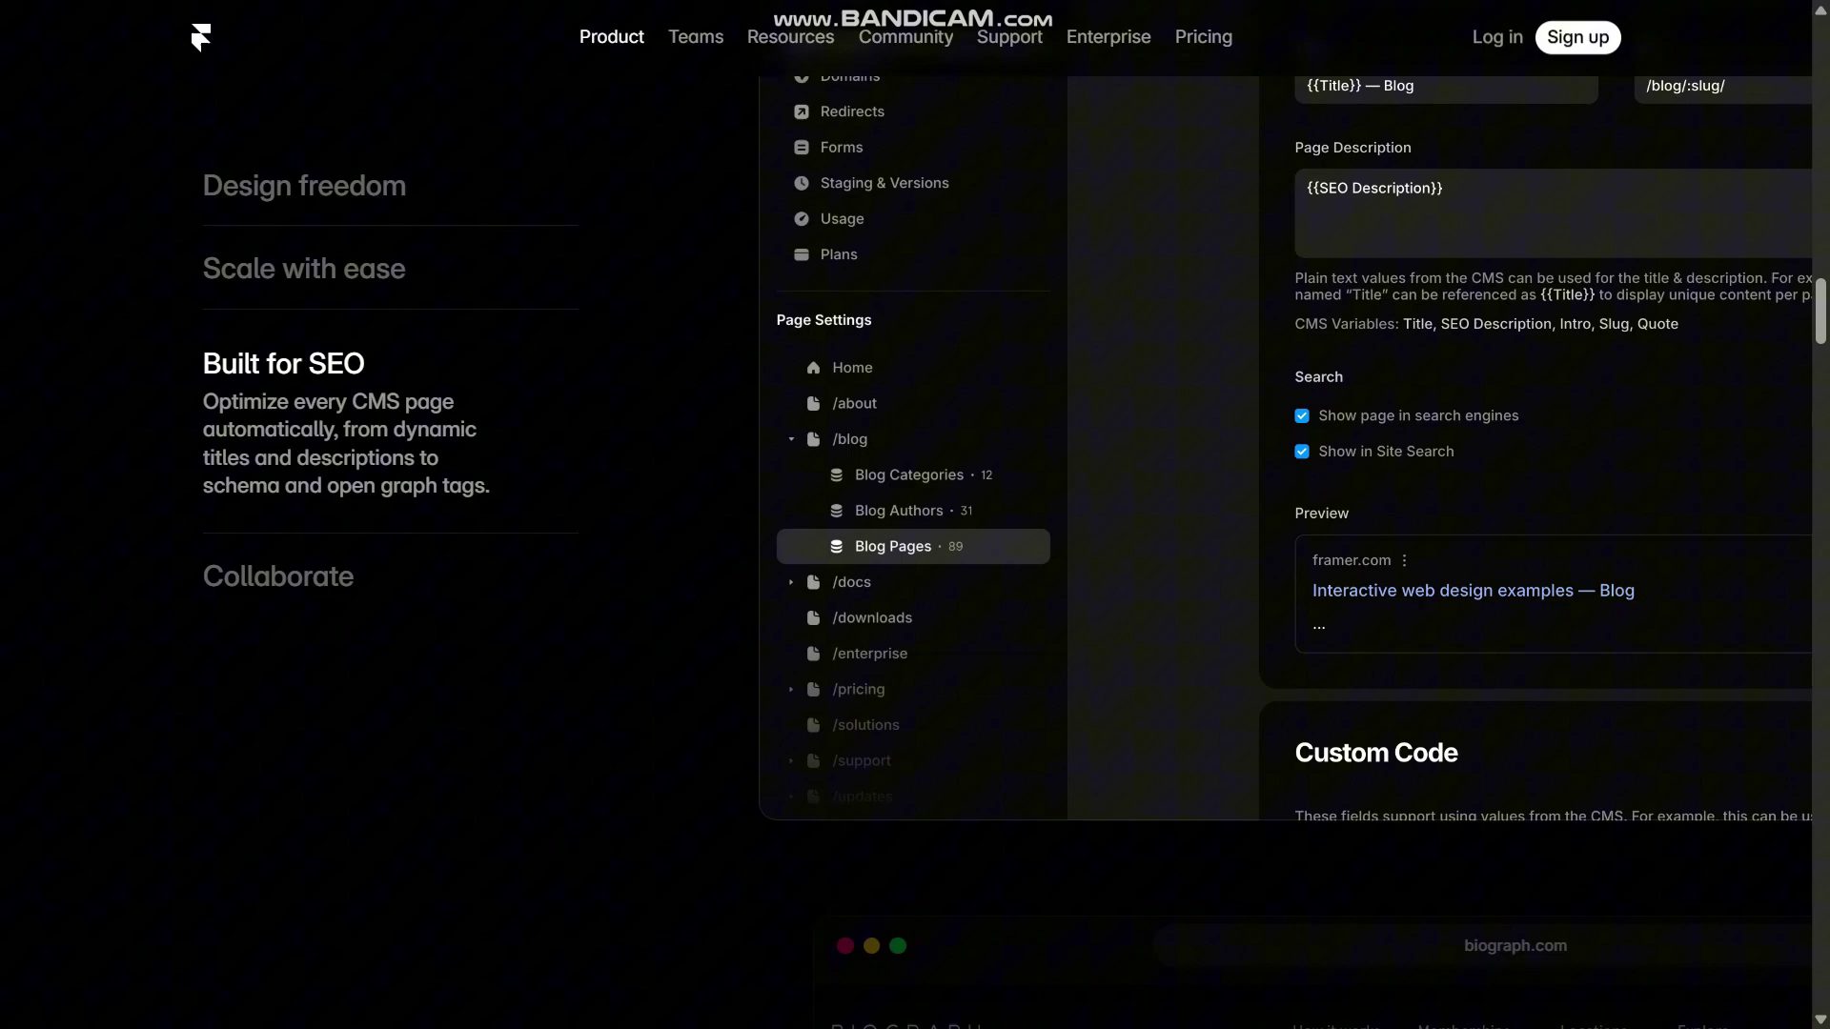
scroll(915, 515, down, 1)
scroll(915, 515, down, 1)
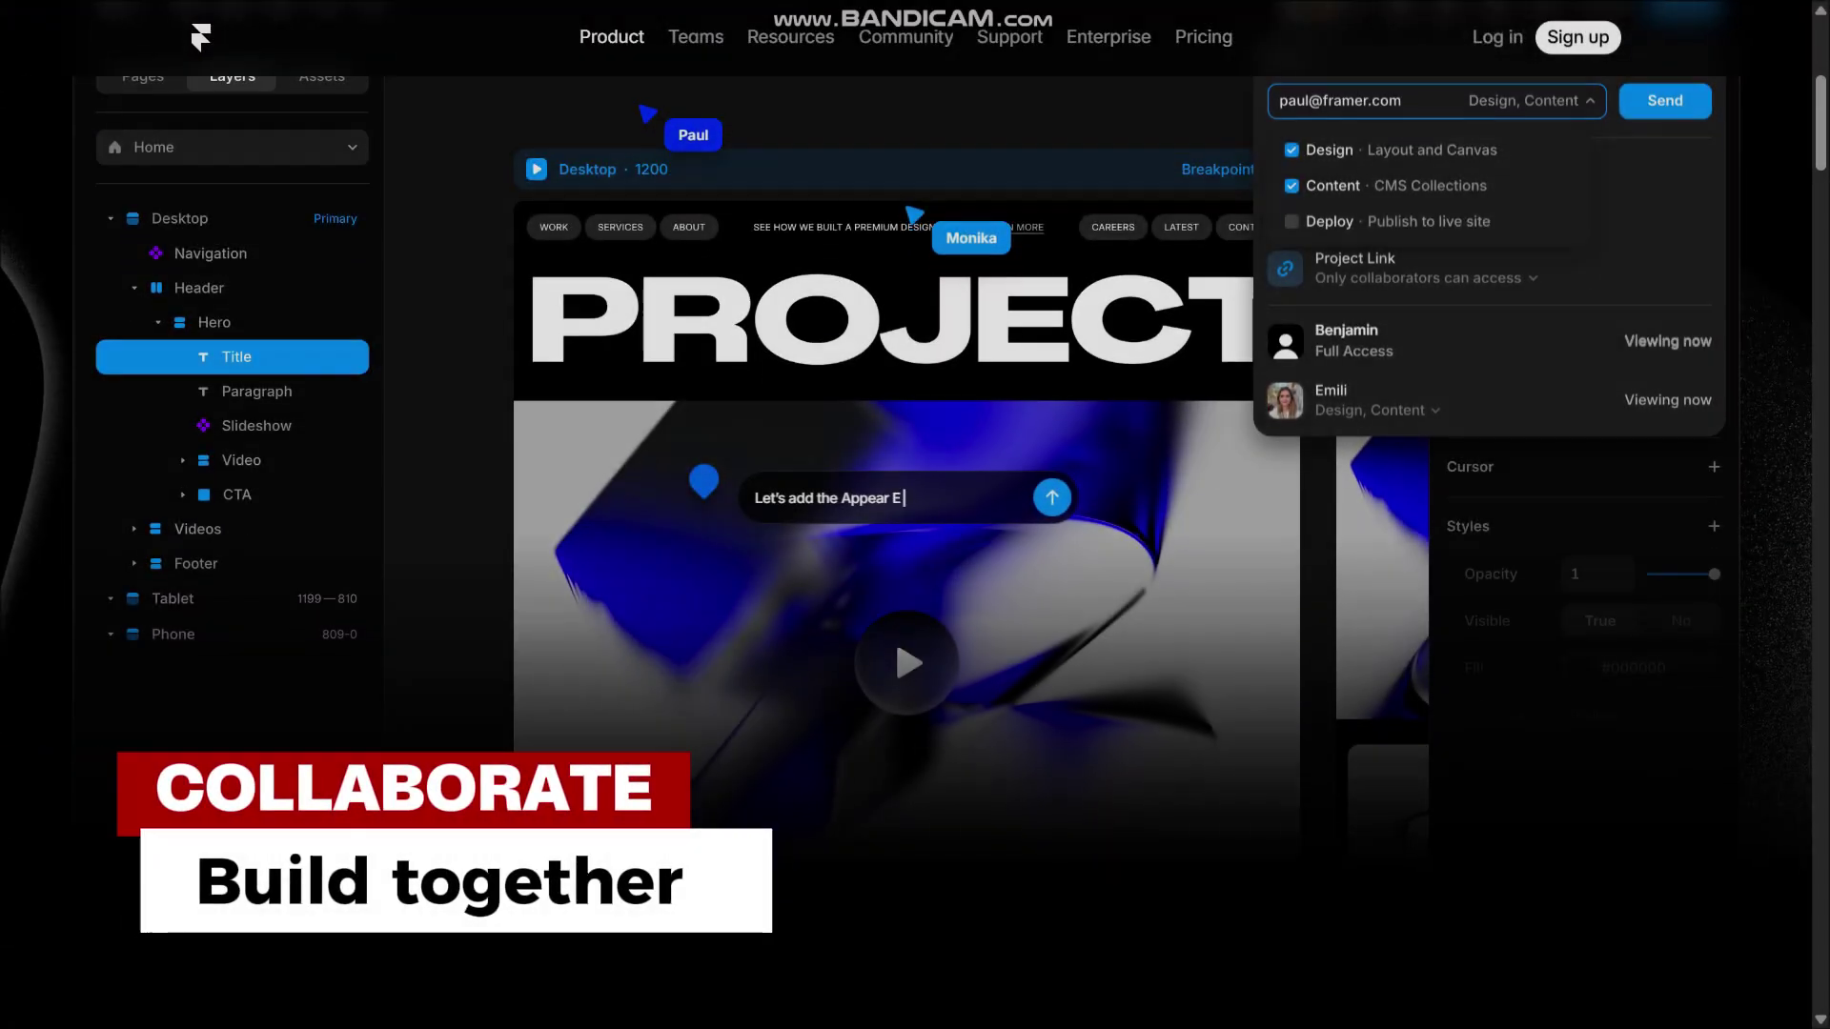
scroll(915, 515, down, 1)
scroll(915, 514, down, 1)
scroll(915, 515, down, 1)
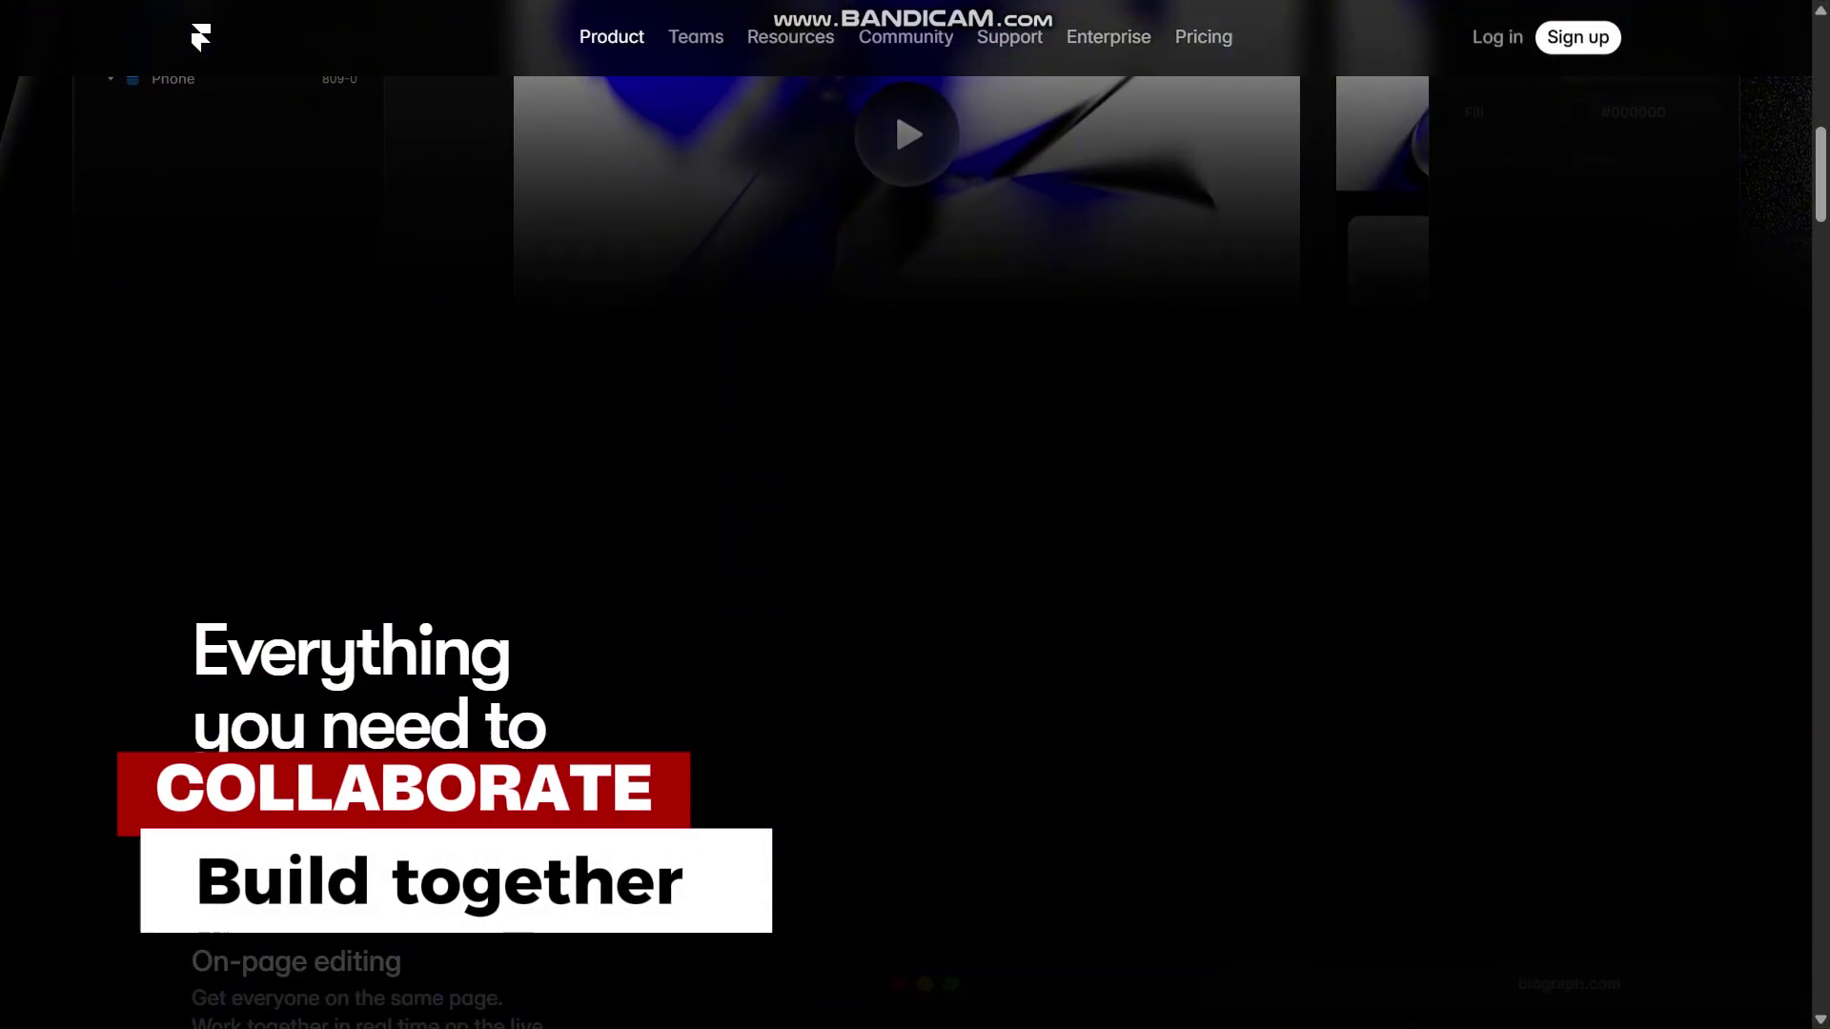
scroll(916, 516, down, 1)
scroll(915, 515, down, 1)
scroll(916, 516, down, 1)
scroll(916, 515, down, 1)
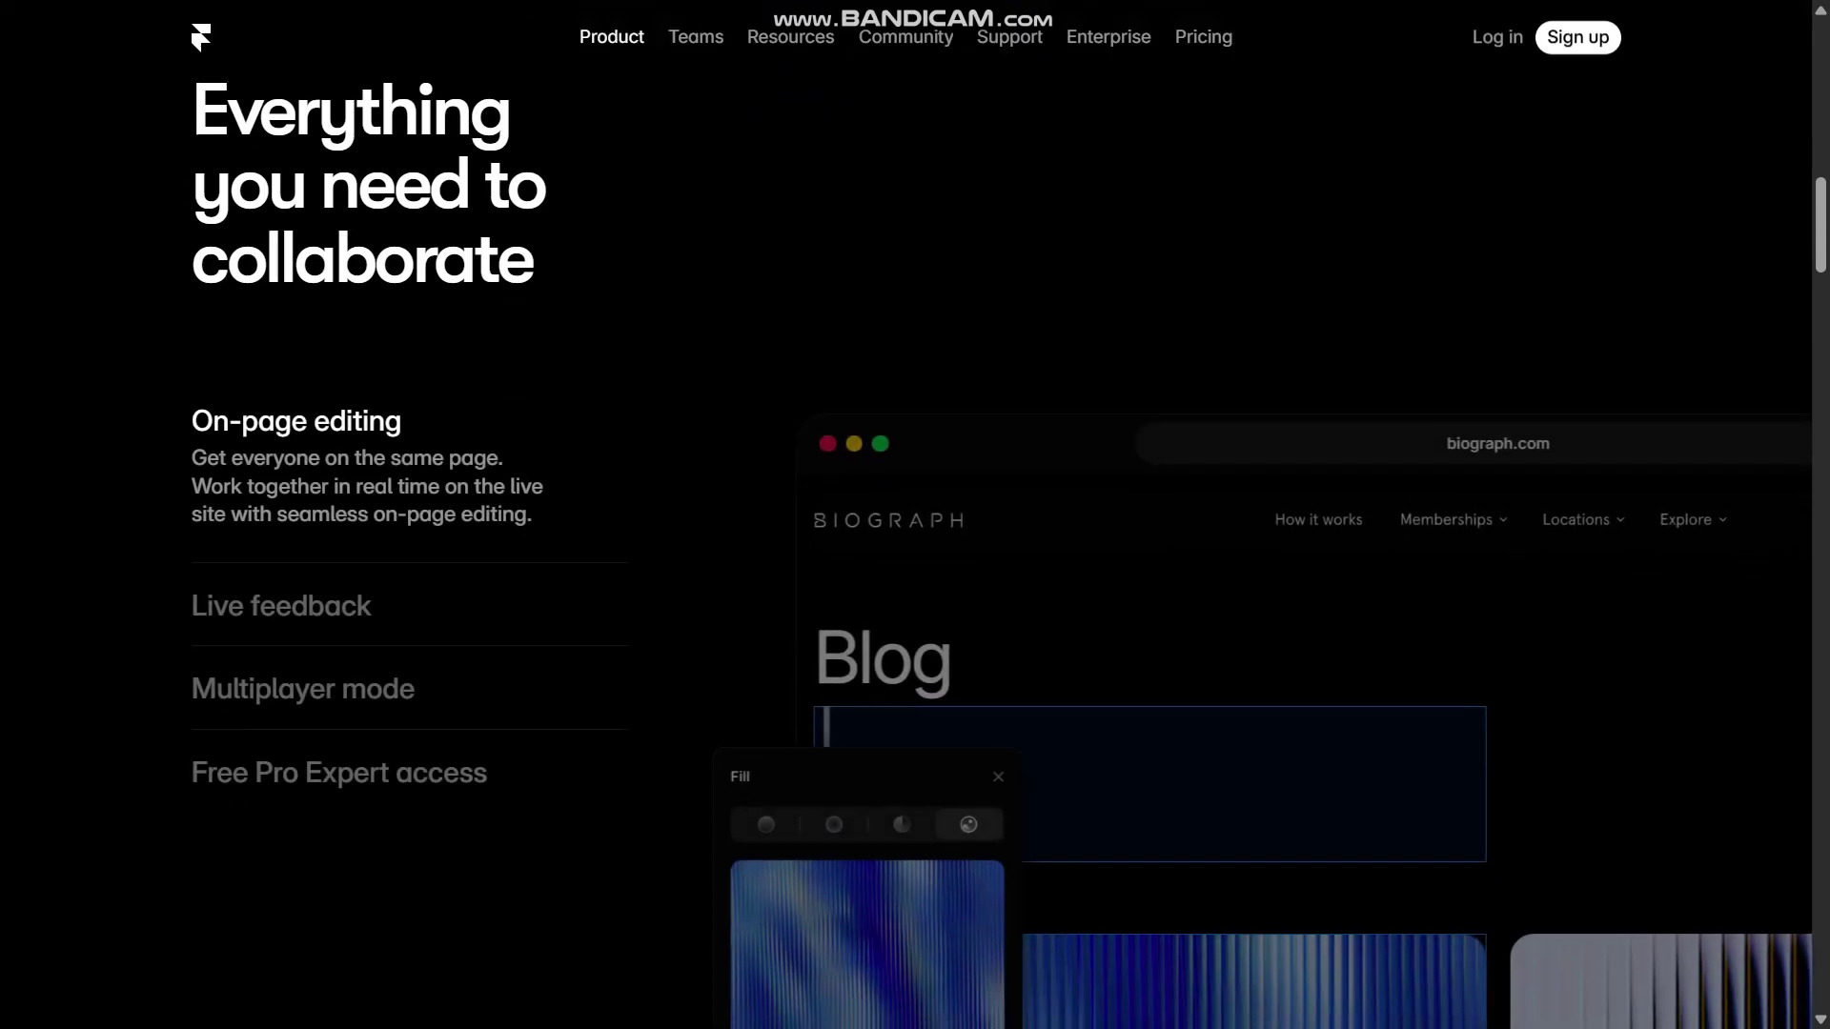
scroll(915, 515, down, 1)
scroll(915, 516, down, 1)
scroll(915, 515, down, 1)
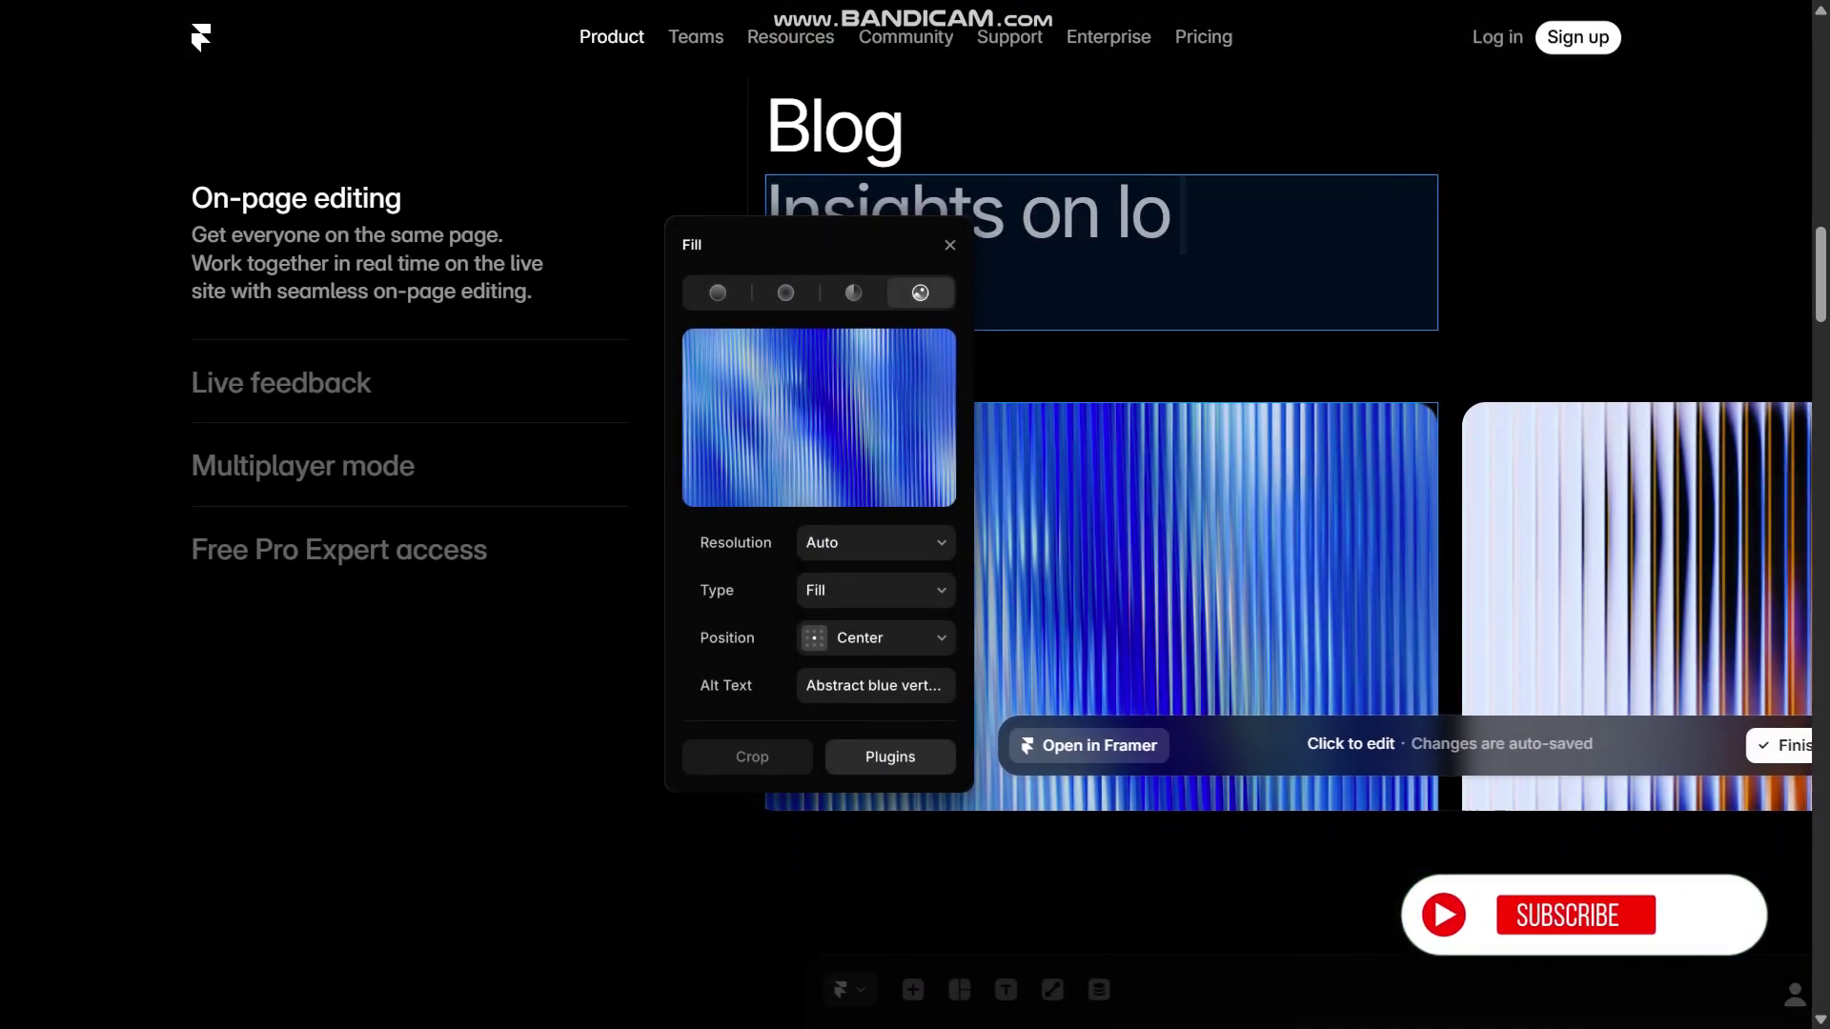
scroll(915, 514, down, 1)
scroll(915, 515, down, 1)
scroll(916, 515, down, 1)
scroll(915, 515, down, 1)
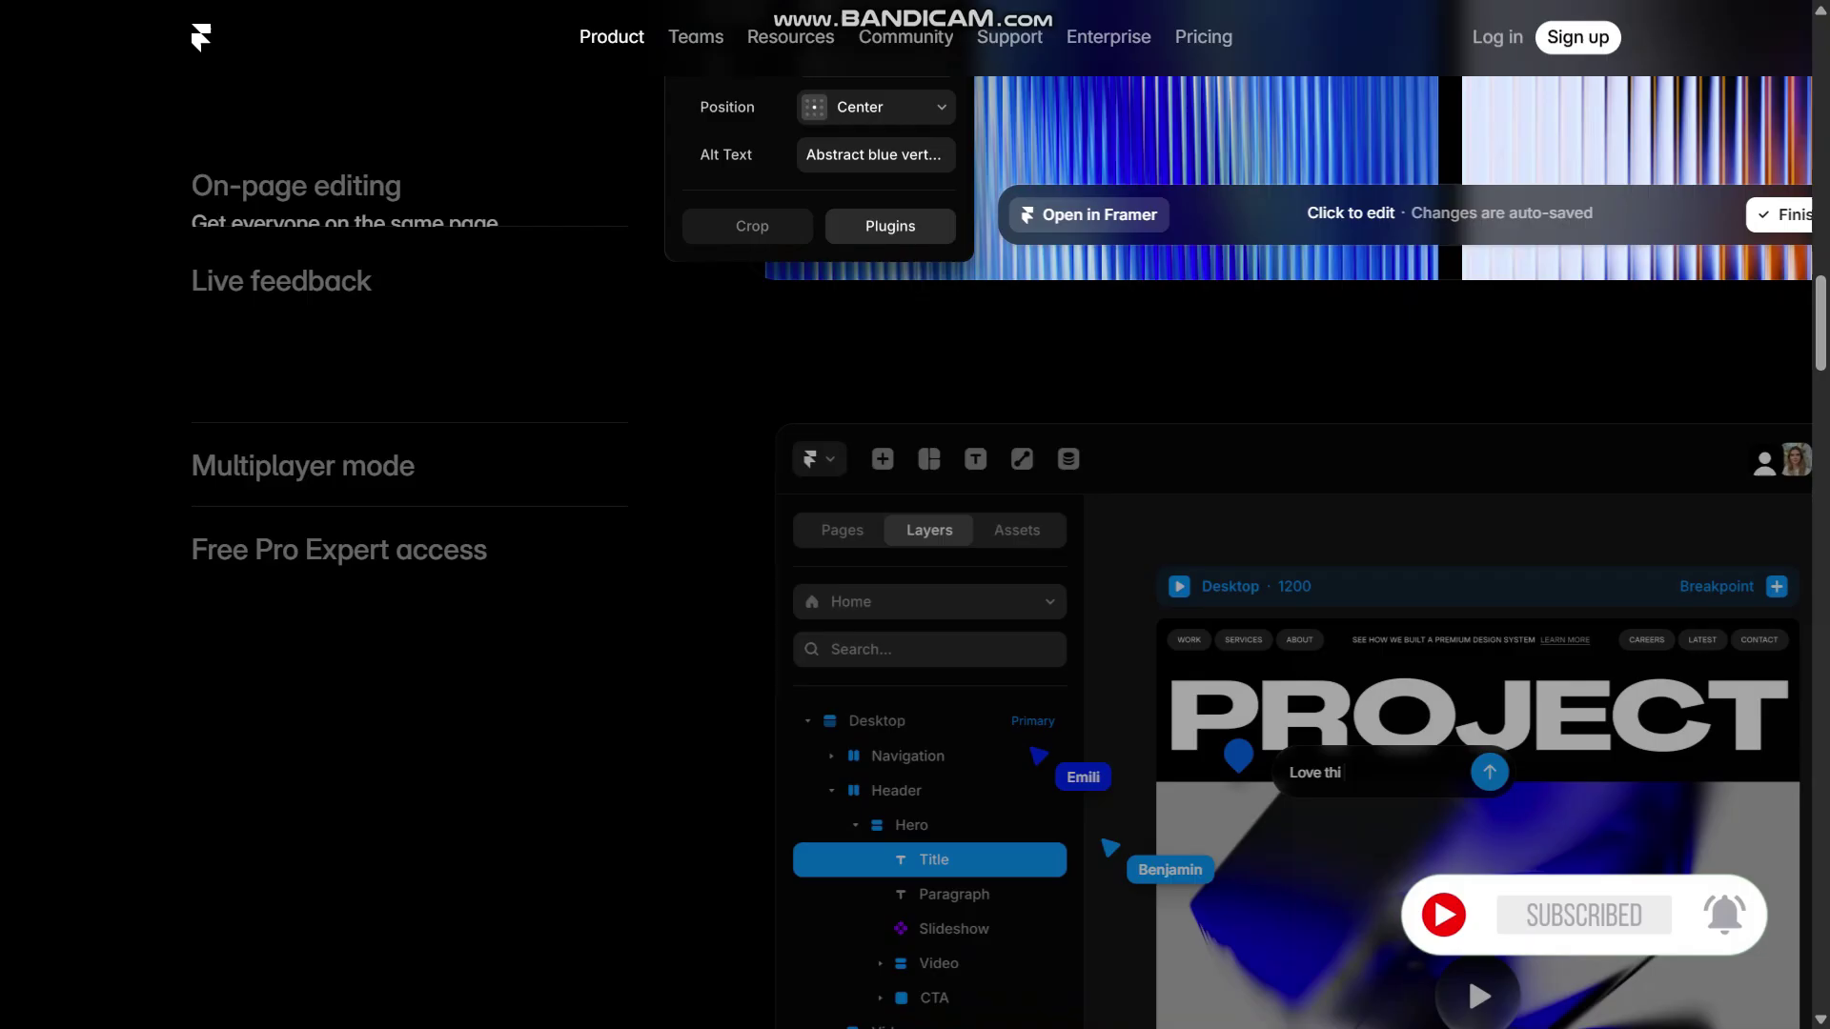
scroll(915, 515, down, 1)
scroll(915, 516, down, 1)
scroll(916, 516, down, 1)
scroll(915, 515, down, 1)
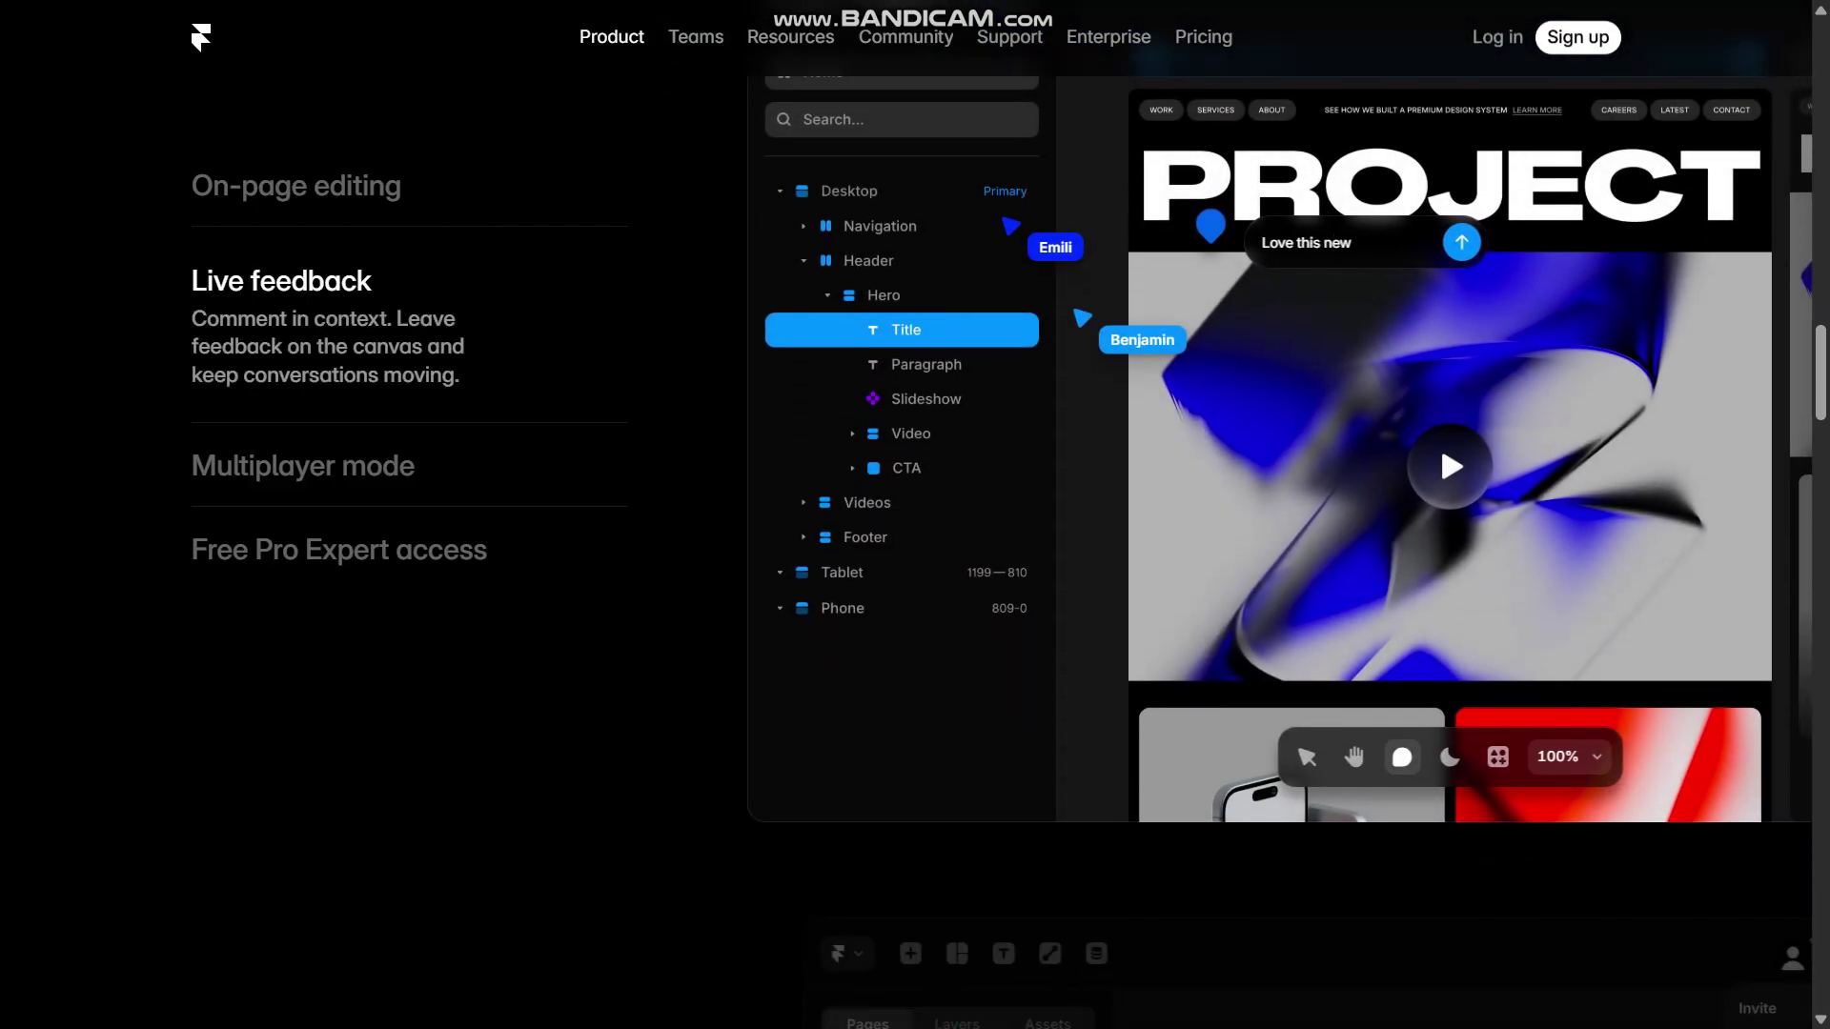
scroll(916, 514, down, 1)
scroll(915, 515, down, 1)
scroll(915, 515, down, 1)
scroll(916, 516, down, 1)
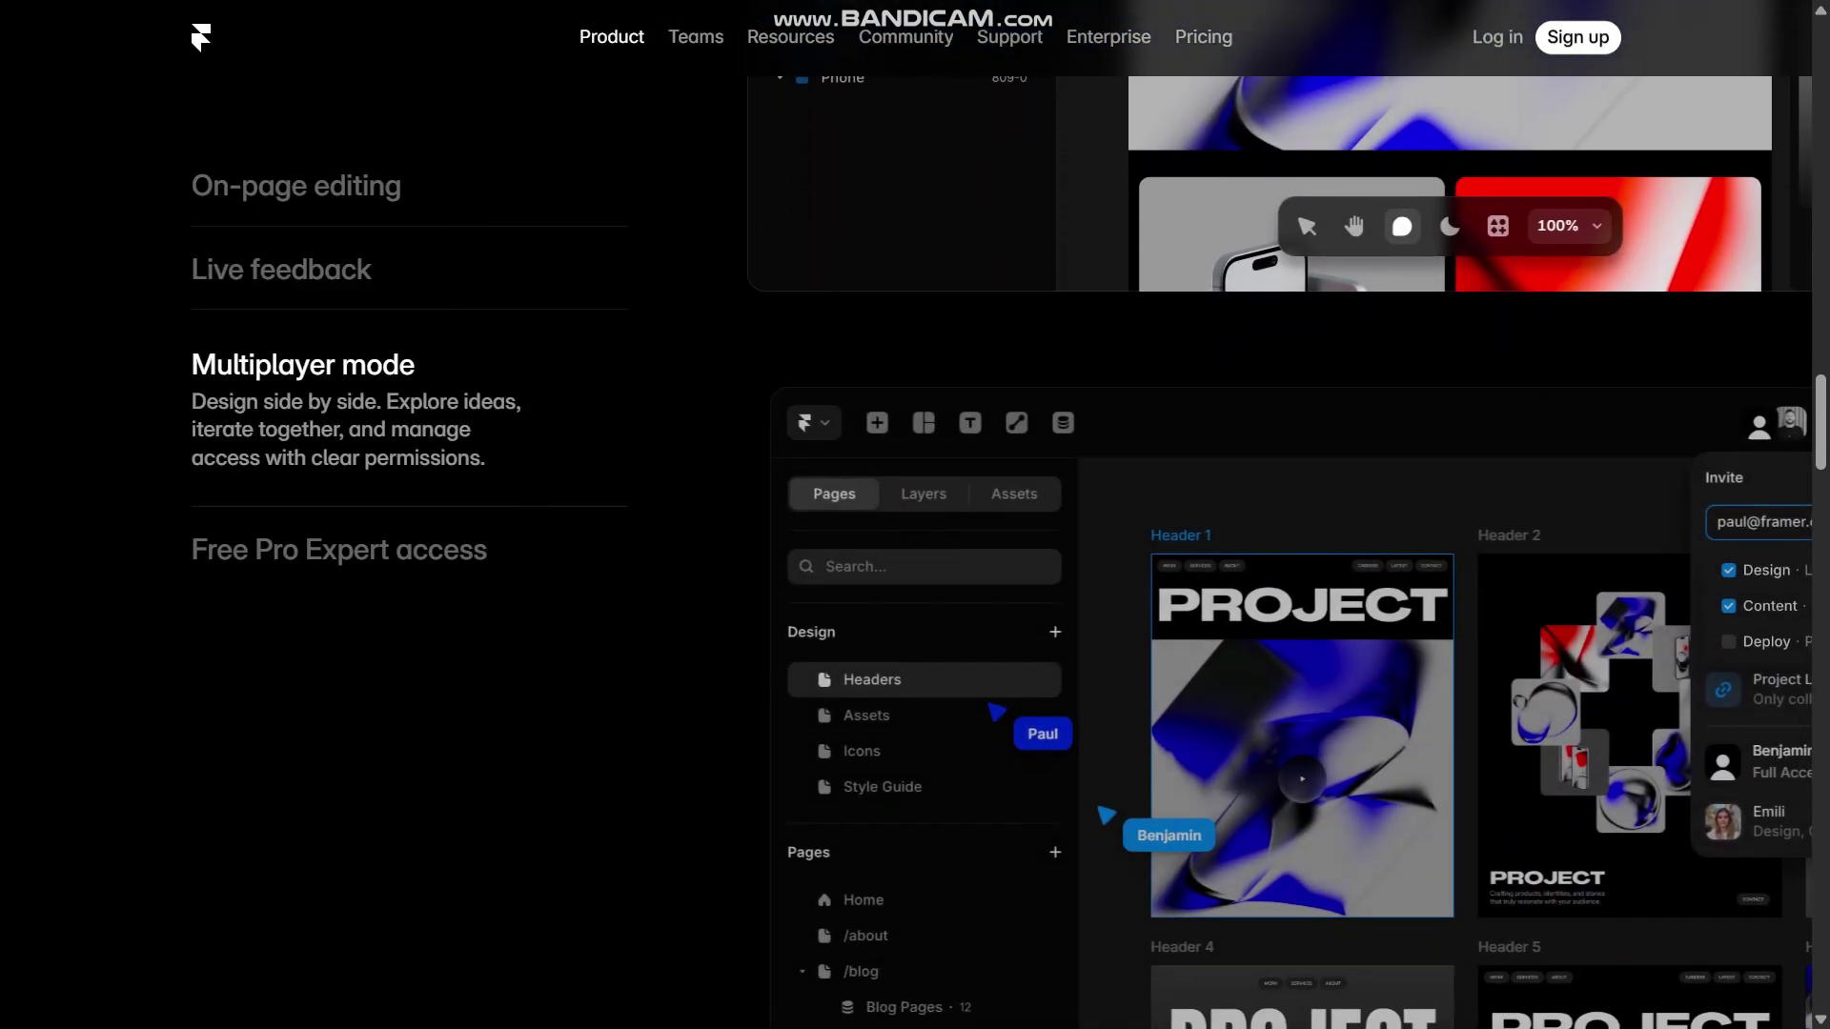
scroll(916, 515, down, 1)
scroll(916, 515, down, 1)
scroll(915, 516, down, 1)
scroll(915, 515, down, 1)
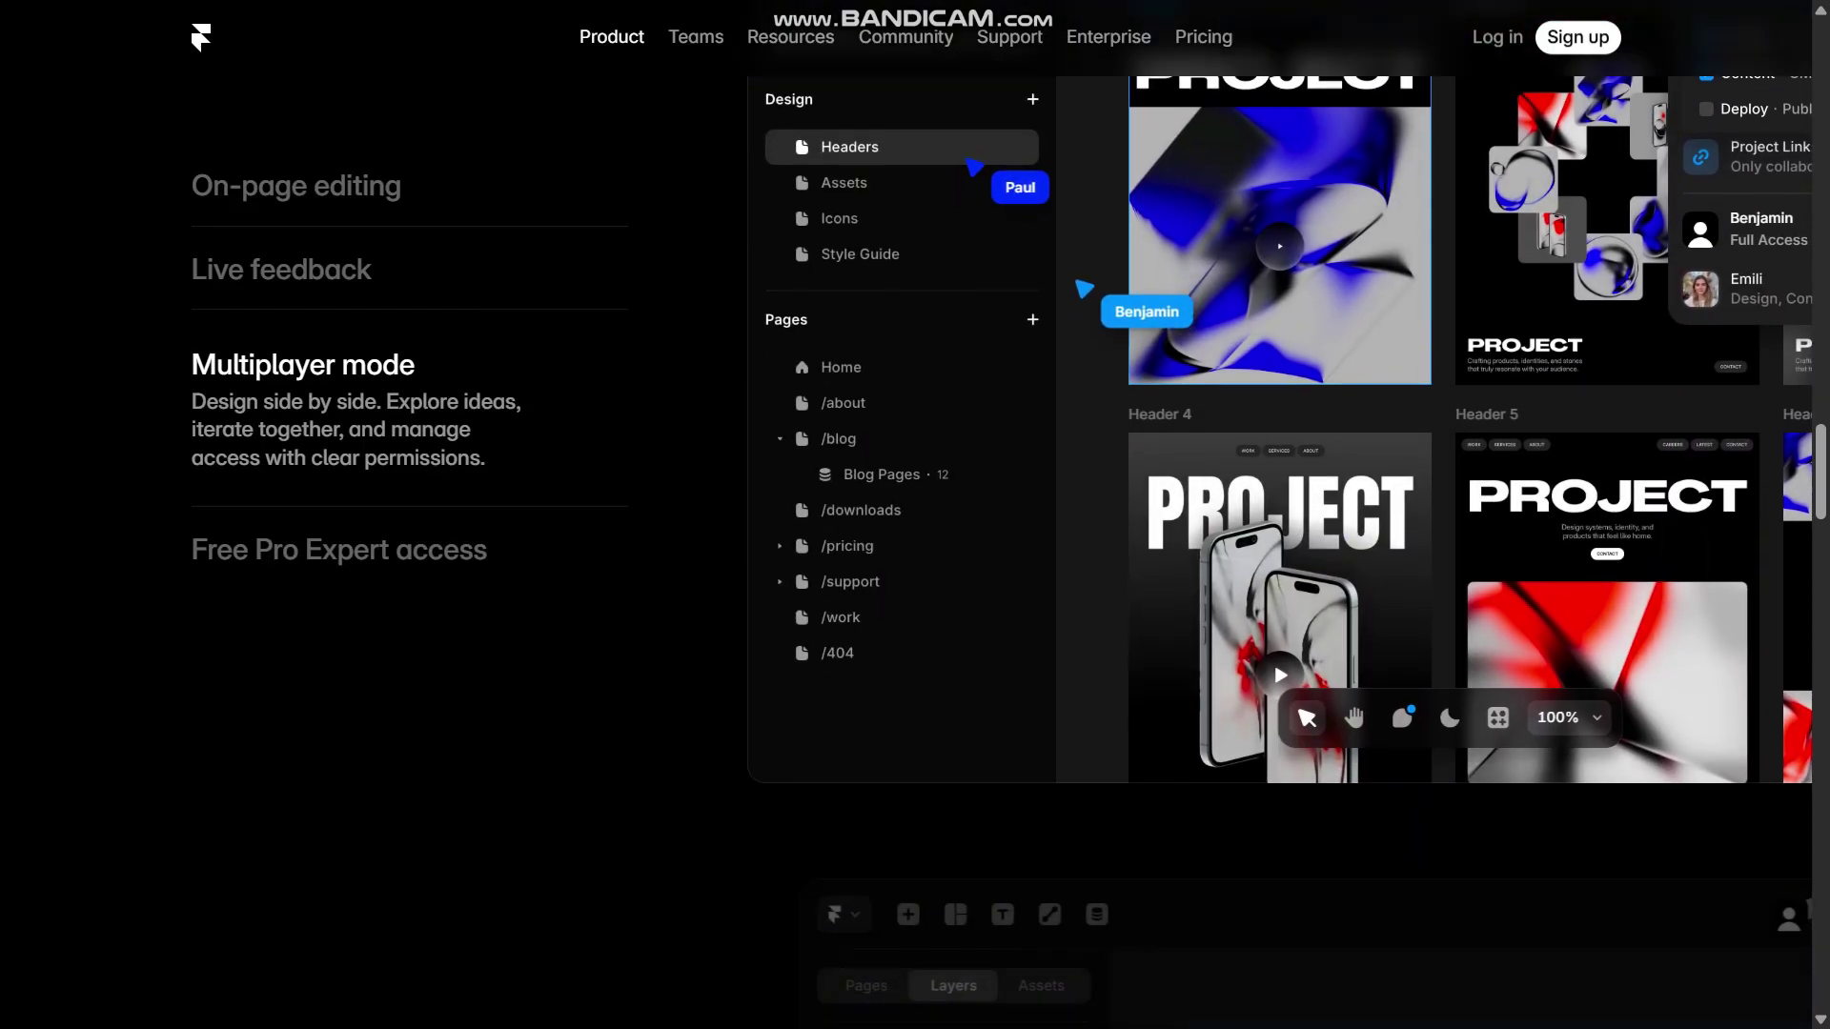
scroll(915, 516, down, 1)
scroll(915, 515, down, 1)
scroll(915, 515, down, 1)
scroll(915, 515, down, 1)
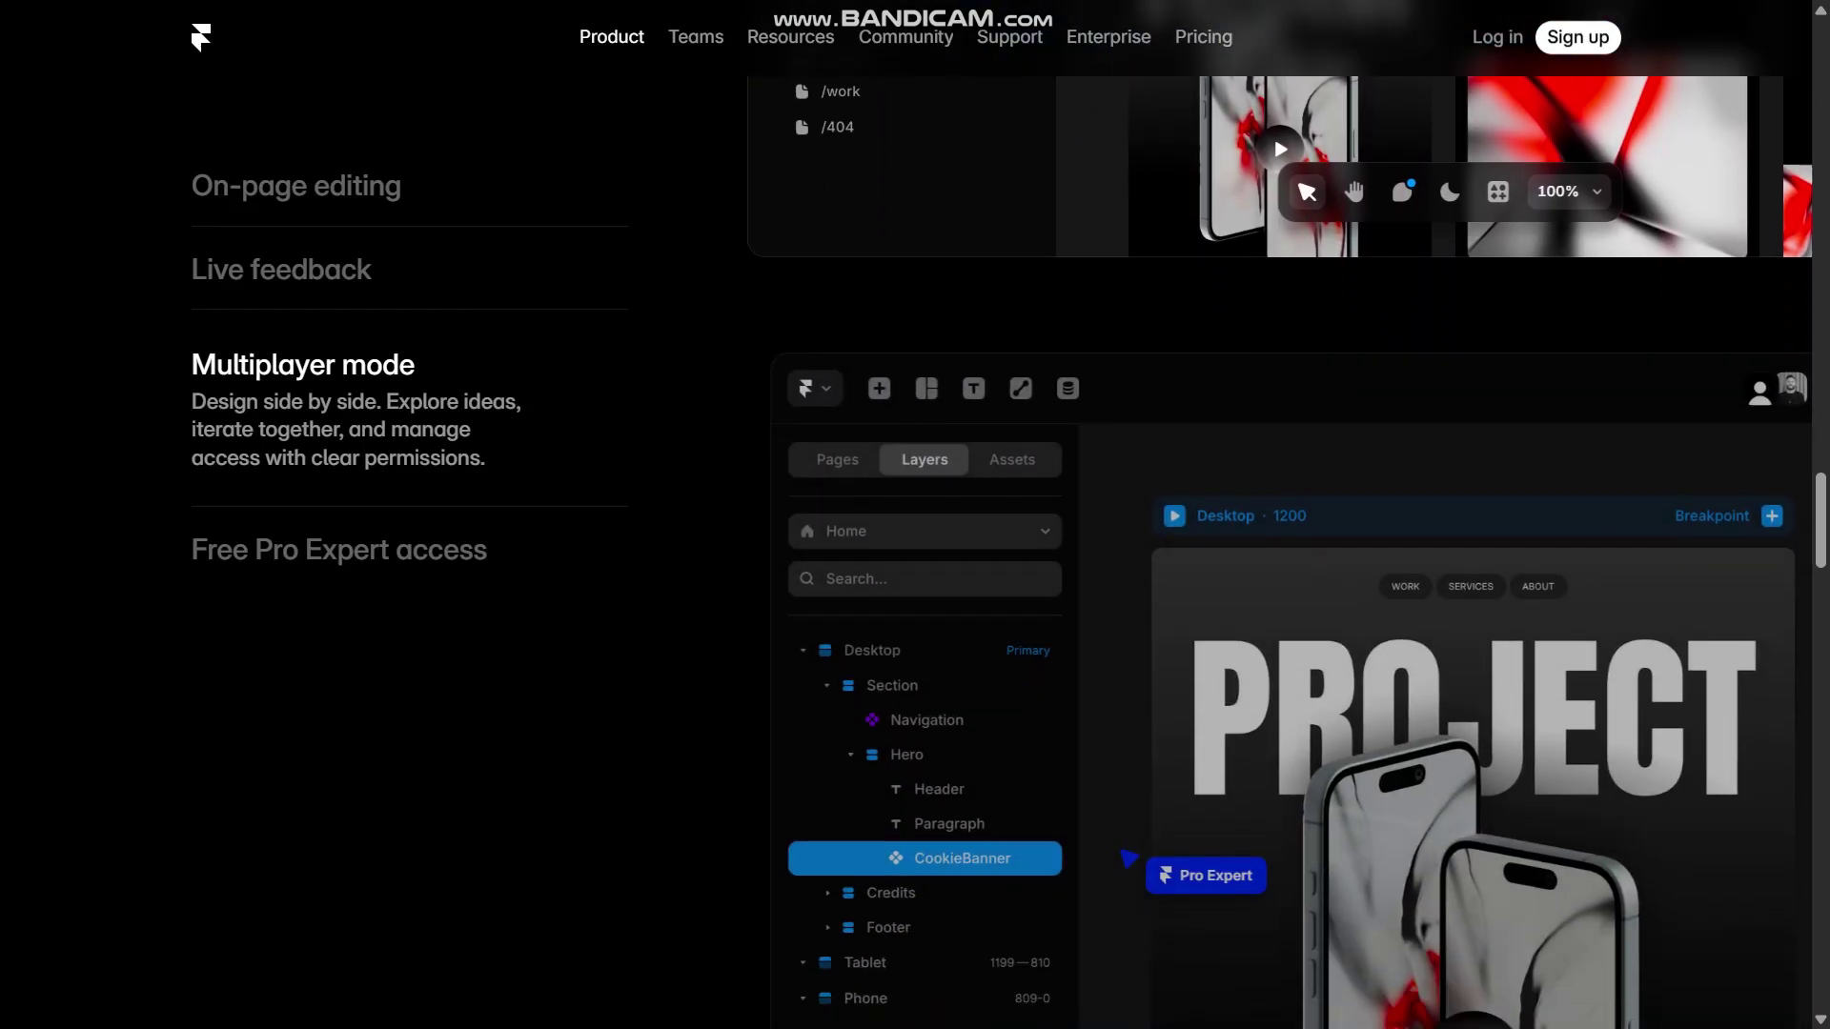
scroll(915, 516, down, 1)
scroll(915, 516, down, 1)
scroll(916, 514, down, 1)
scroll(915, 515, down, 1)
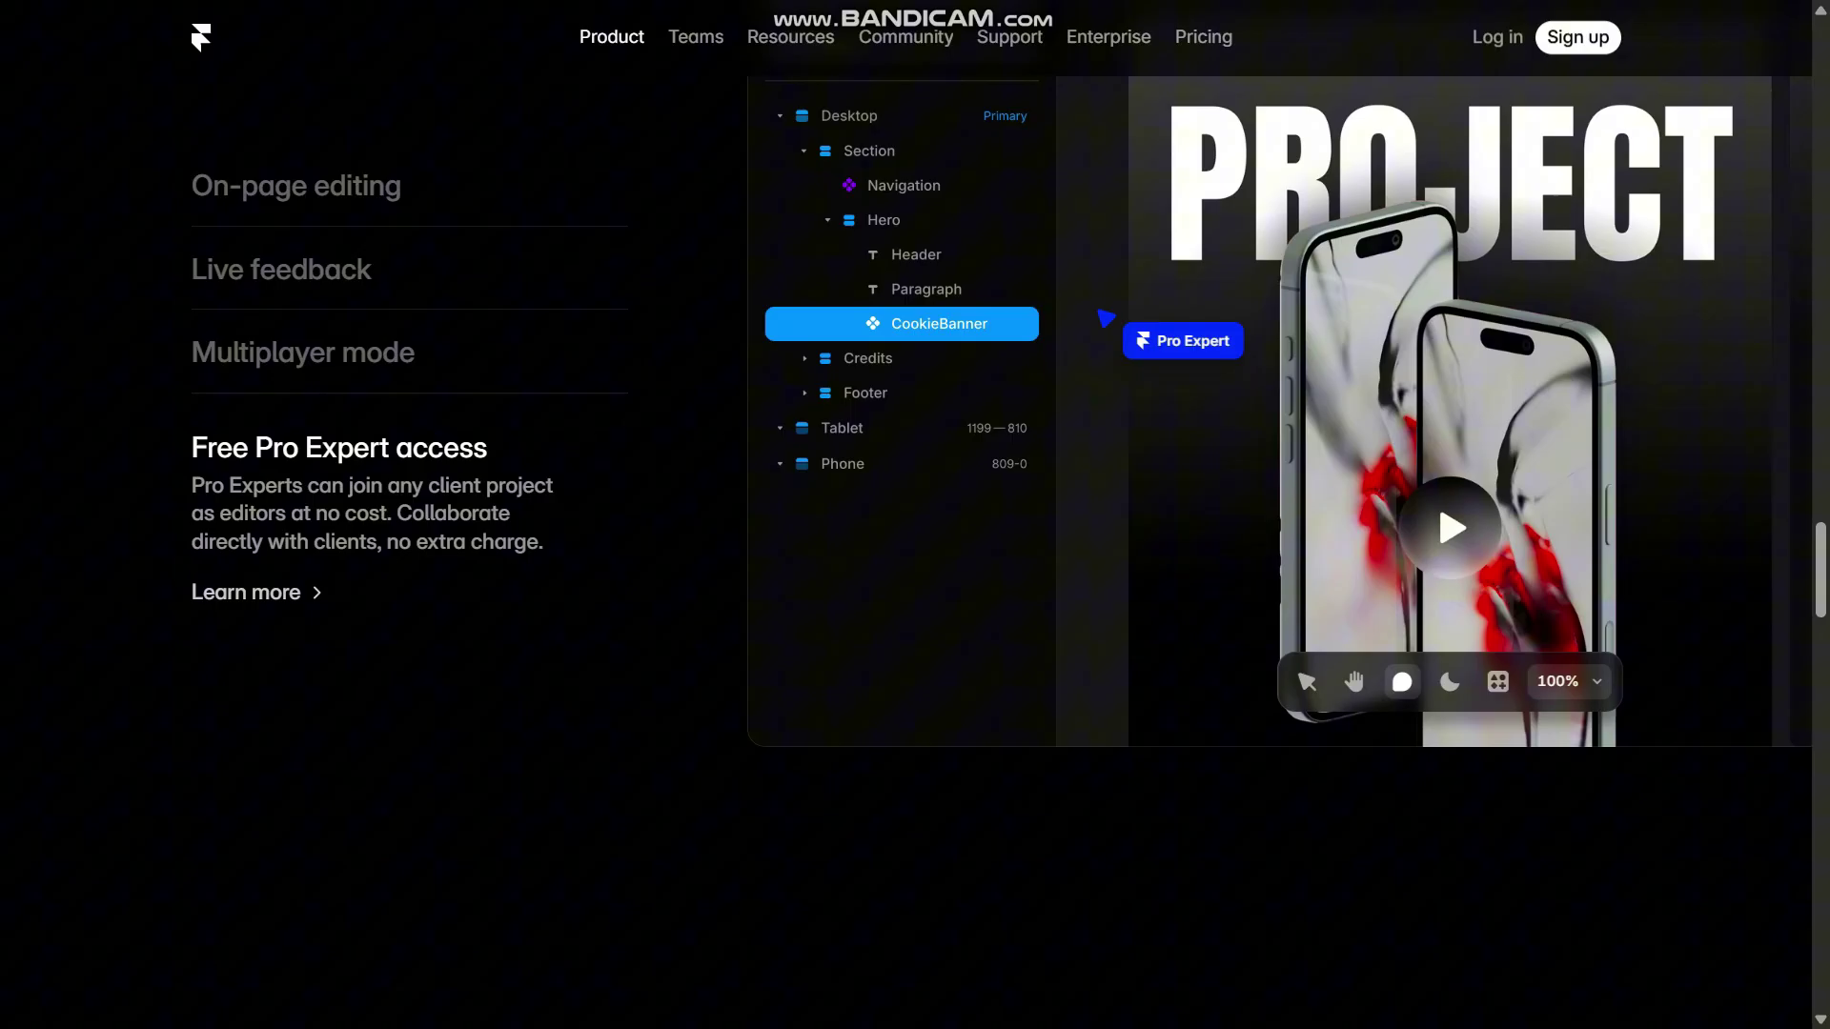
scroll(916, 515, down, 1)
scroll(915, 515, down, 1)
scroll(915, 516, down, 1)
scroll(916, 515, down, 1)
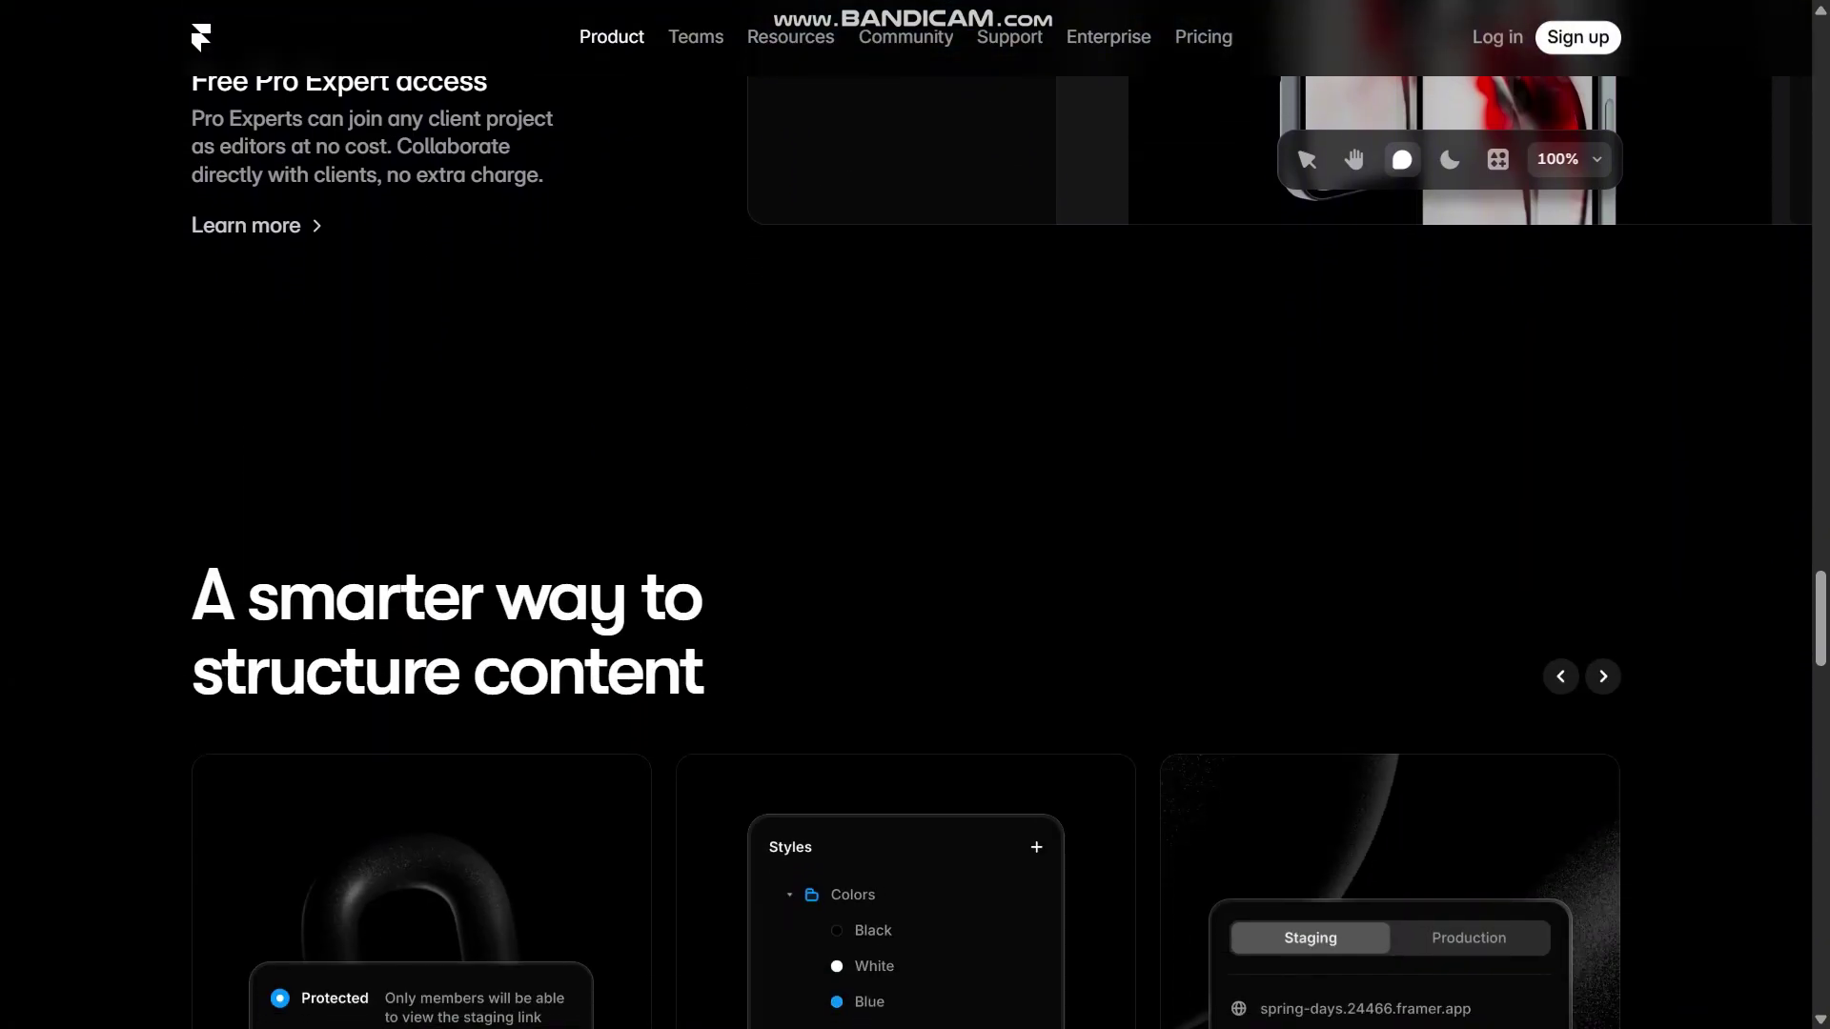
scroll(915, 515, down, 1)
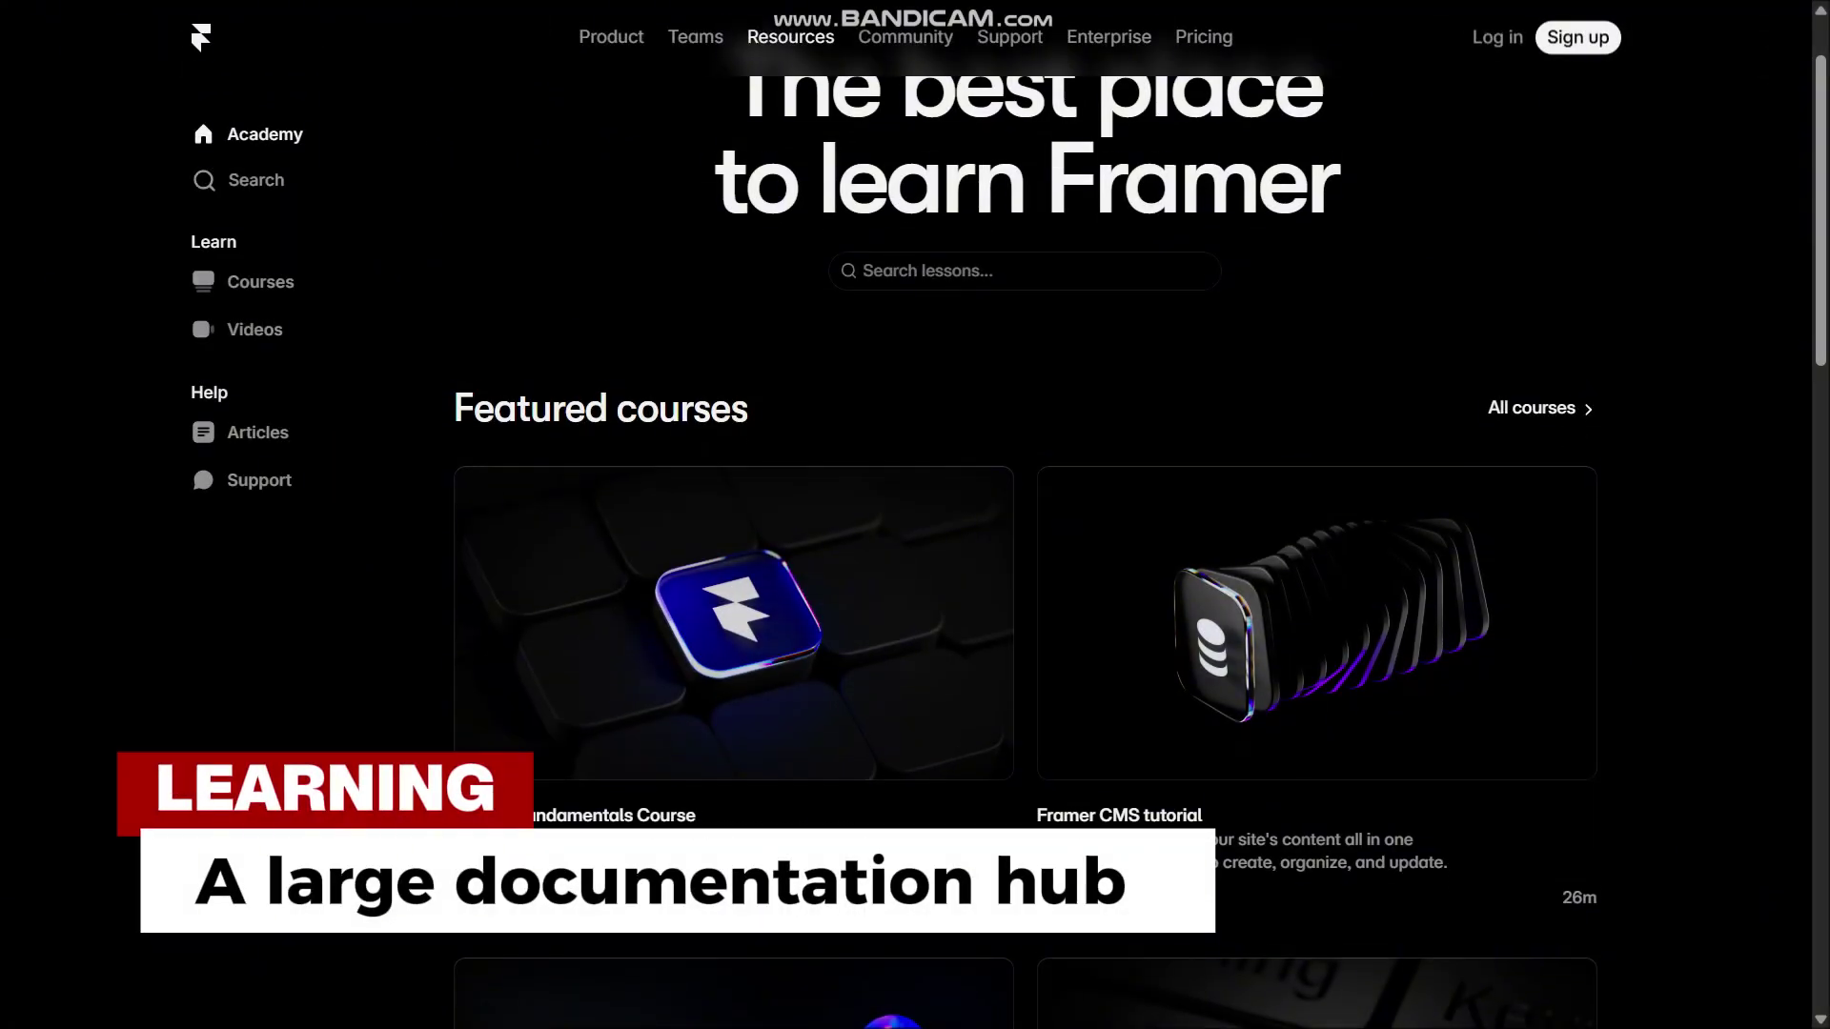
scroll(915, 515, down, 1)
scroll(916, 515, down, 1)
scroll(915, 516, down, 1)
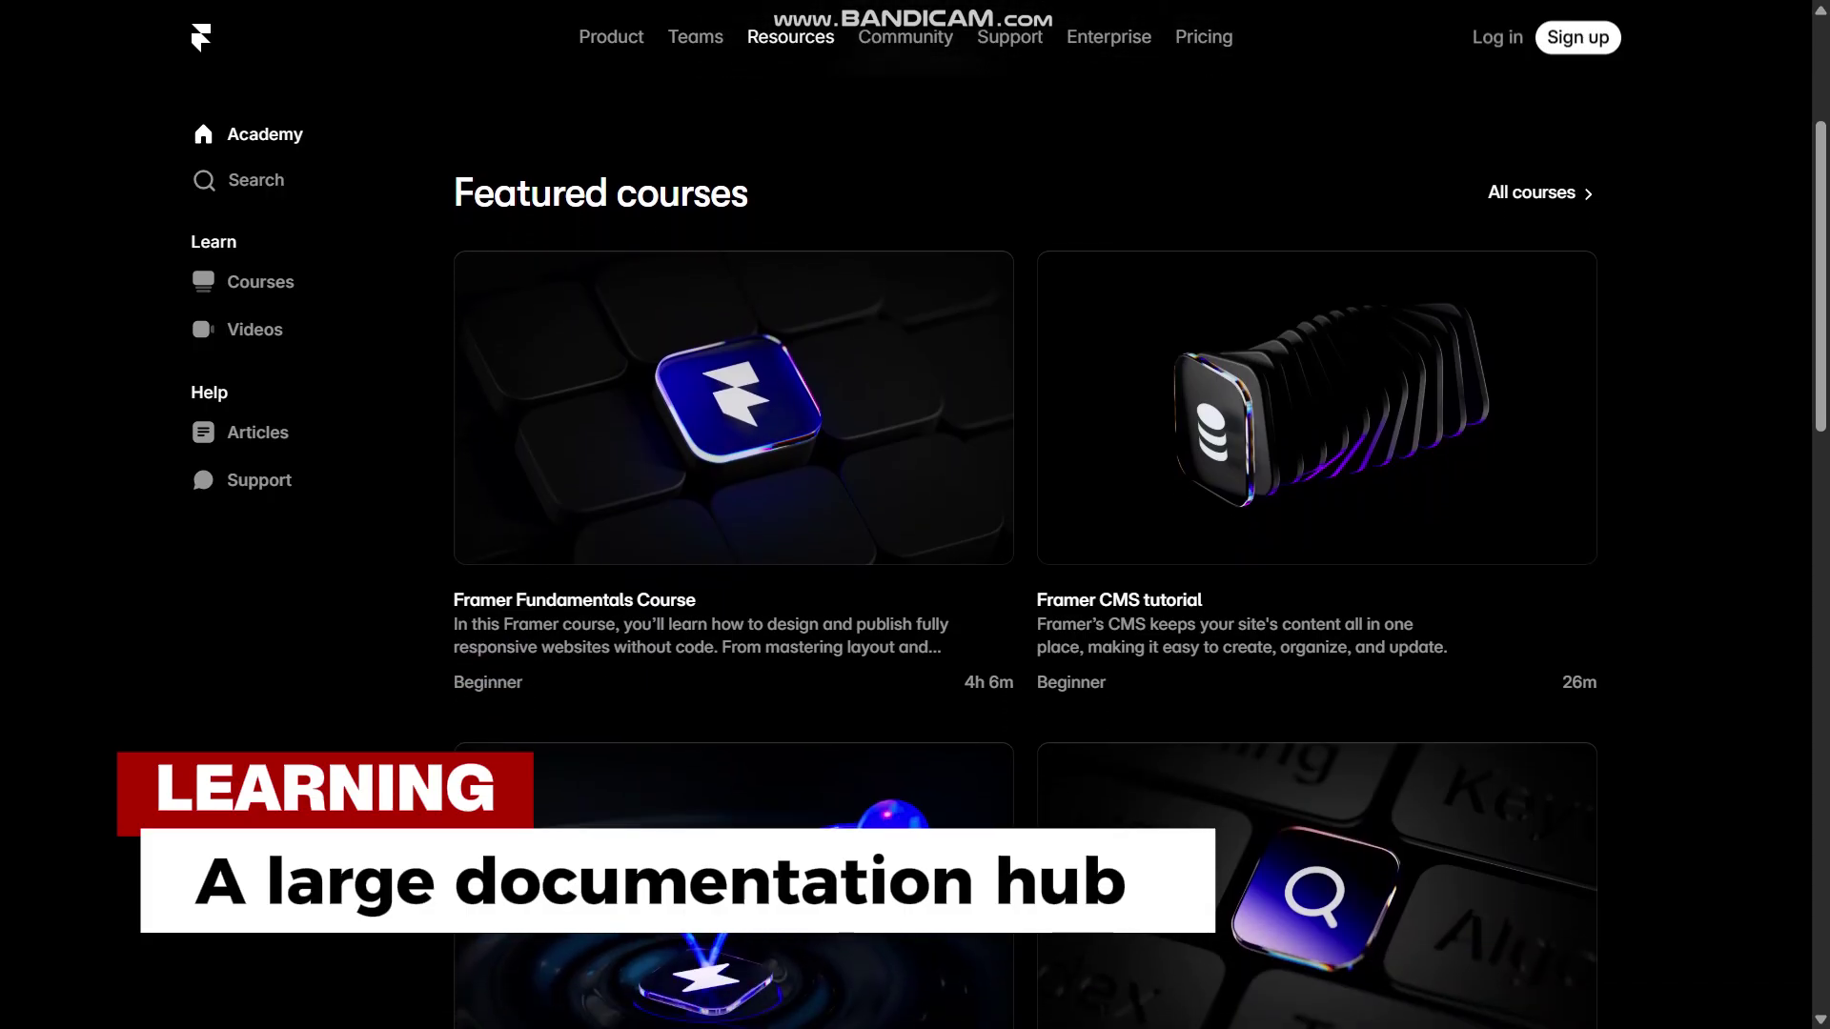
scroll(916, 515, down, 1)
scroll(915, 515, down, 1)
scroll(915, 516, down, 1)
scroll(916, 515, down, 1)
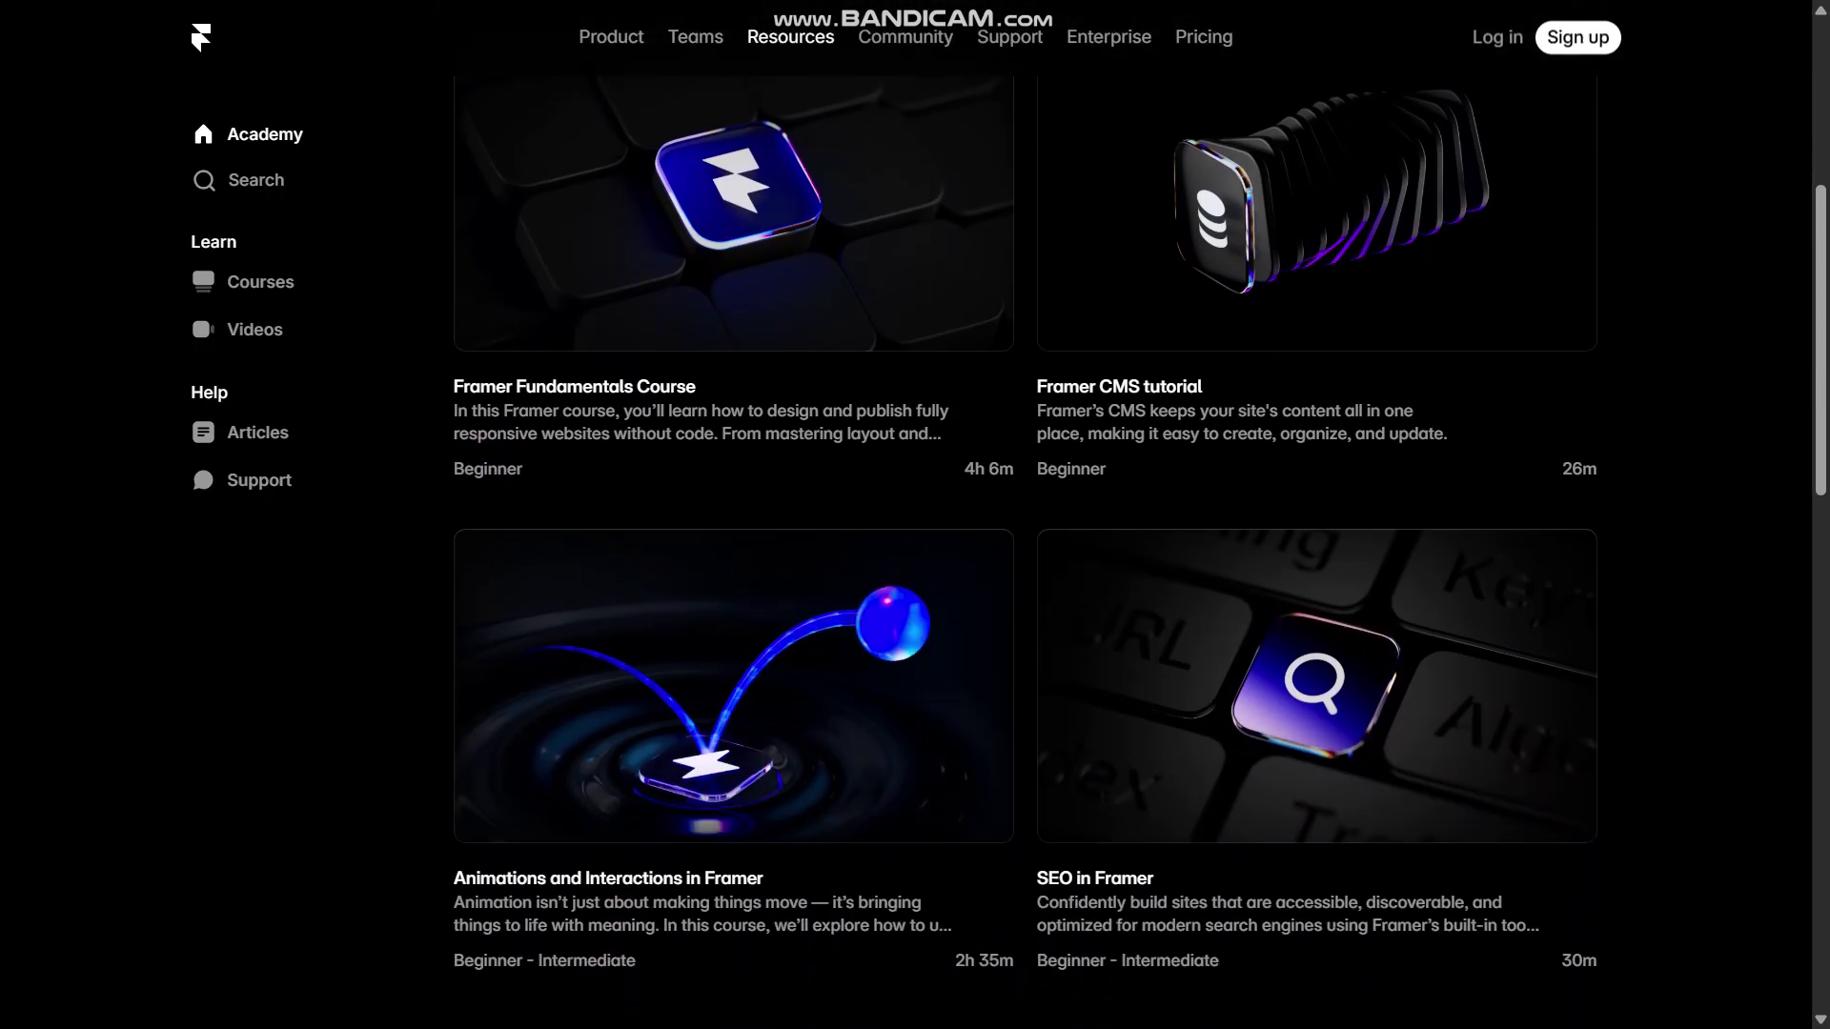
scroll(914, 515, down, 1)
scroll(915, 515, down, 1)
scroll(916, 515, down, 1)
scroll(915, 516, down, 1)
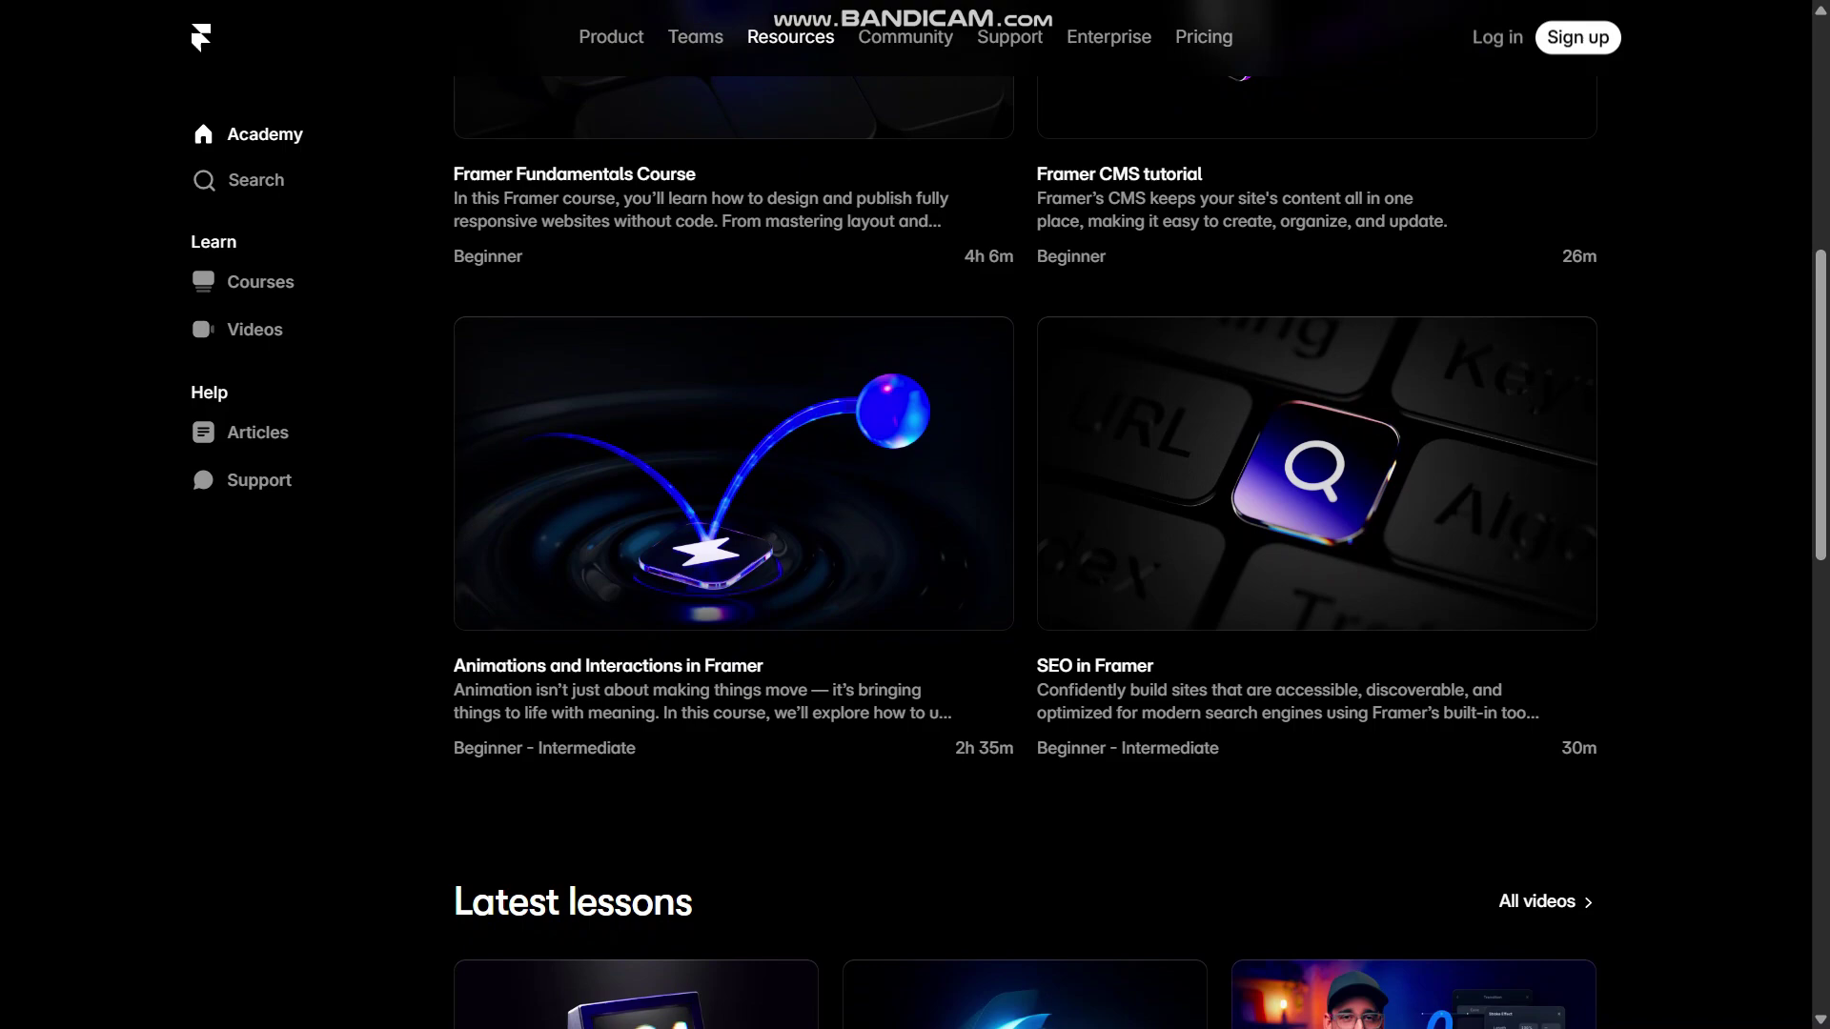
scroll(916, 515, down, 1)
scroll(914, 515, down, 1)
scroll(916, 516, down, 1)
scroll(916, 515, down, 1)
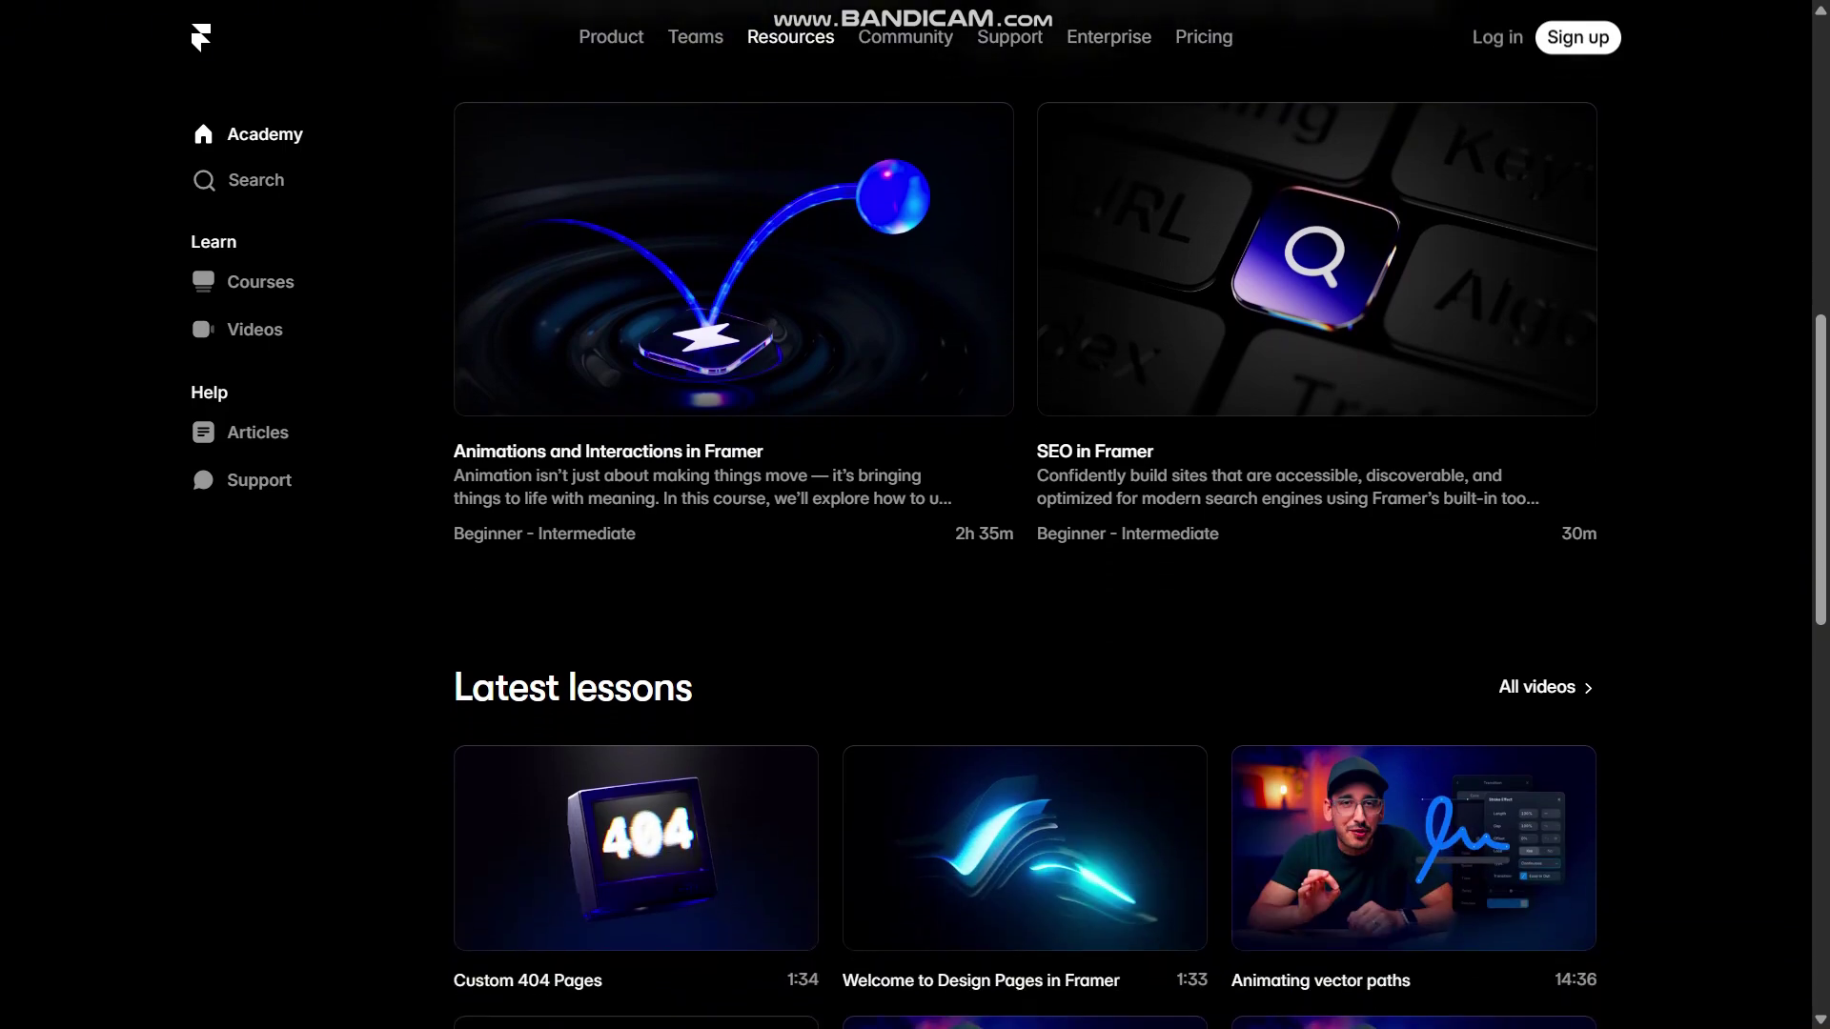
scroll(916, 515, down, 1)
scroll(914, 516, down, 1)
scroll(915, 515, down, 1)
scroll(915, 515, down, 1)
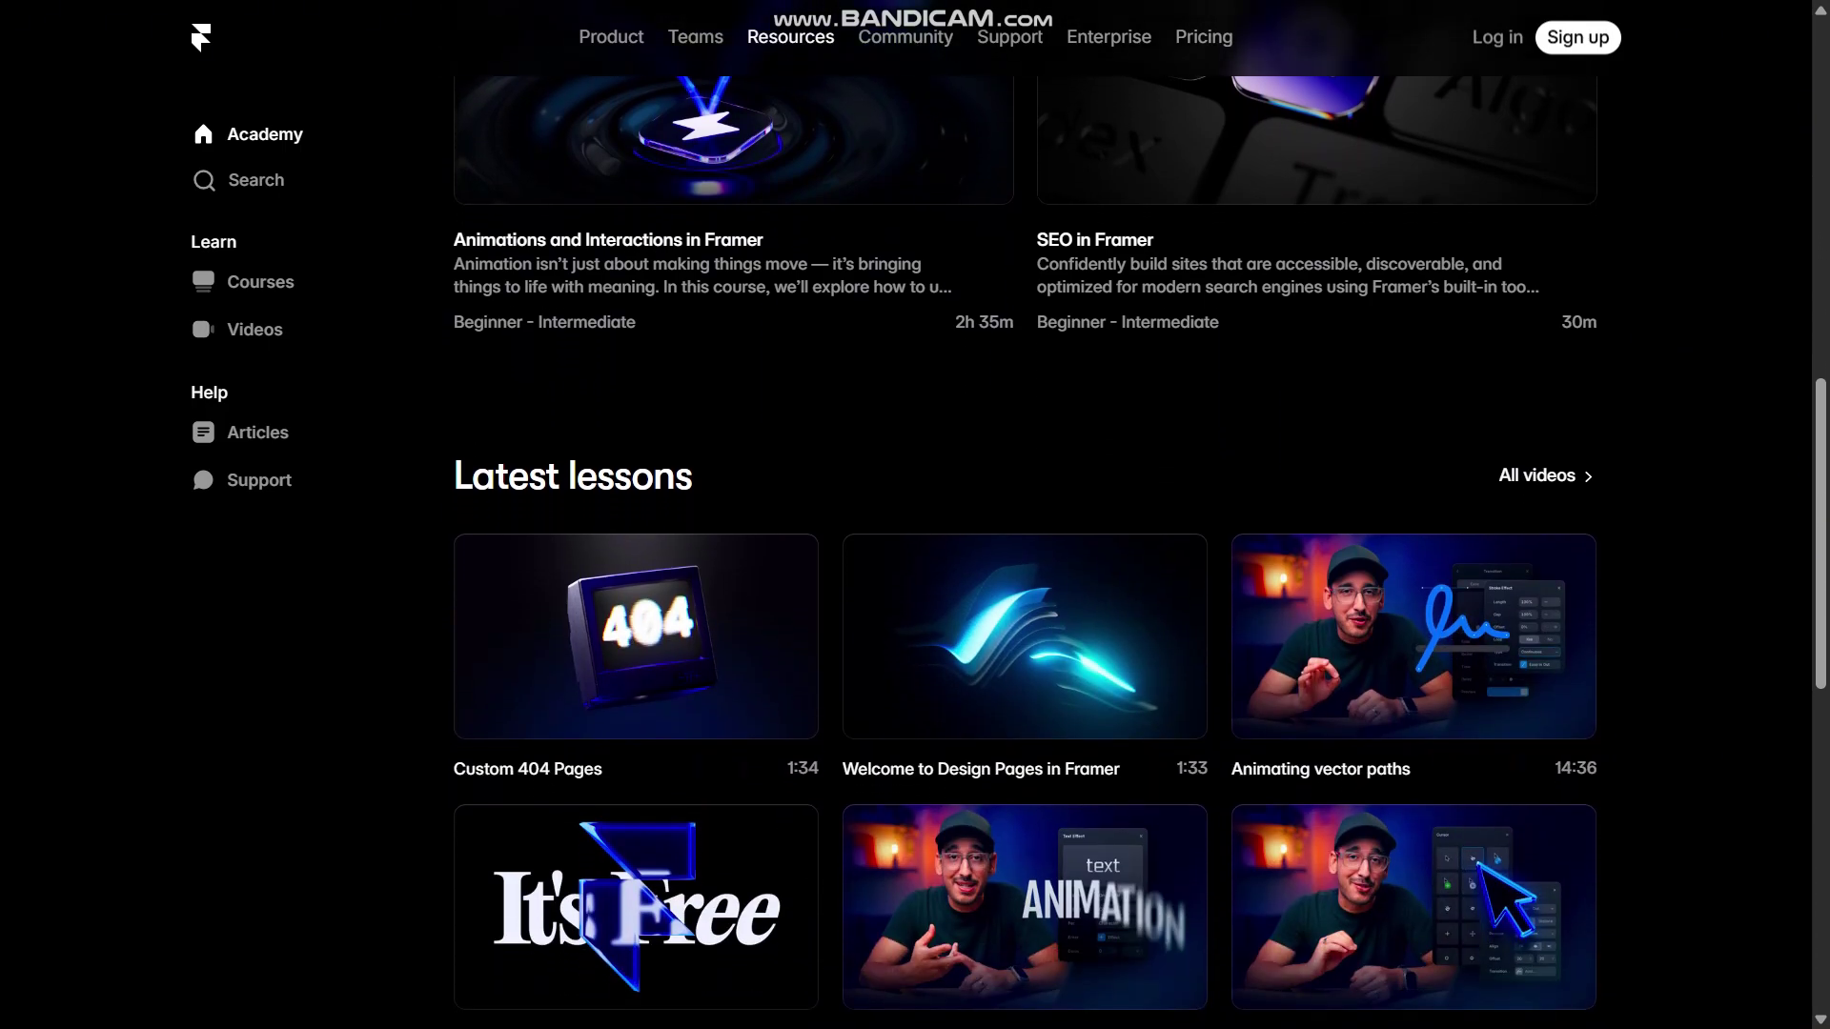
scroll(915, 514, down, 1)
scroll(915, 515, down, 1)
scroll(915, 515, down, 1)
scroll(916, 514, down, 1)
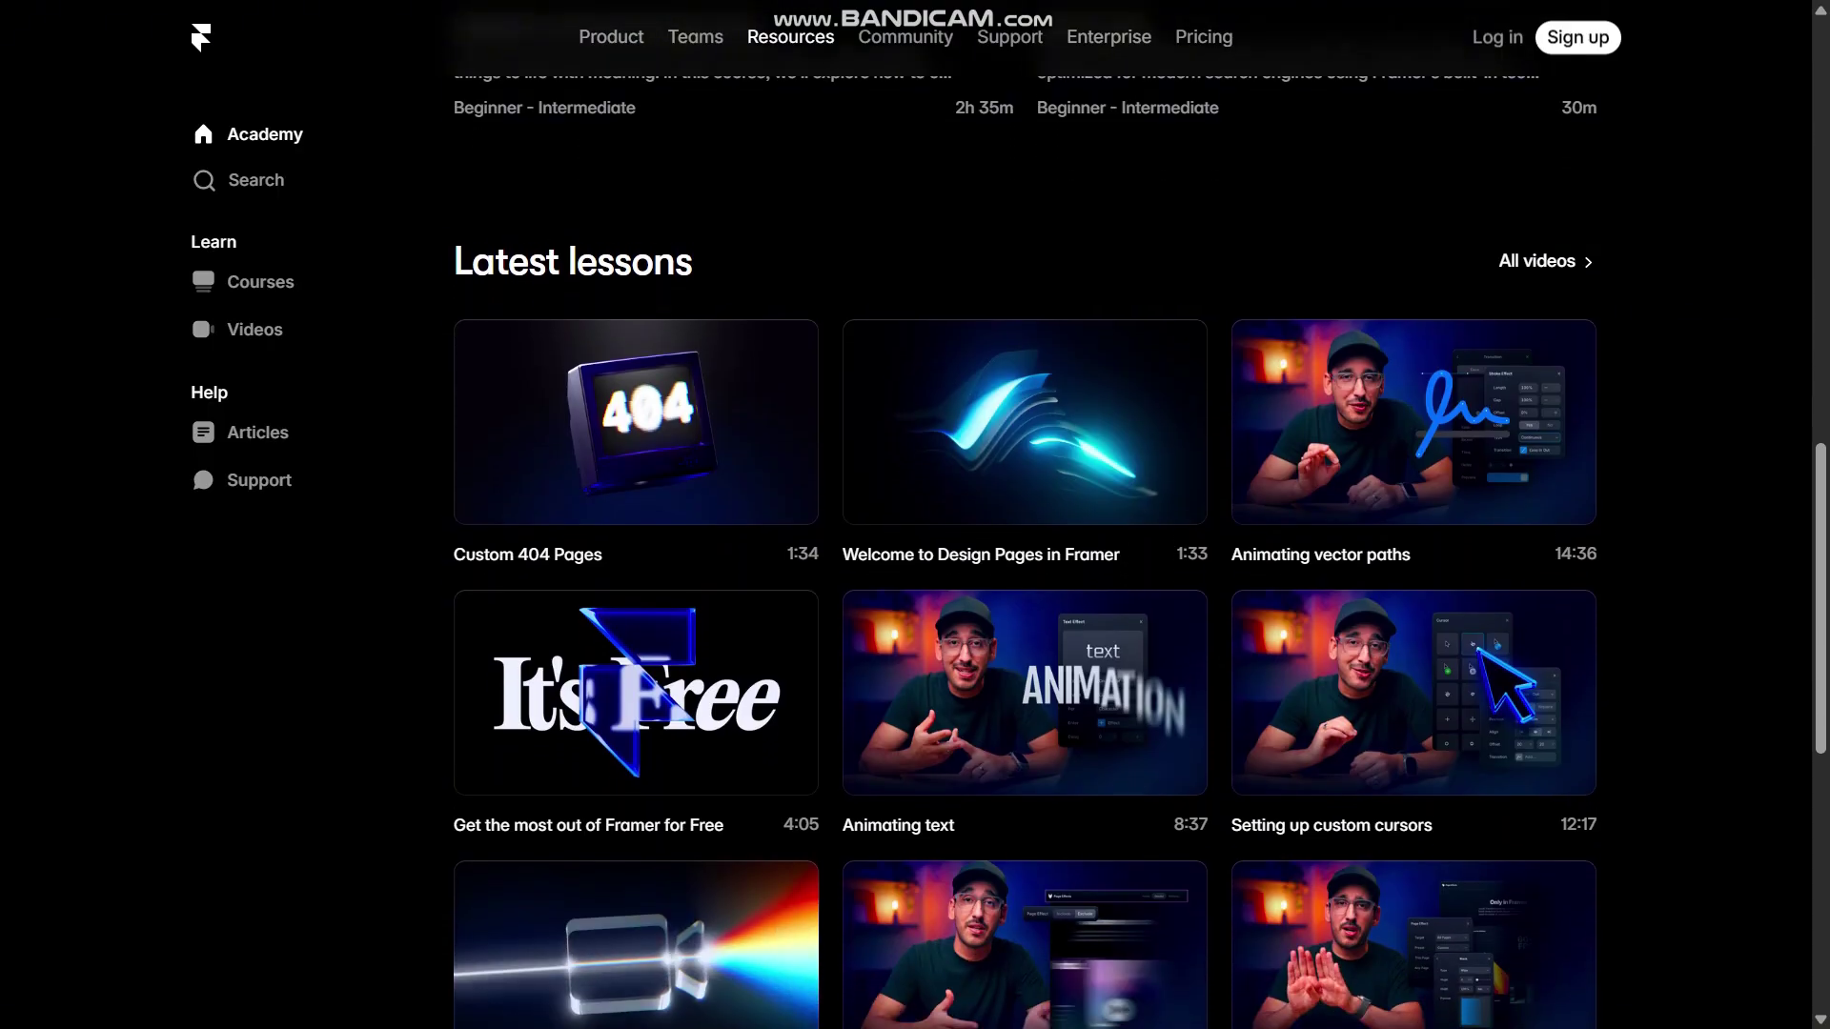
scroll(915, 515, down, 1)
scroll(915, 514, down, 1)
scroll(916, 516, down, 1)
scroll(915, 515, down, 1)
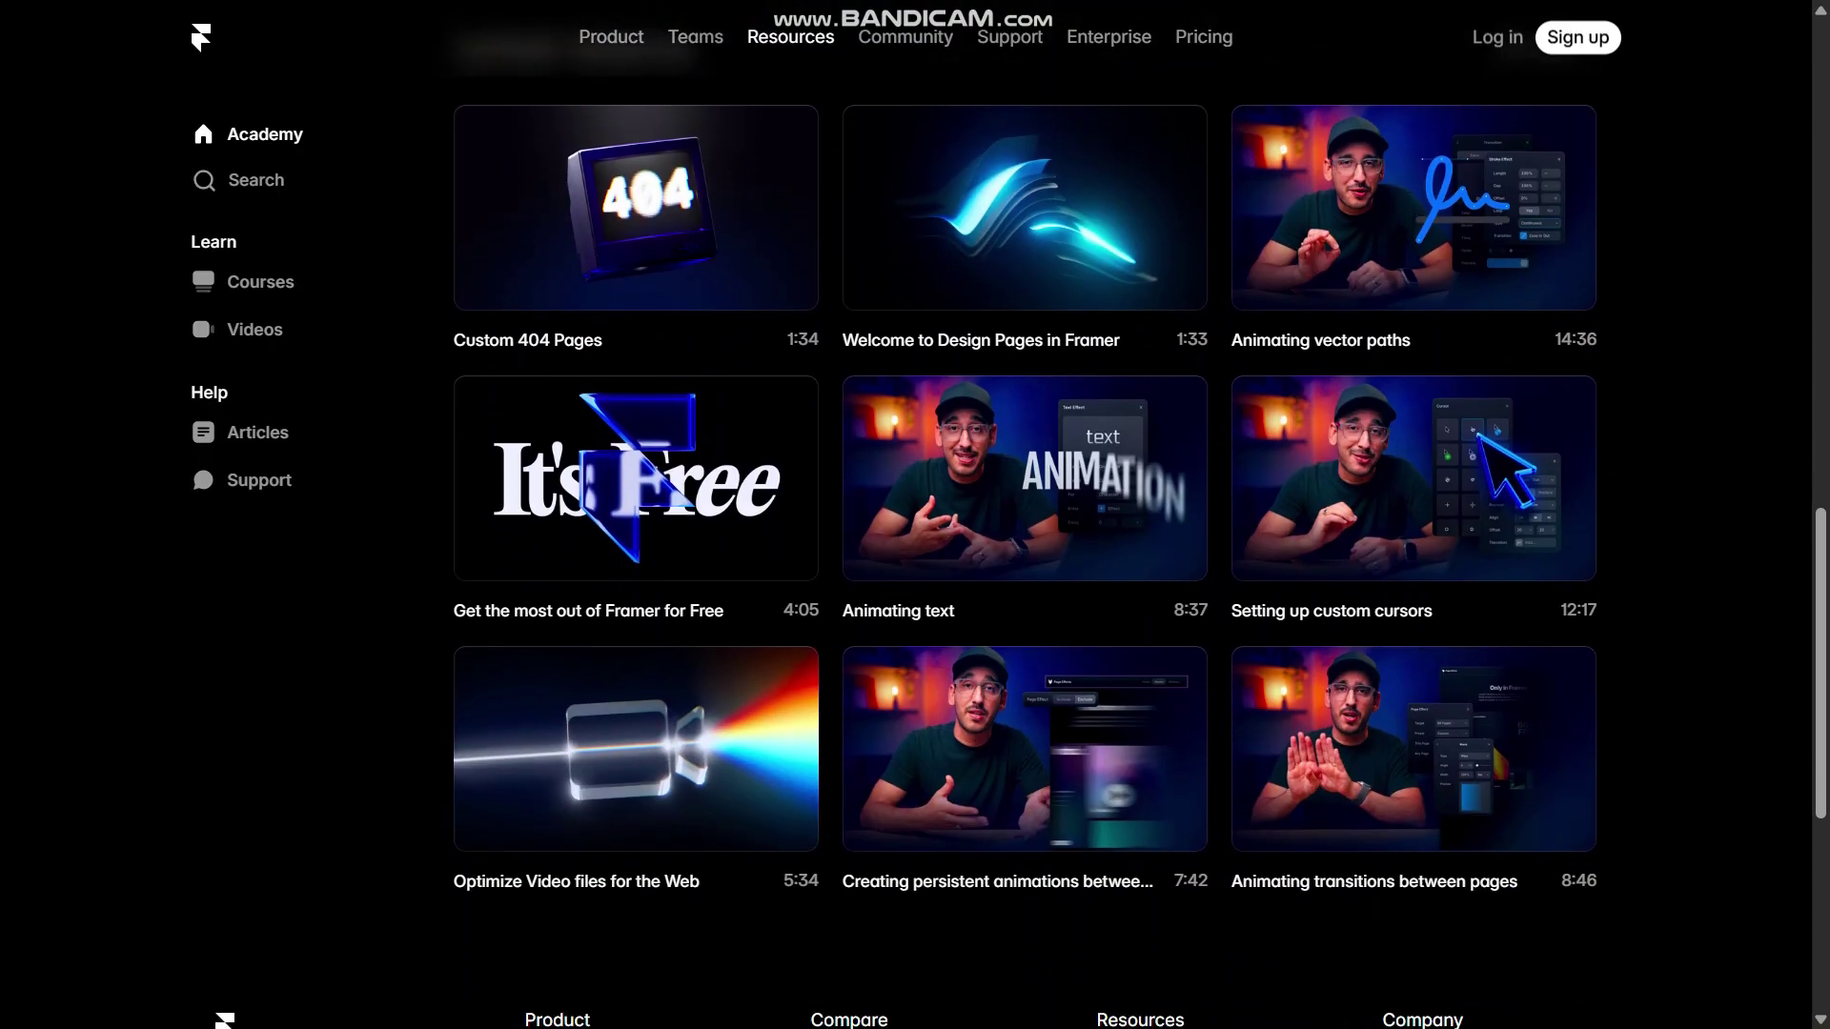
scroll(915, 515, down, 1)
Step: Open the Academy lesson card 'How to get the most out of Framer for Free'
click(636, 426)
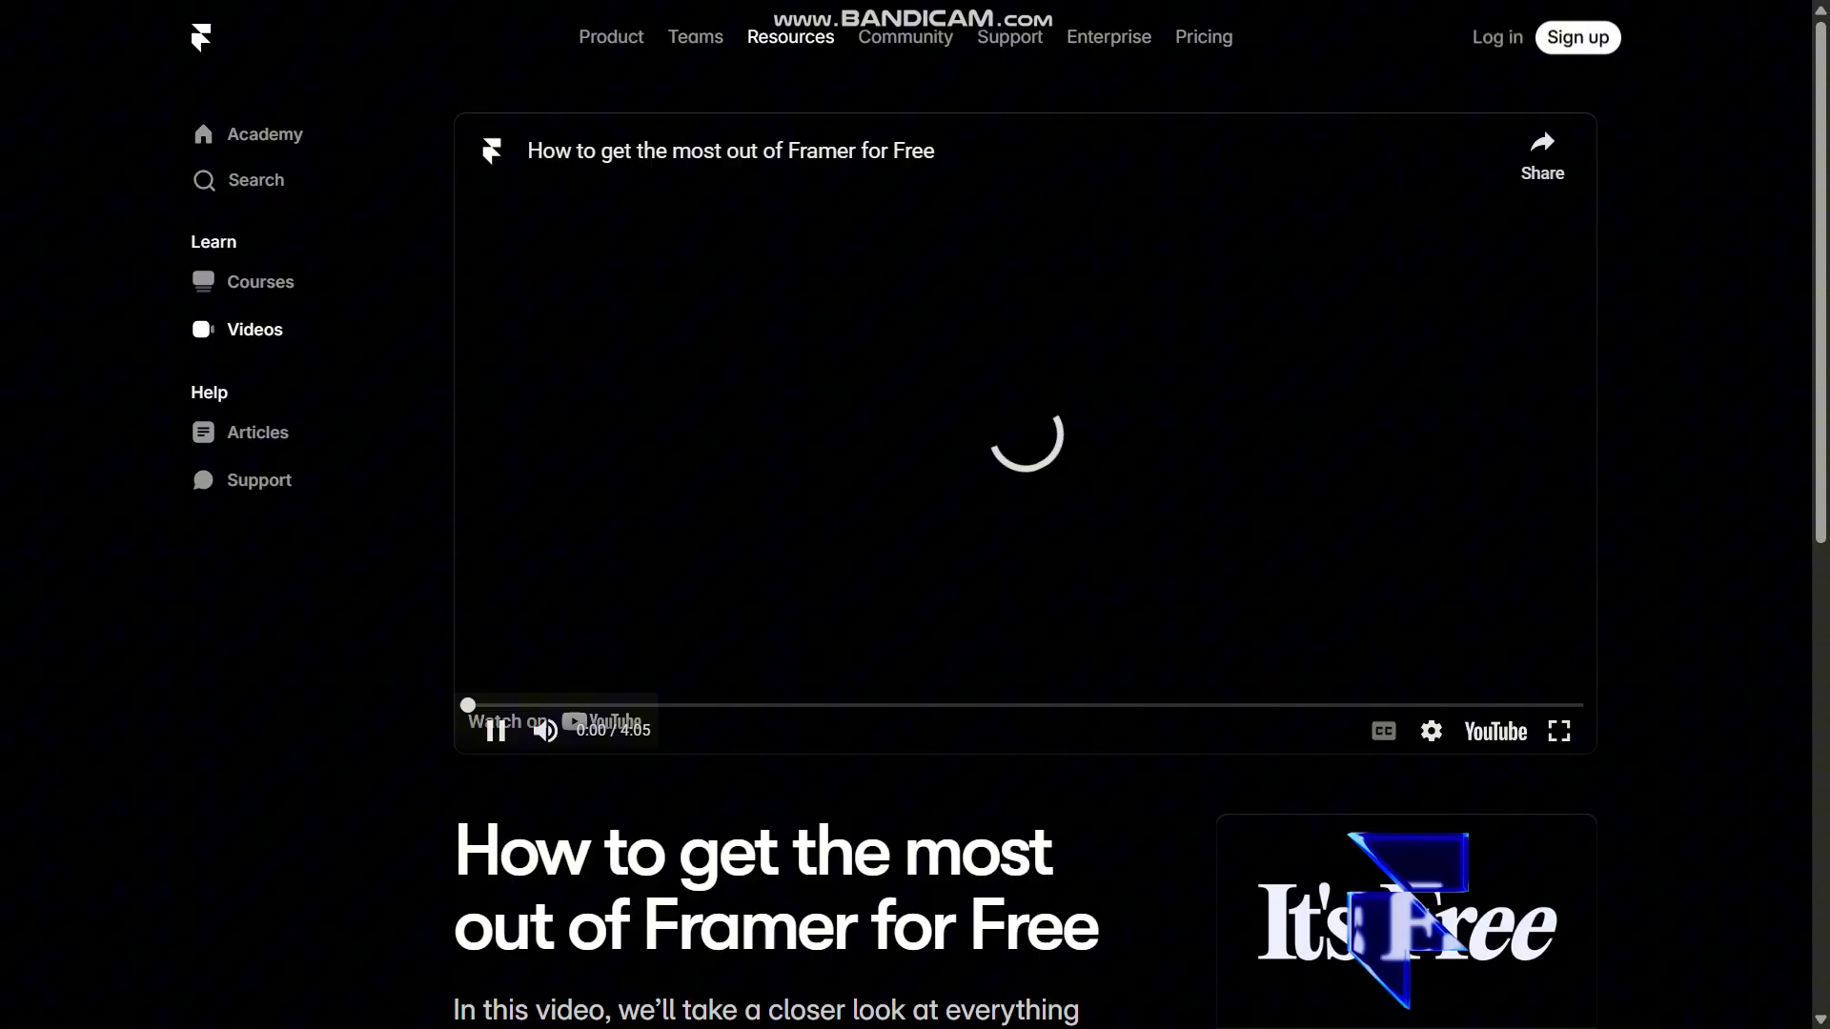
scroll(915, 514, down, 3)
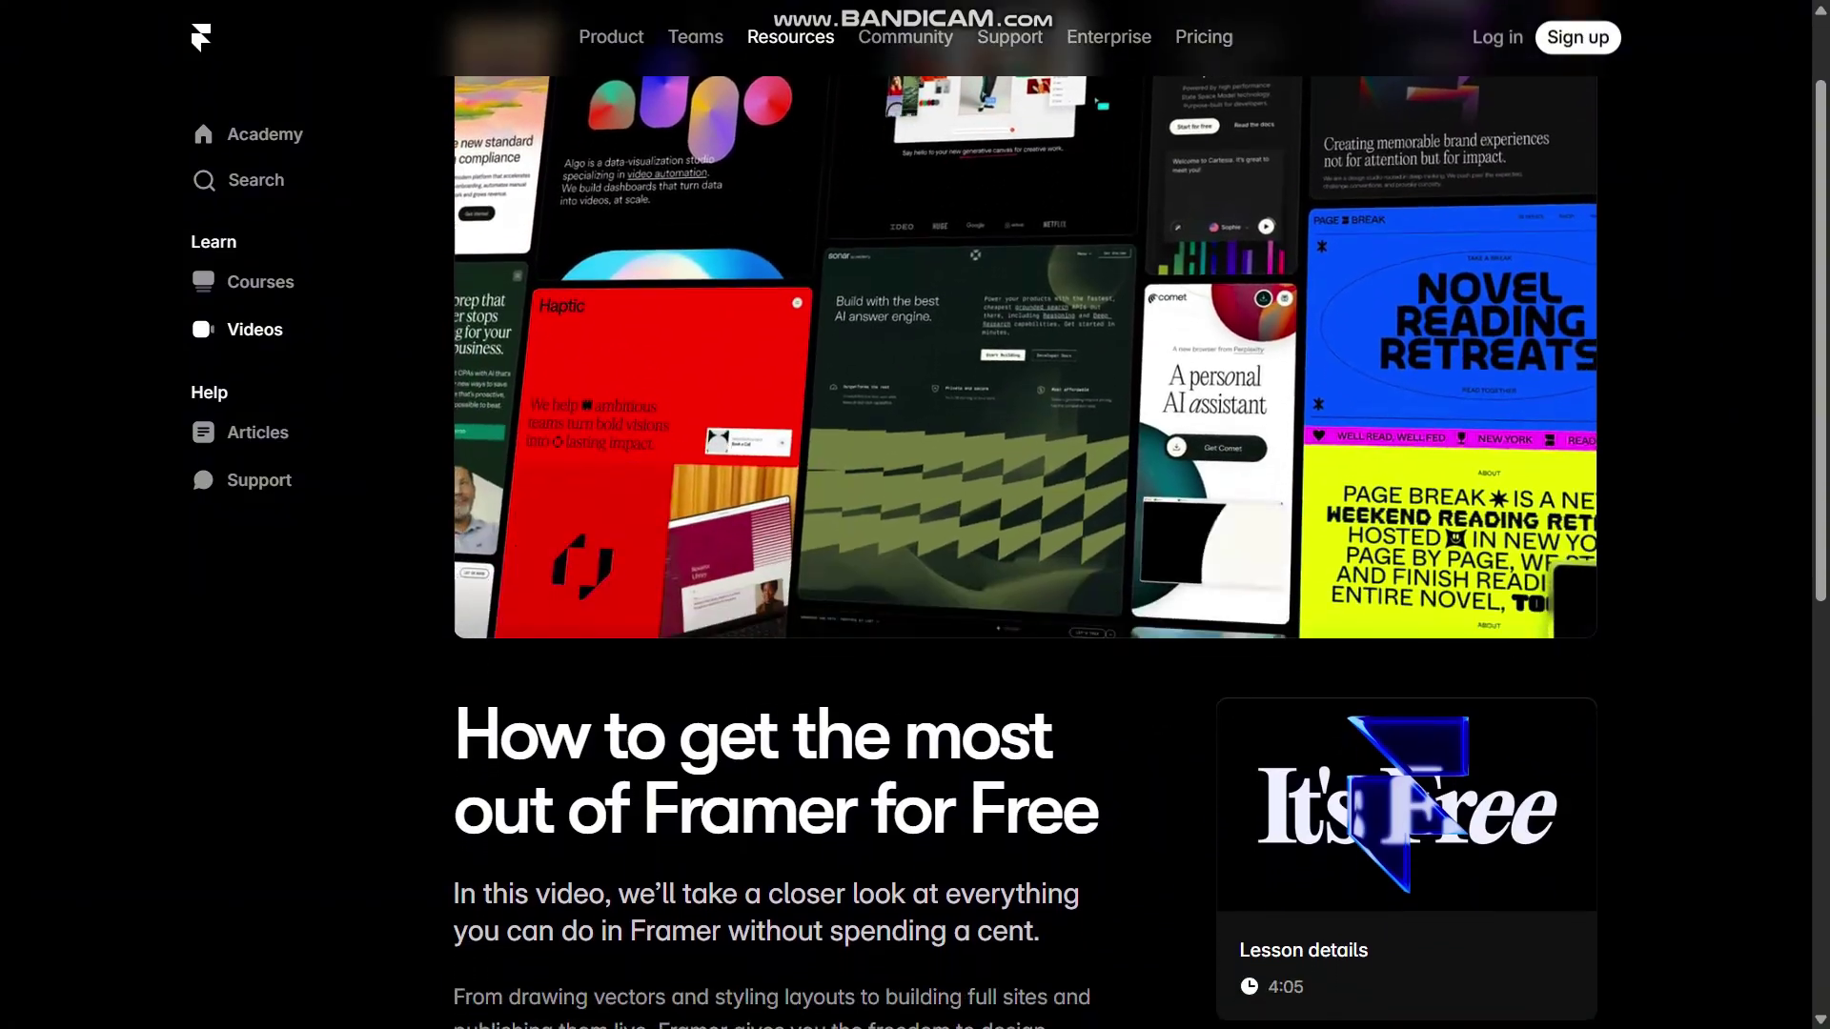
scroll(915, 514, down, 1)
scroll(915, 515, down, 1)
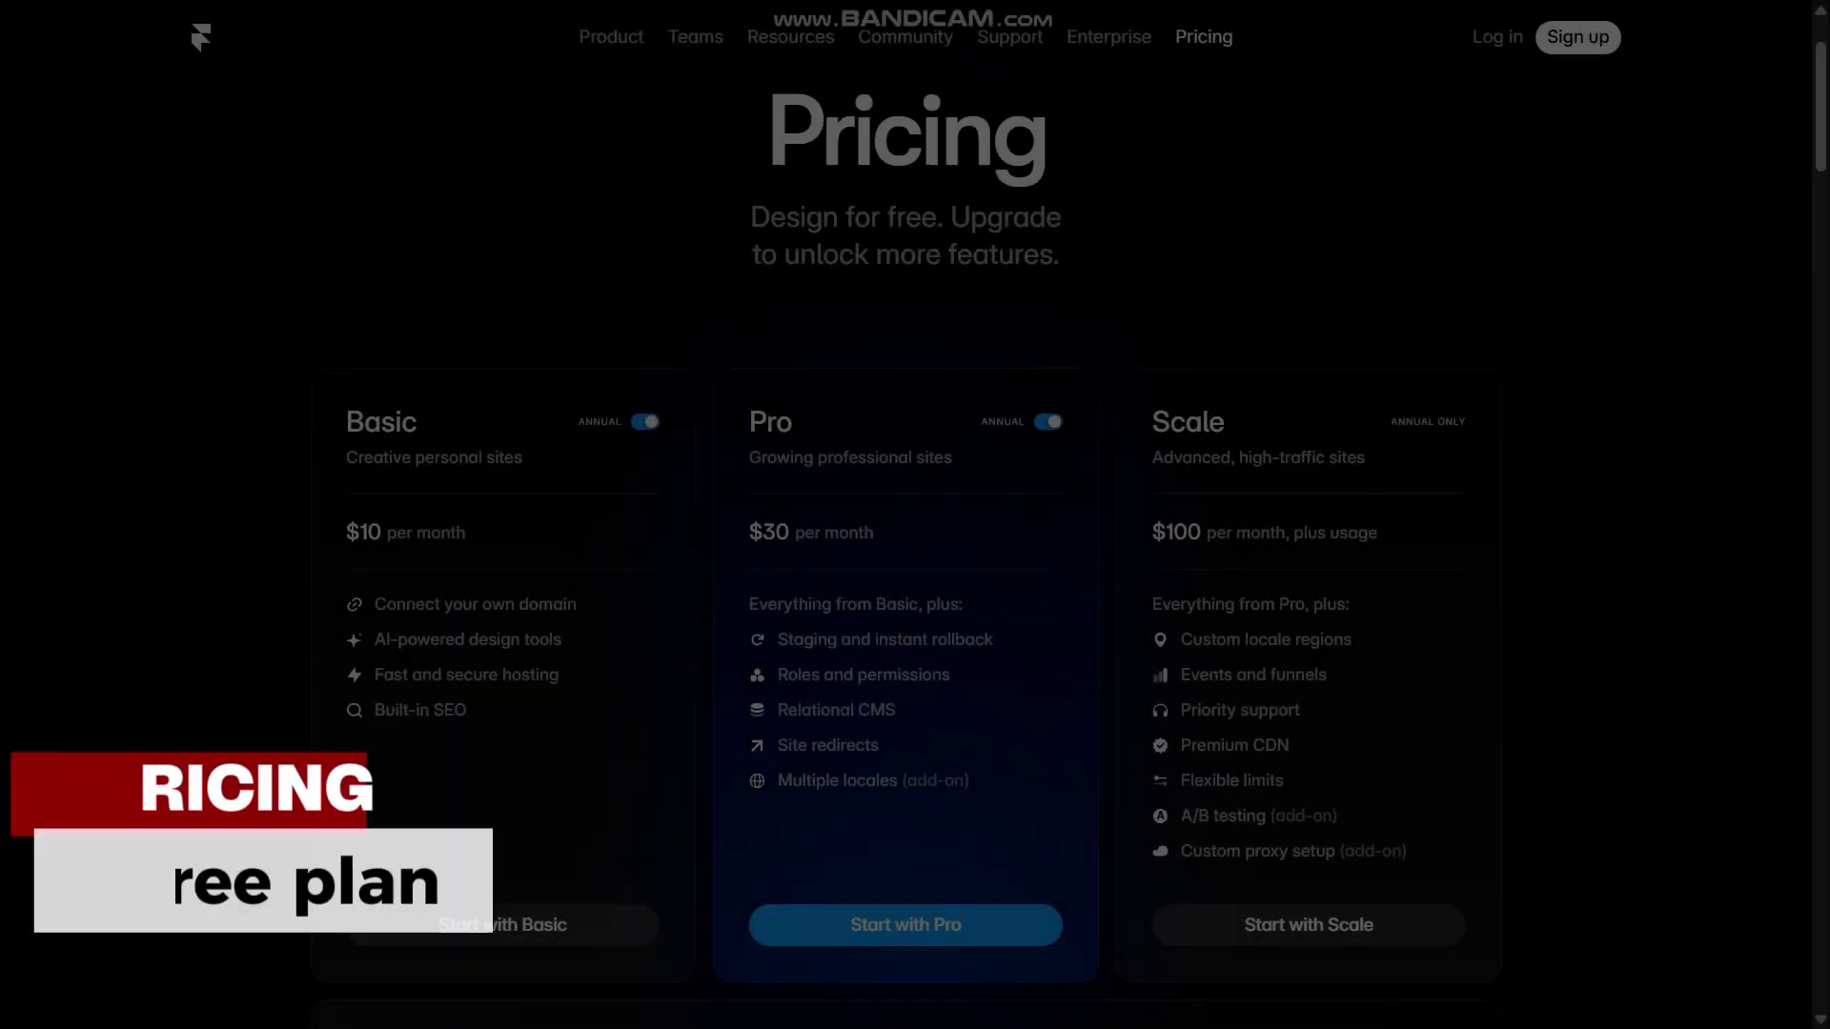
scroll(915, 515, down, 1)
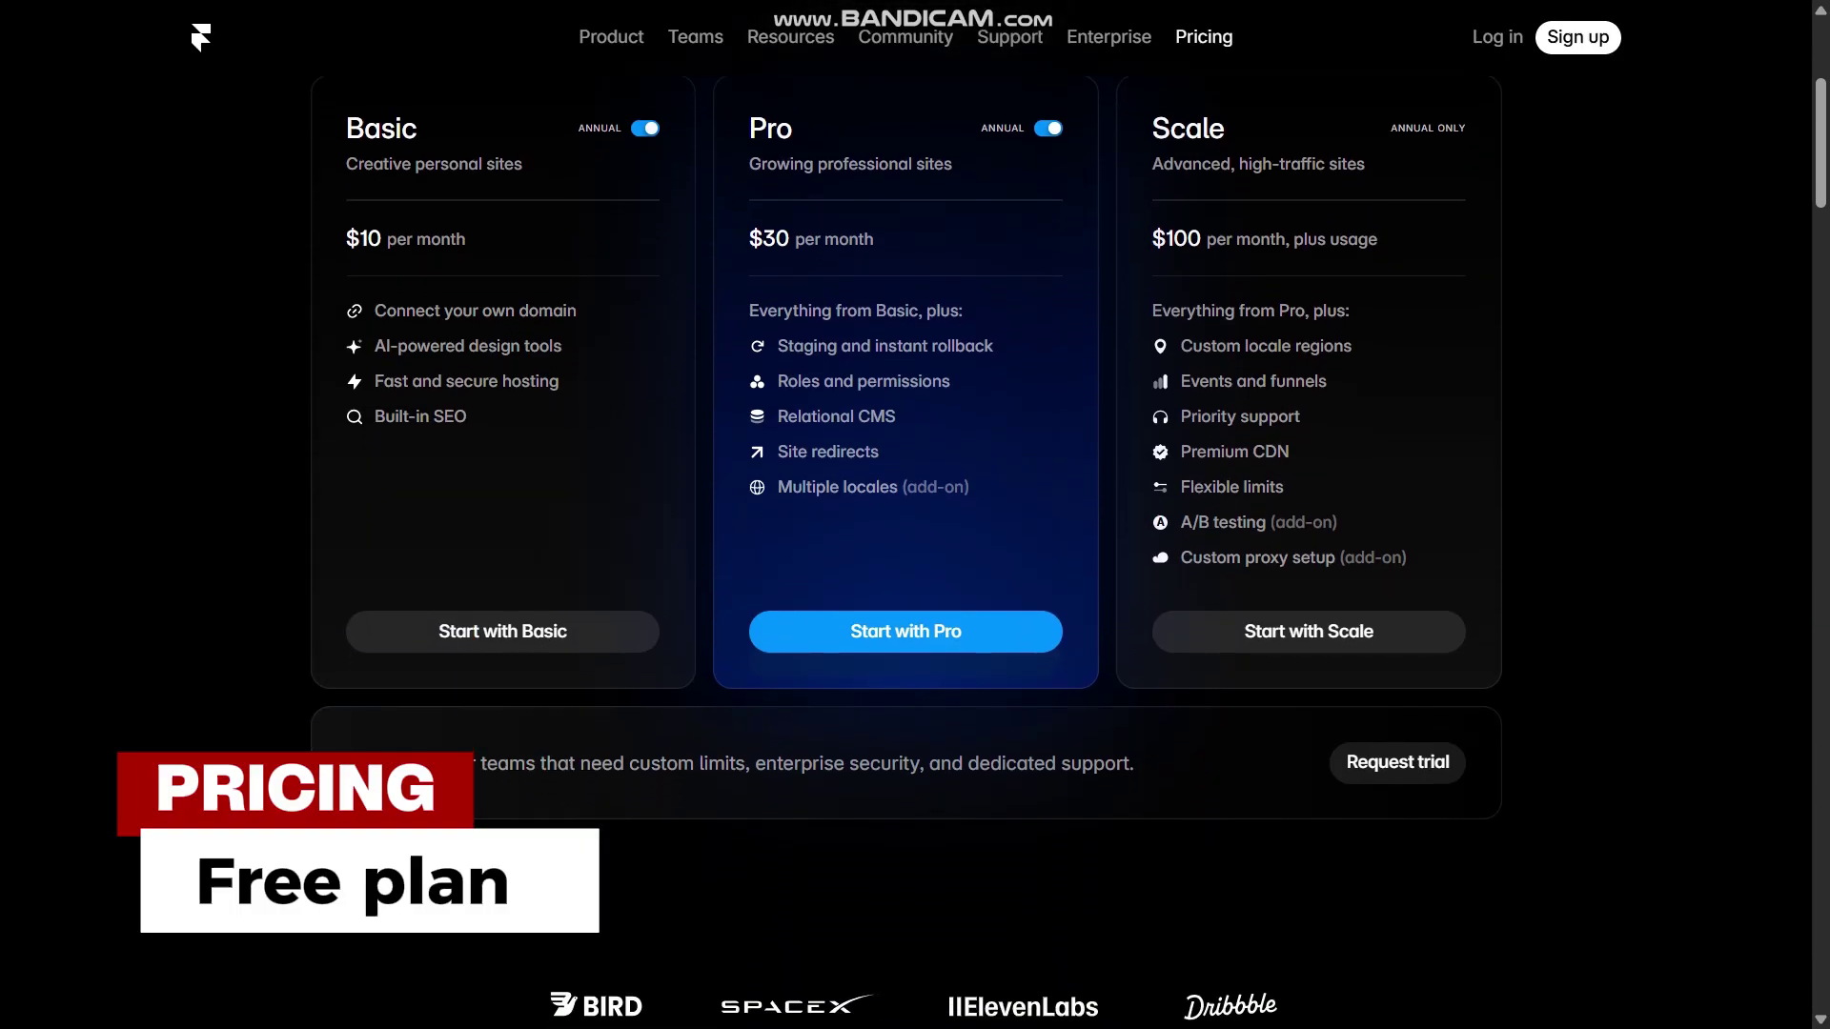
scroll(915, 515, down, 1)
scroll(916, 514, down, 1)
scroll(916, 515, down, 1)
scroll(915, 515, down, 1)
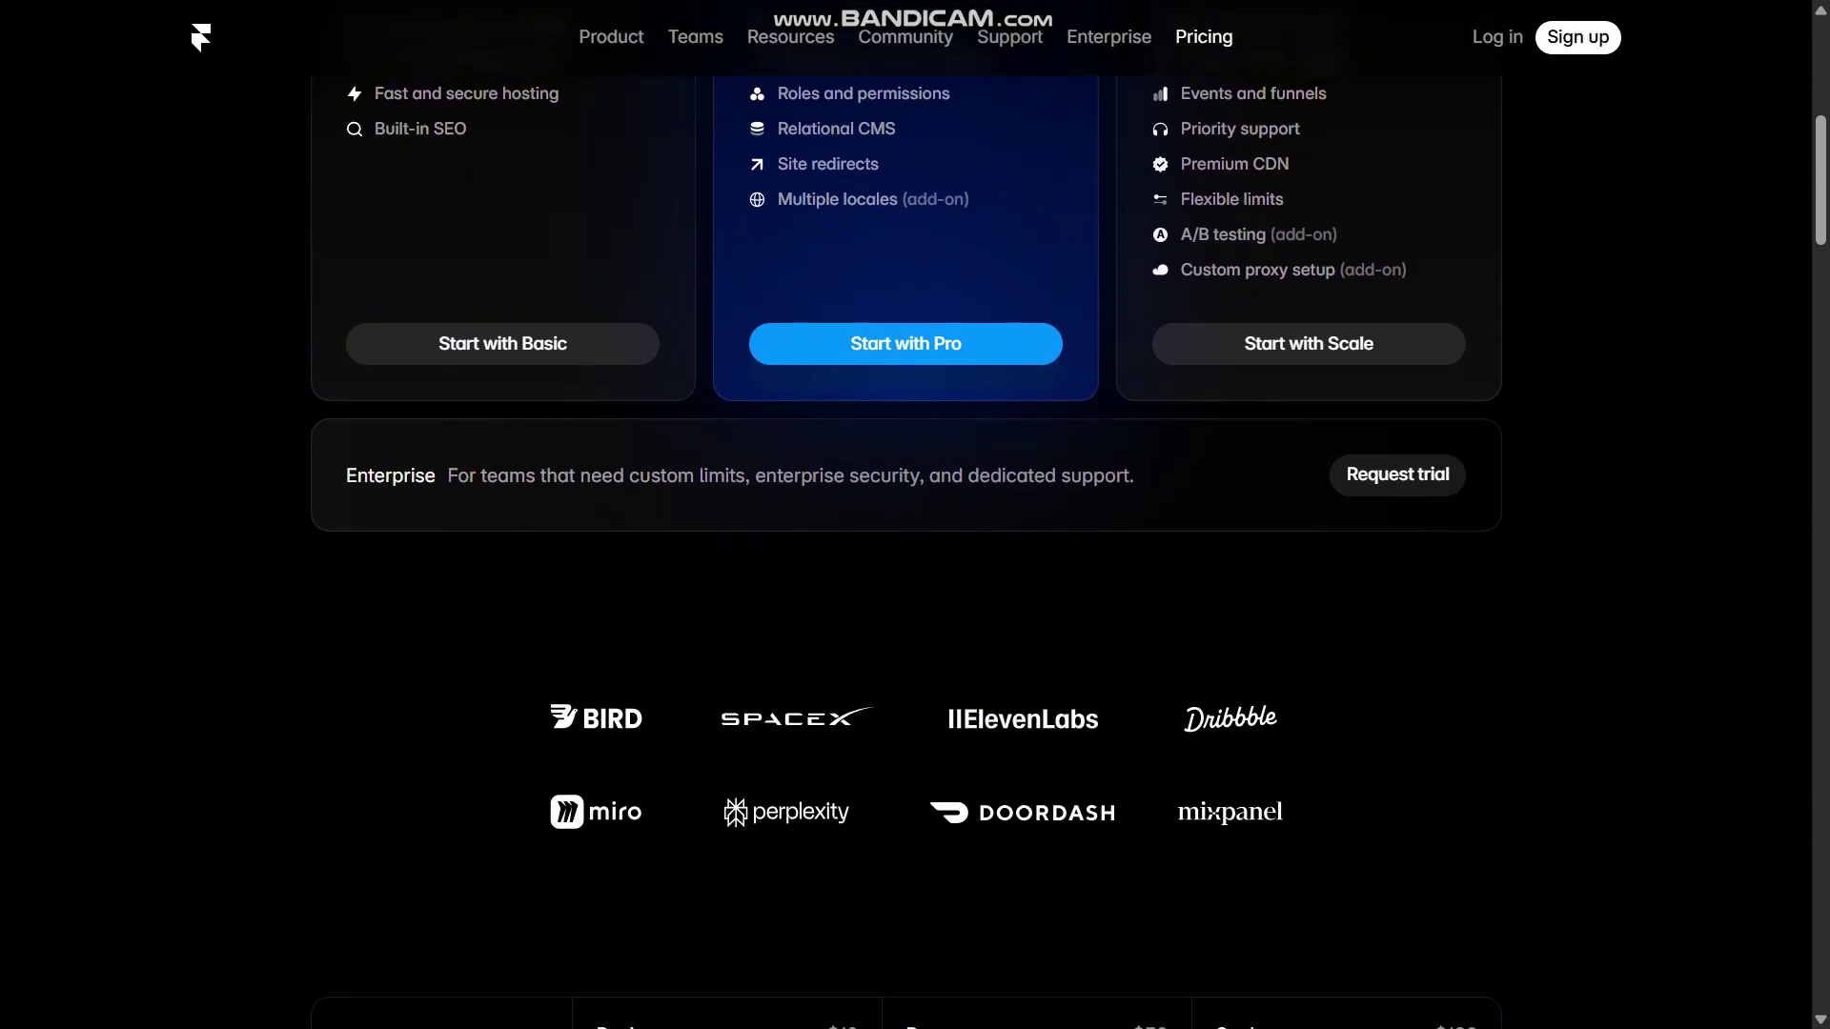
scroll(915, 515, down, 1)
scroll(915, 515, down, 1)
scroll(915, 515, down, 1)
scroll(916, 515, down, 1)
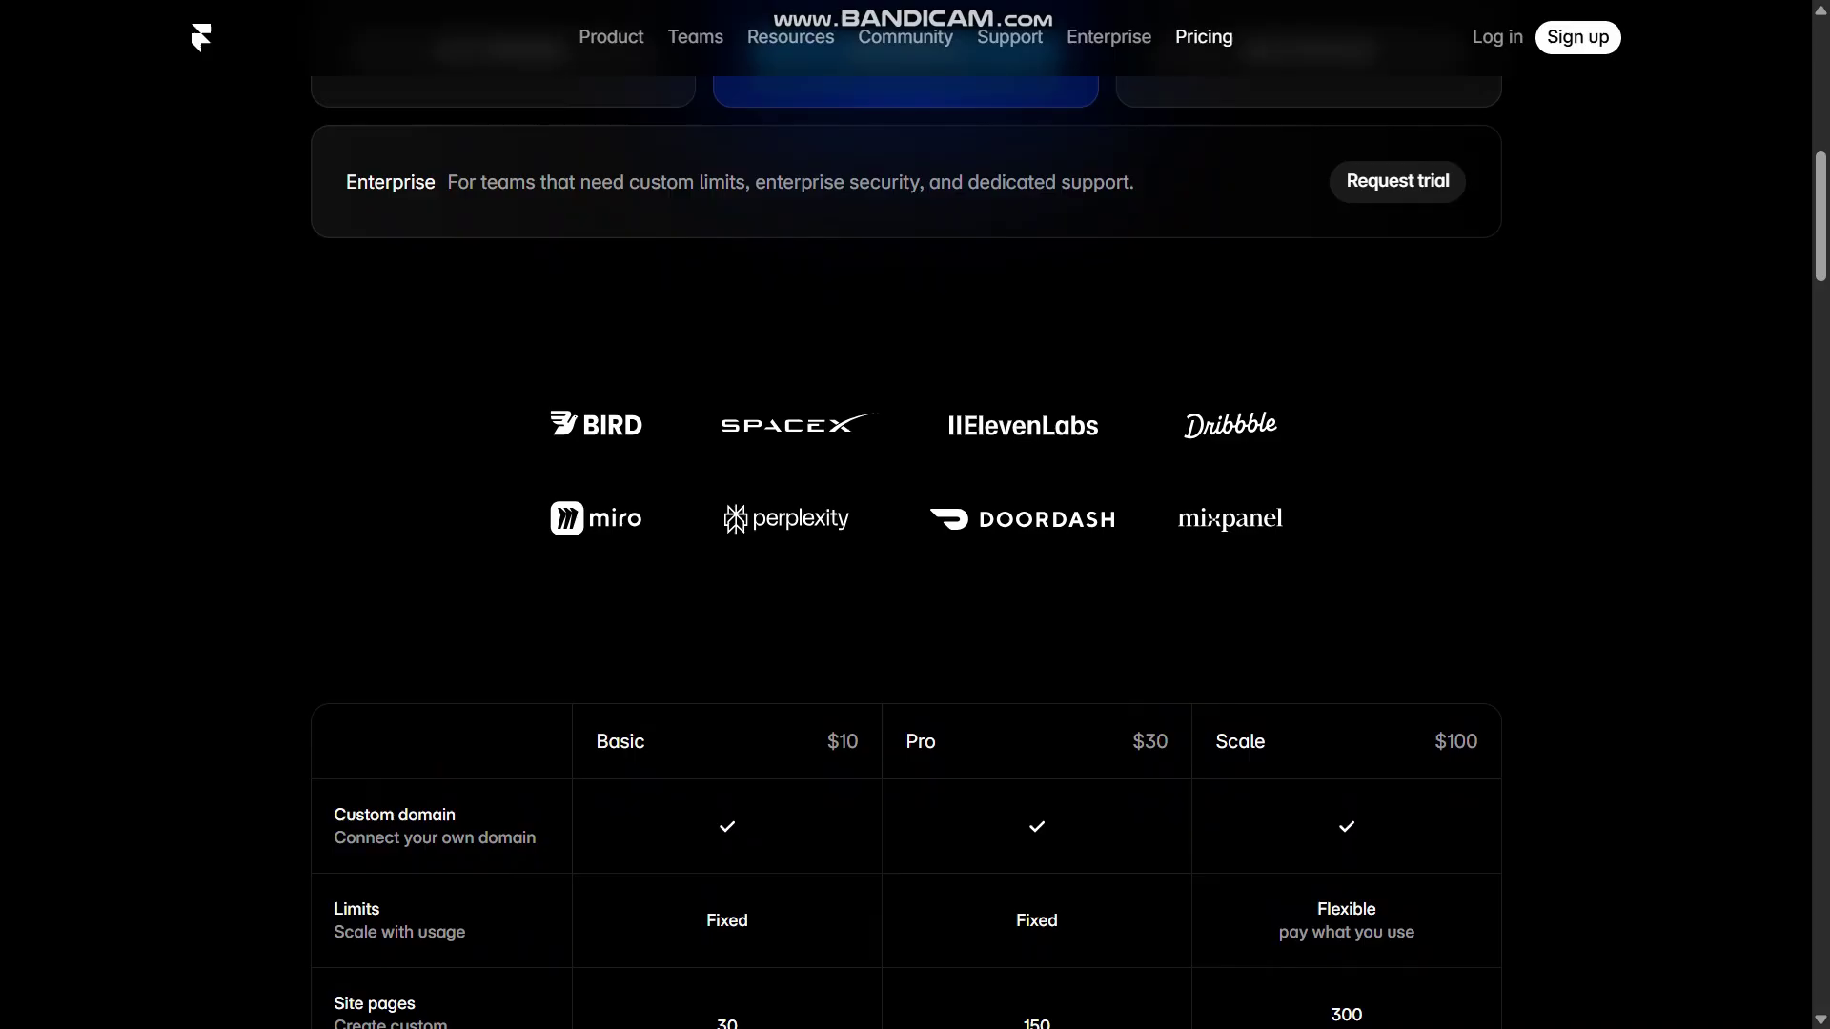
scroll(916, 515, down, 1)
scroll(915, 516, down, 1)
scroll(915, 514, down, 1)
scroll(915, 516, down, 1)
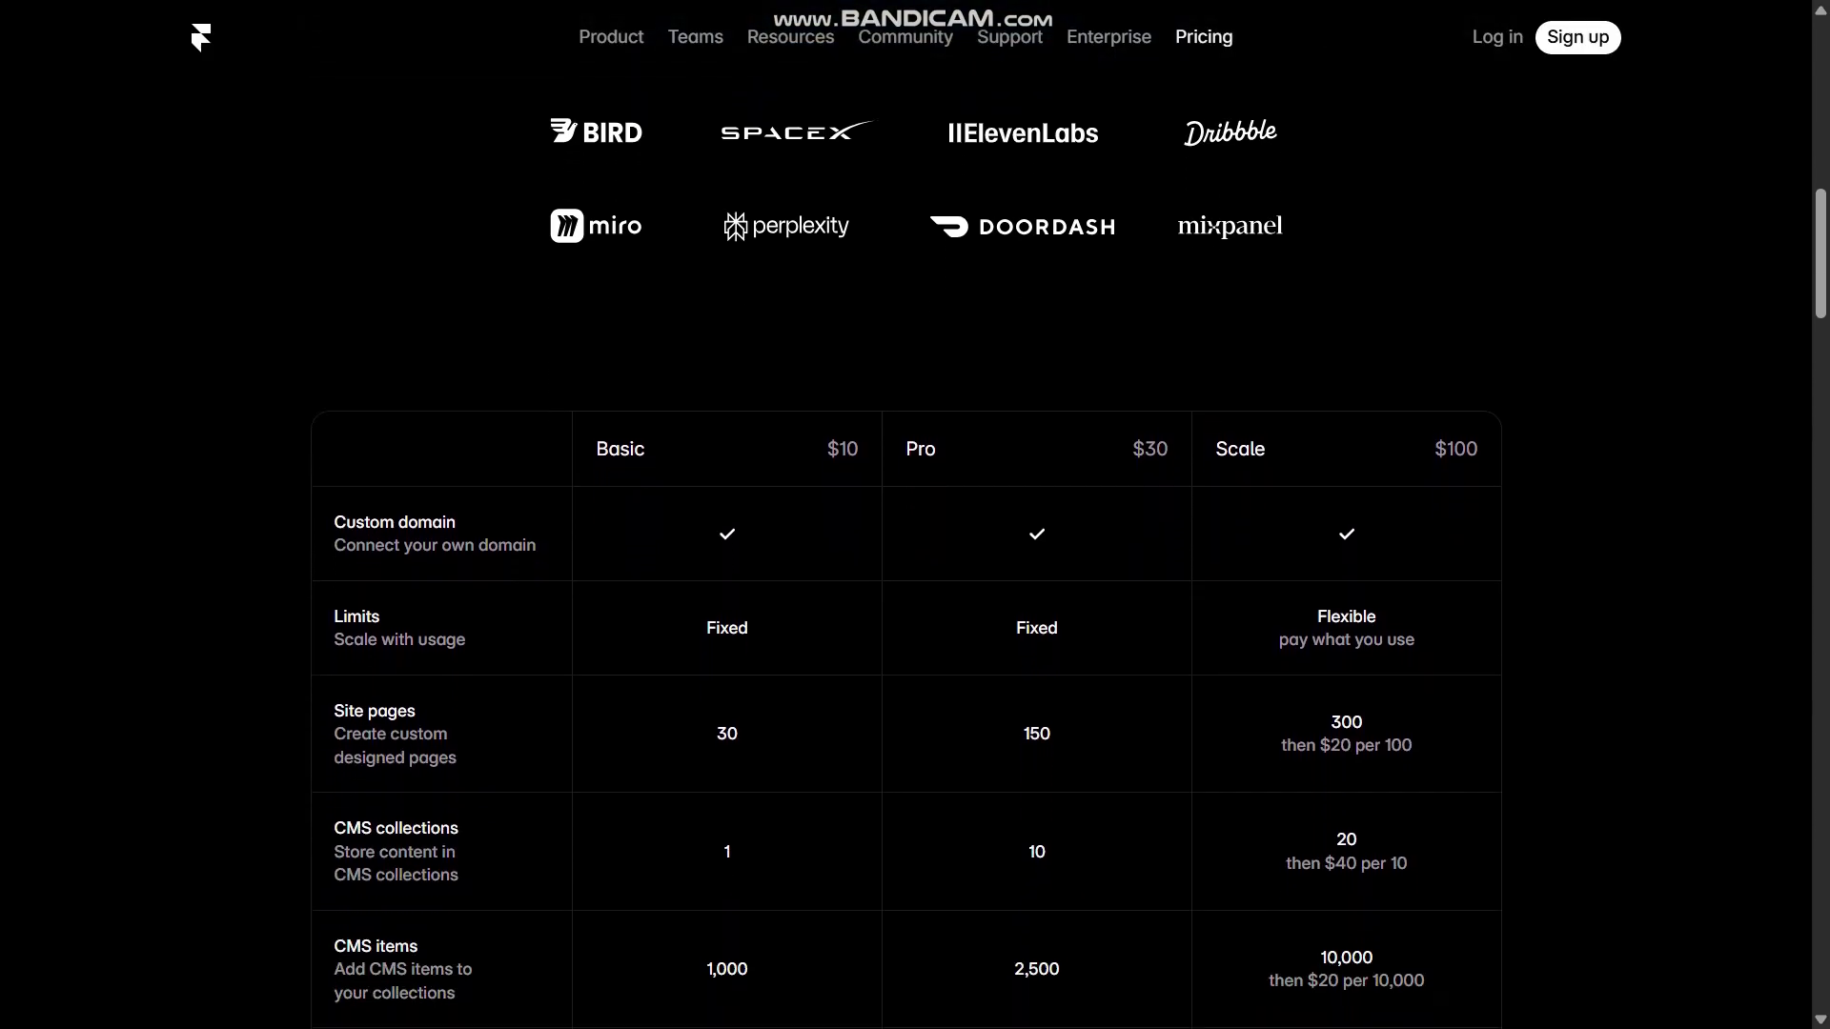
scroll(915, 515, down, 1)
scroll(915, 515, down, 1)
scroll(915, 514, down, 1)
scroll(916, 515, down, 1)
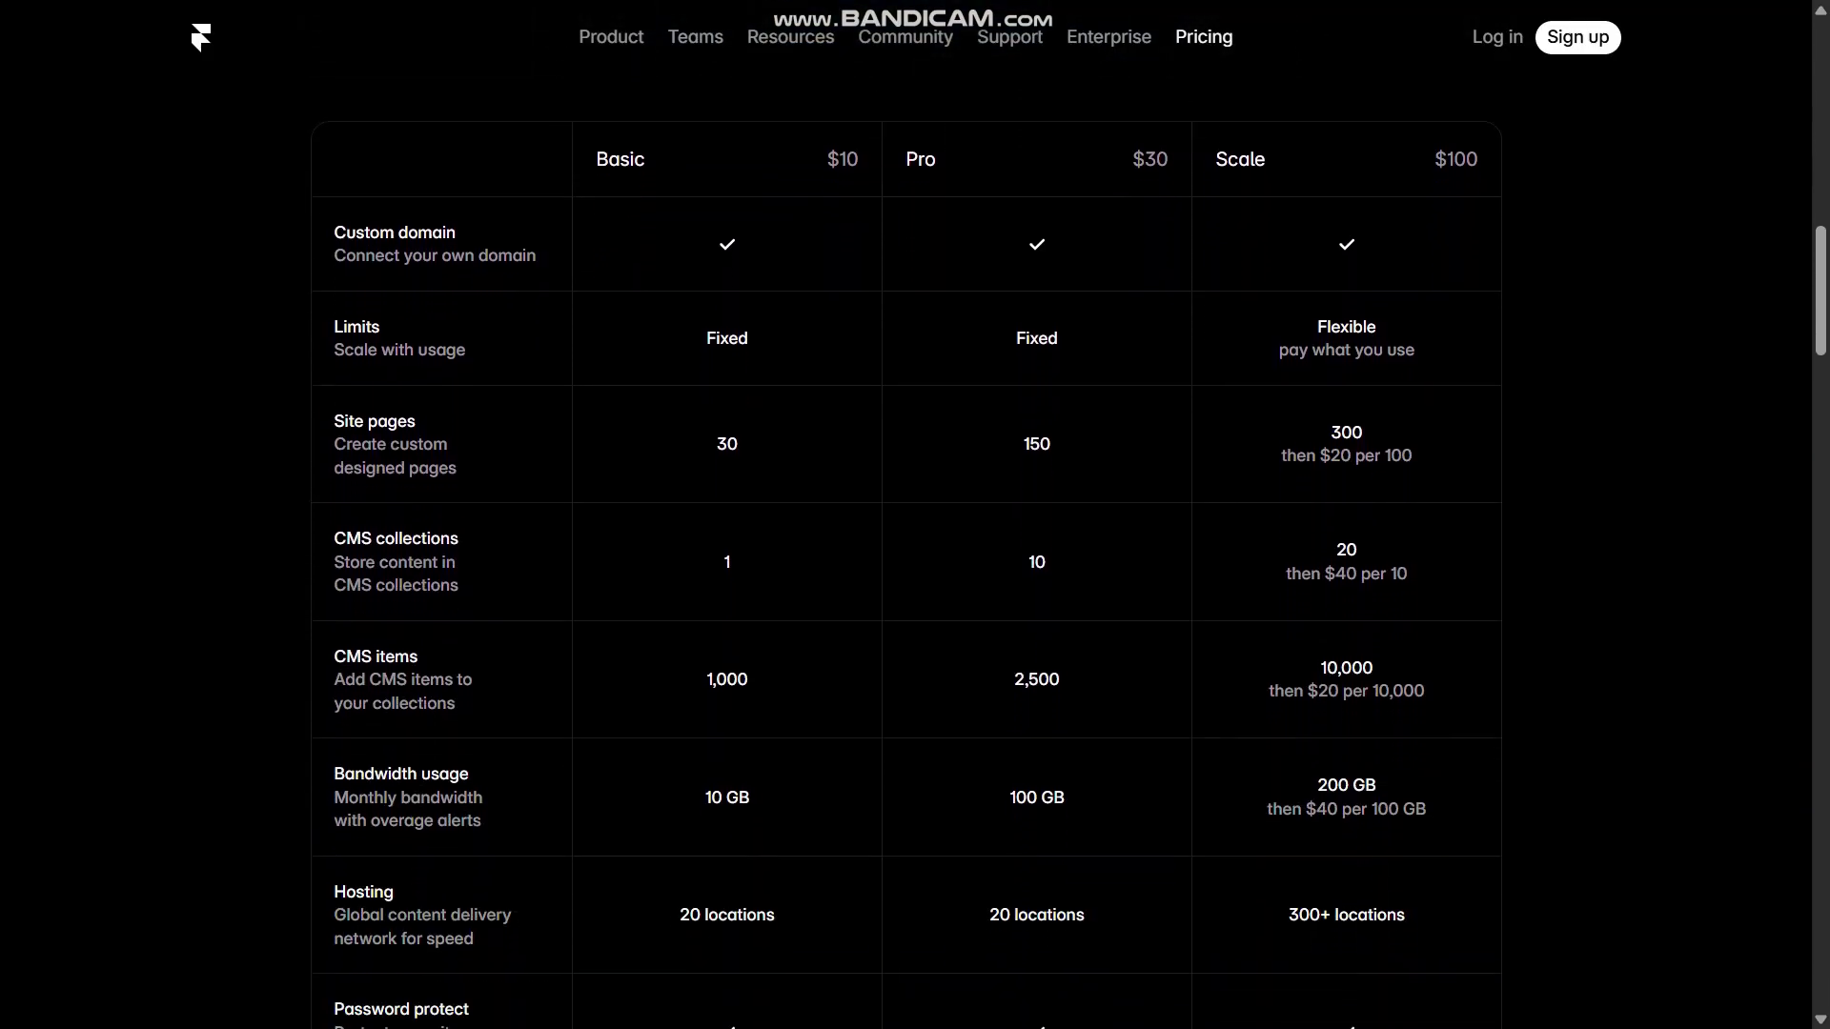
scroll(915, 515, down, 1)
scroll(916, 515, down, 1)
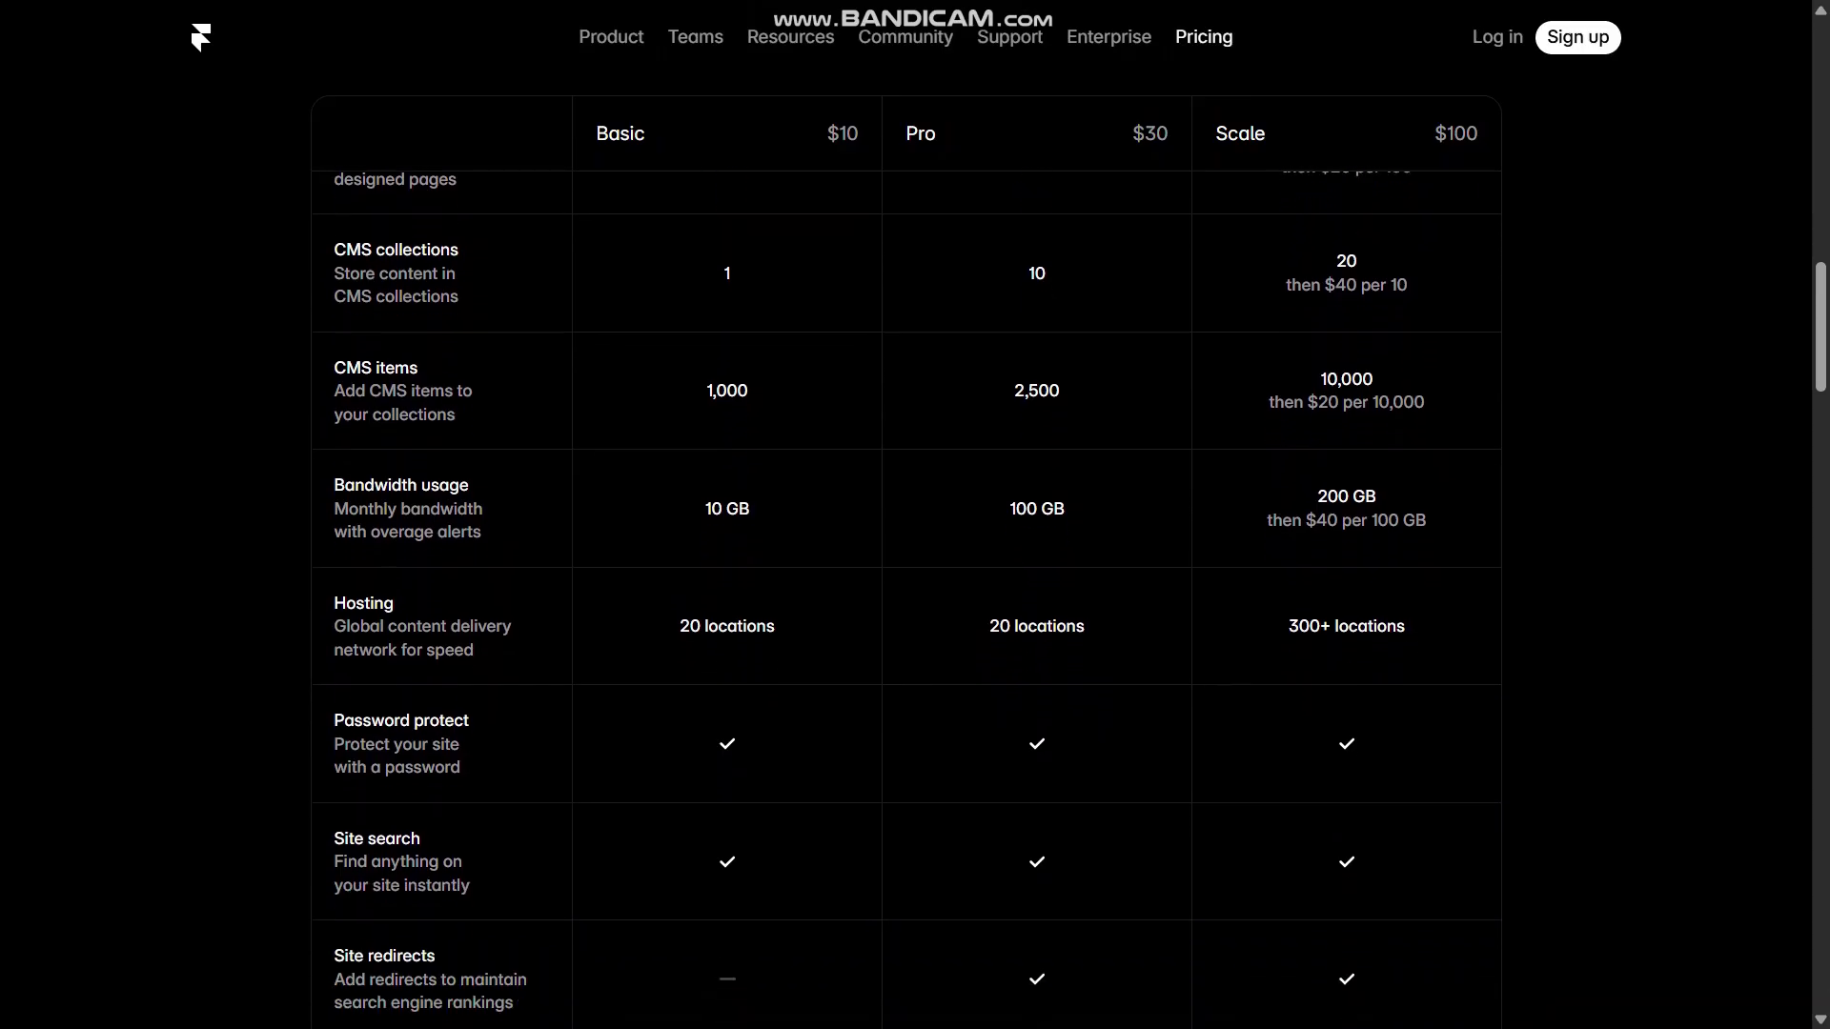
scroll(916, 514, down, 1)
scroll(915, 515, down, 1)
scroll(915, 515, down, 1)
scroll(916, 516, down, 1)
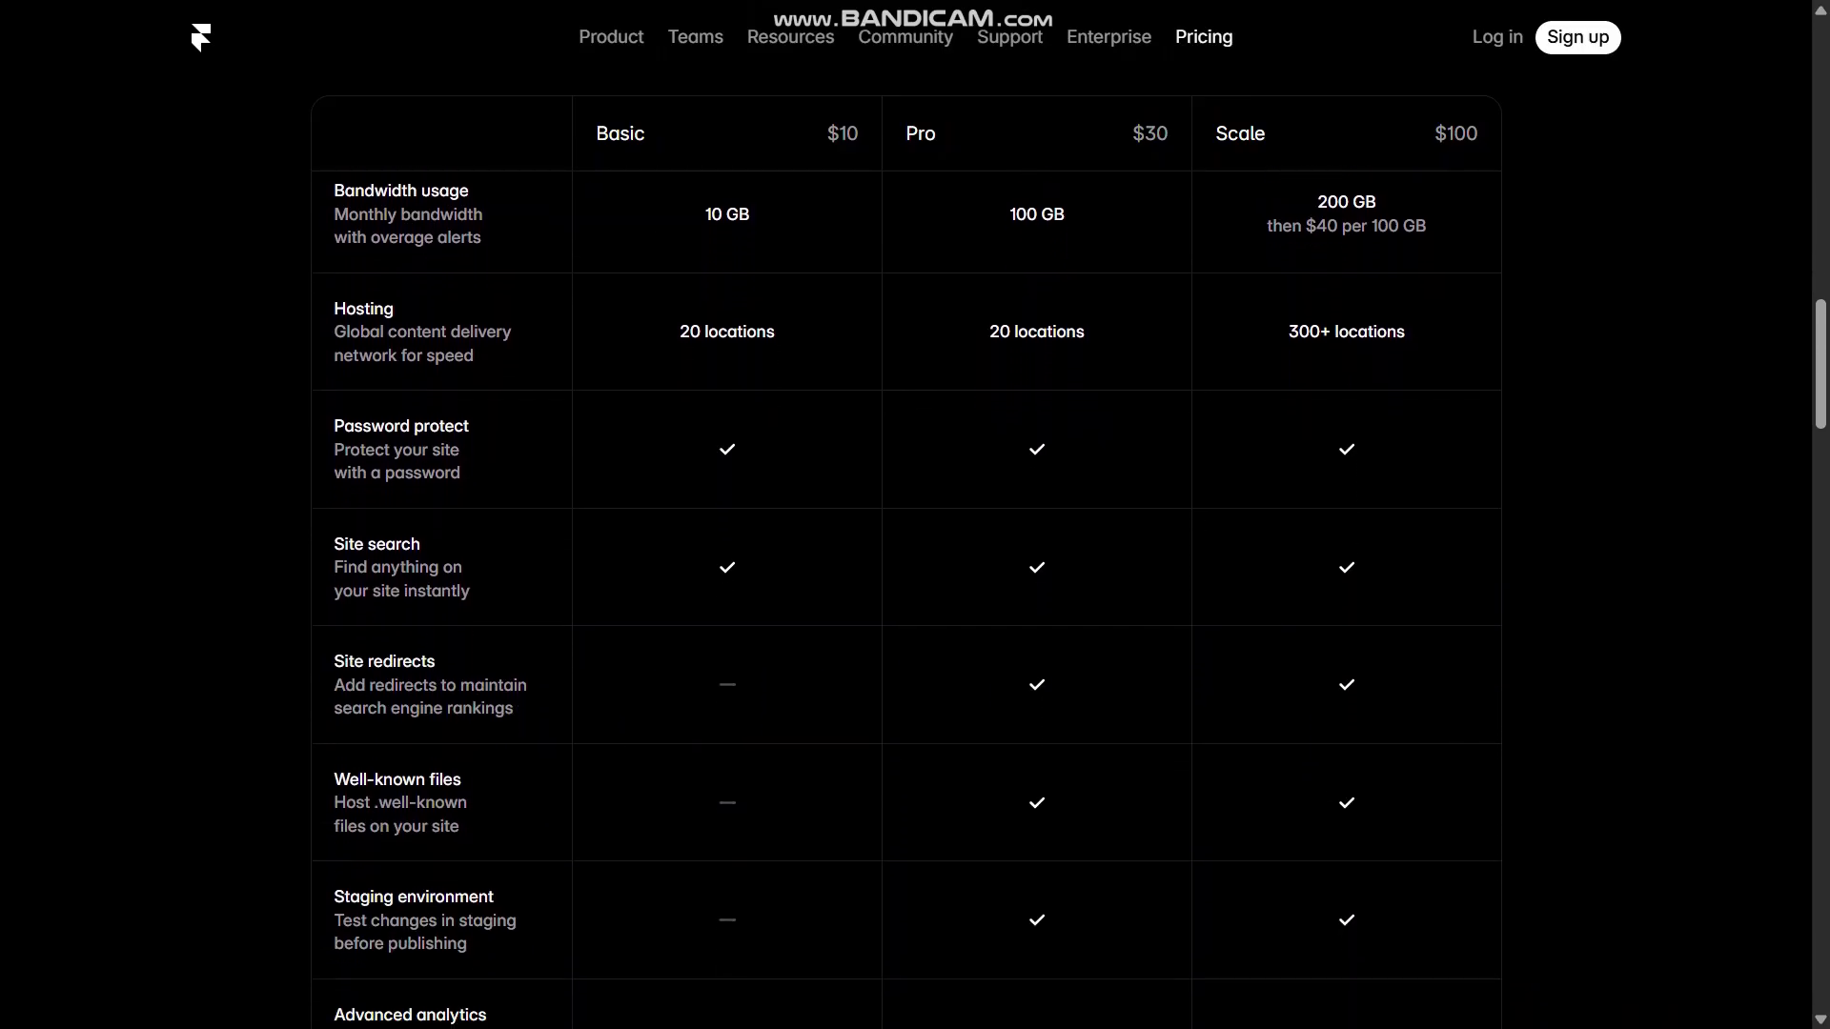
scroll(915, 515, down, 1)
scroll(915, 515, down, 1)
scroll(916, 516, down, 1)
scroll(915, 514, down, 1)
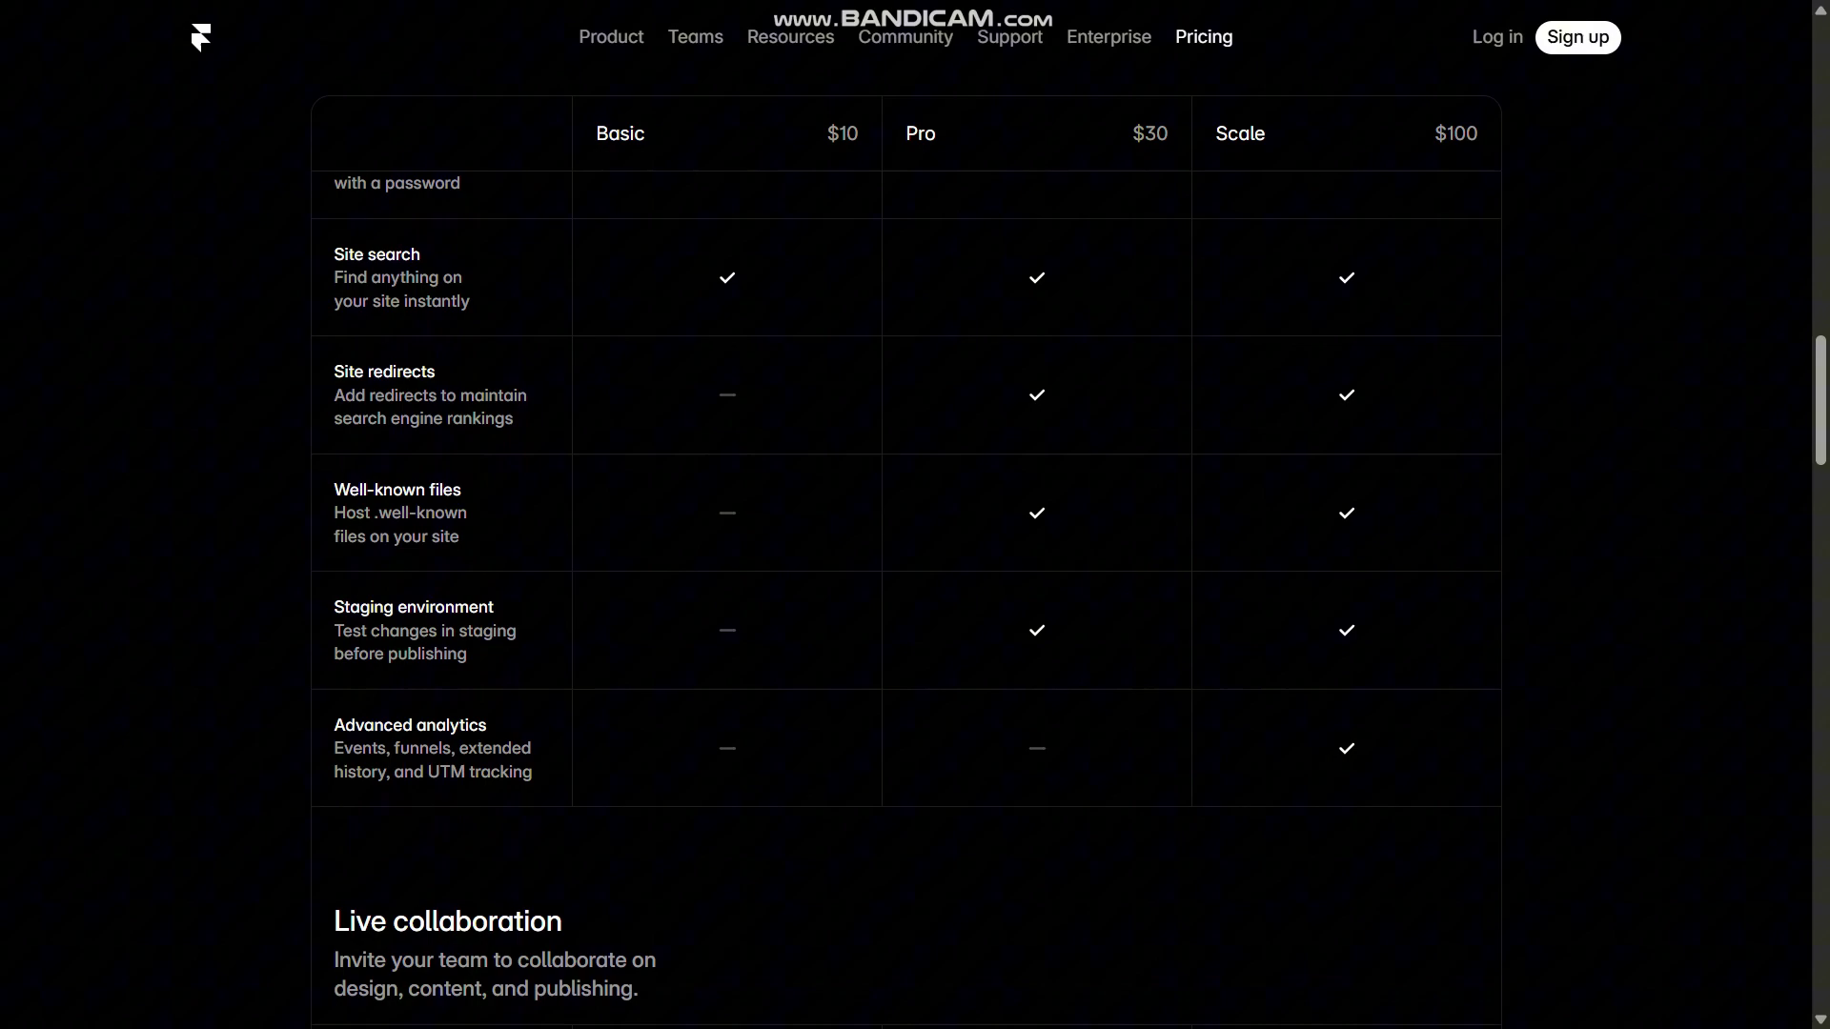
scroll(915, 515, down, 1)
scroll(916, 516, down, 1)
scroll(916, 514, down, 1)
scroll(915, 515, down, 1)
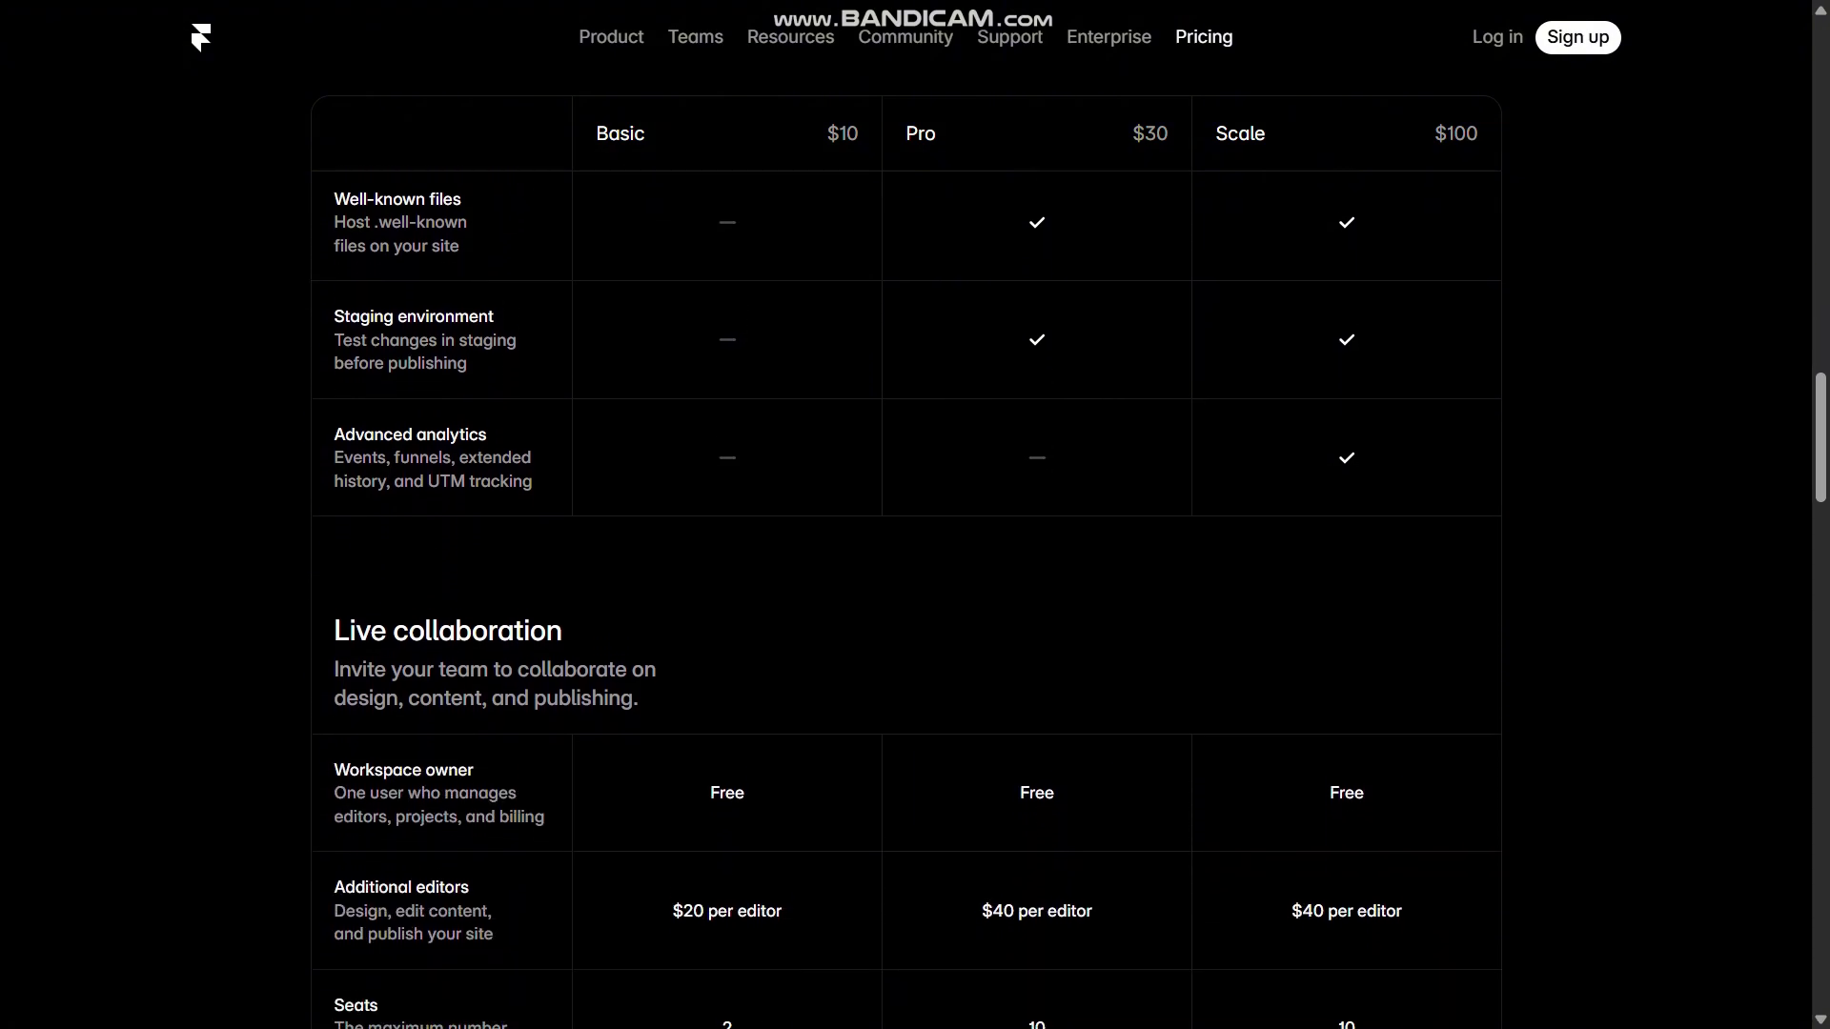
scroll(915, 514, down, 1)
scroll(915, 515, down, 1)
scroll(915, 515, down, 1)
scroll(915, 515, down, 1)
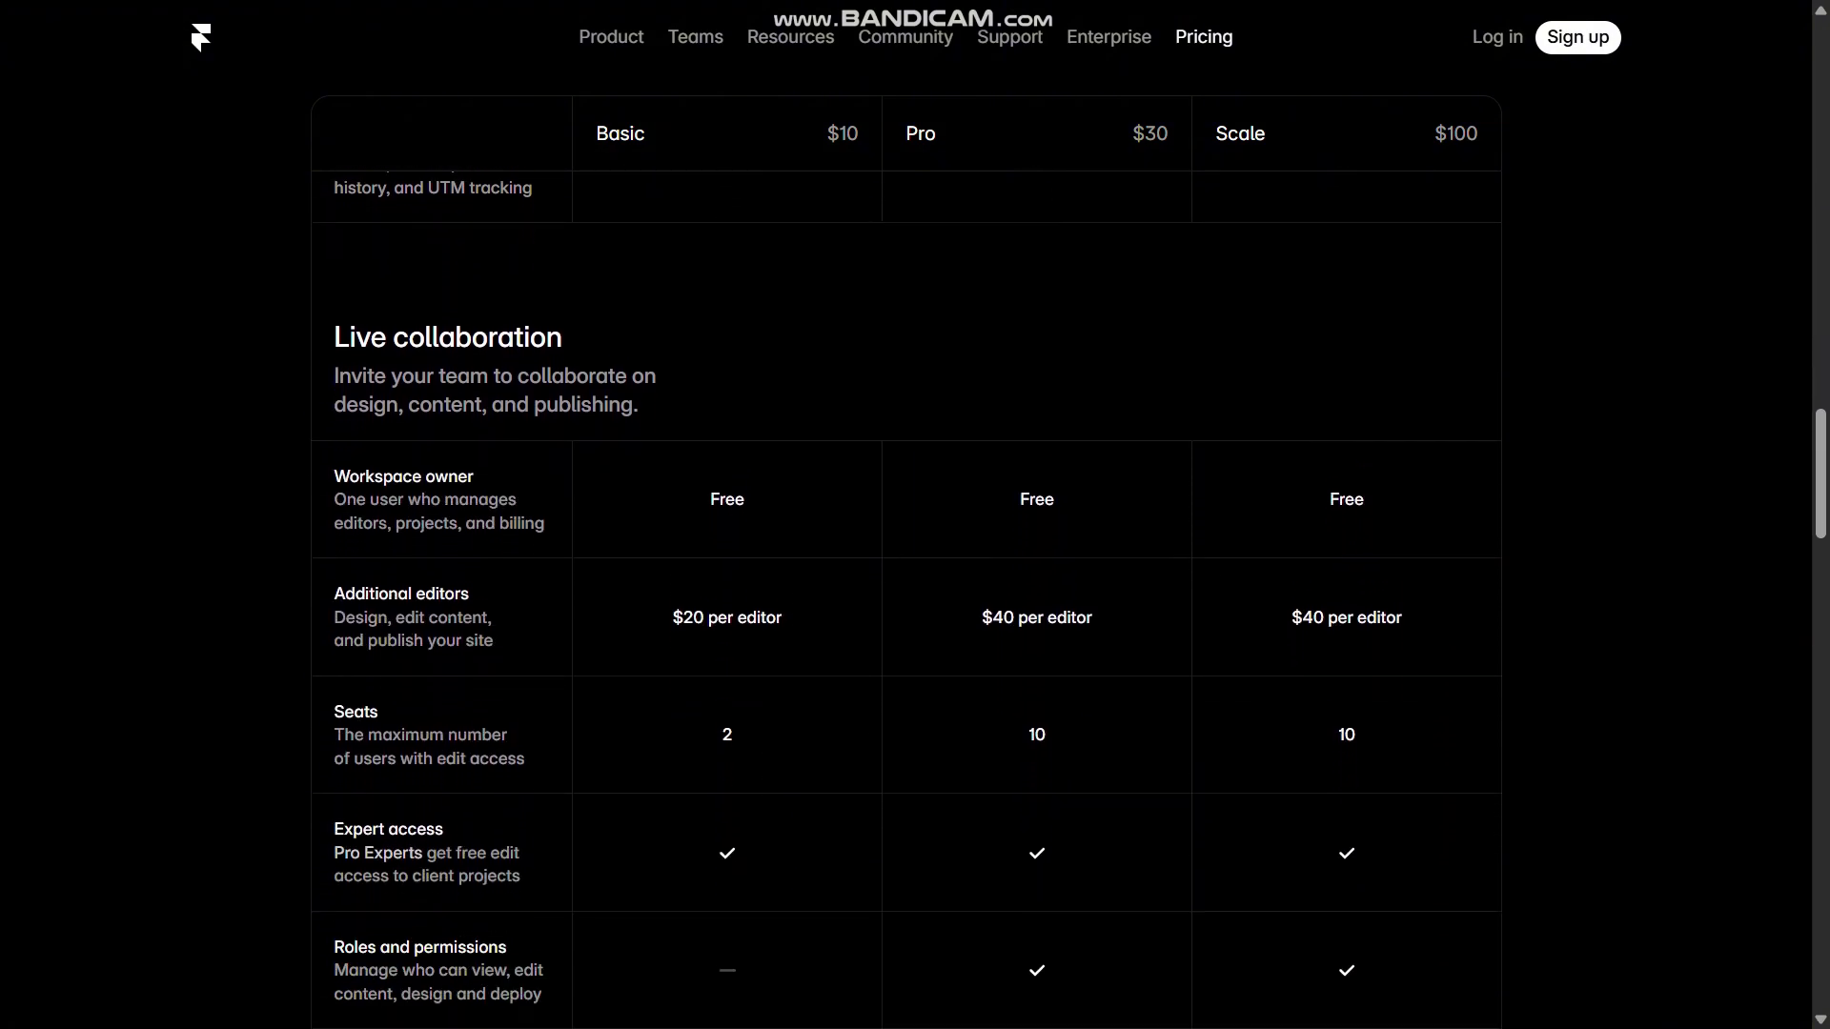
scroll(916, 516, down, 1)
scroll(915, 515, down, 1)
scroll(916, 515, down, 1)
scroll(915, 514, down, 1)
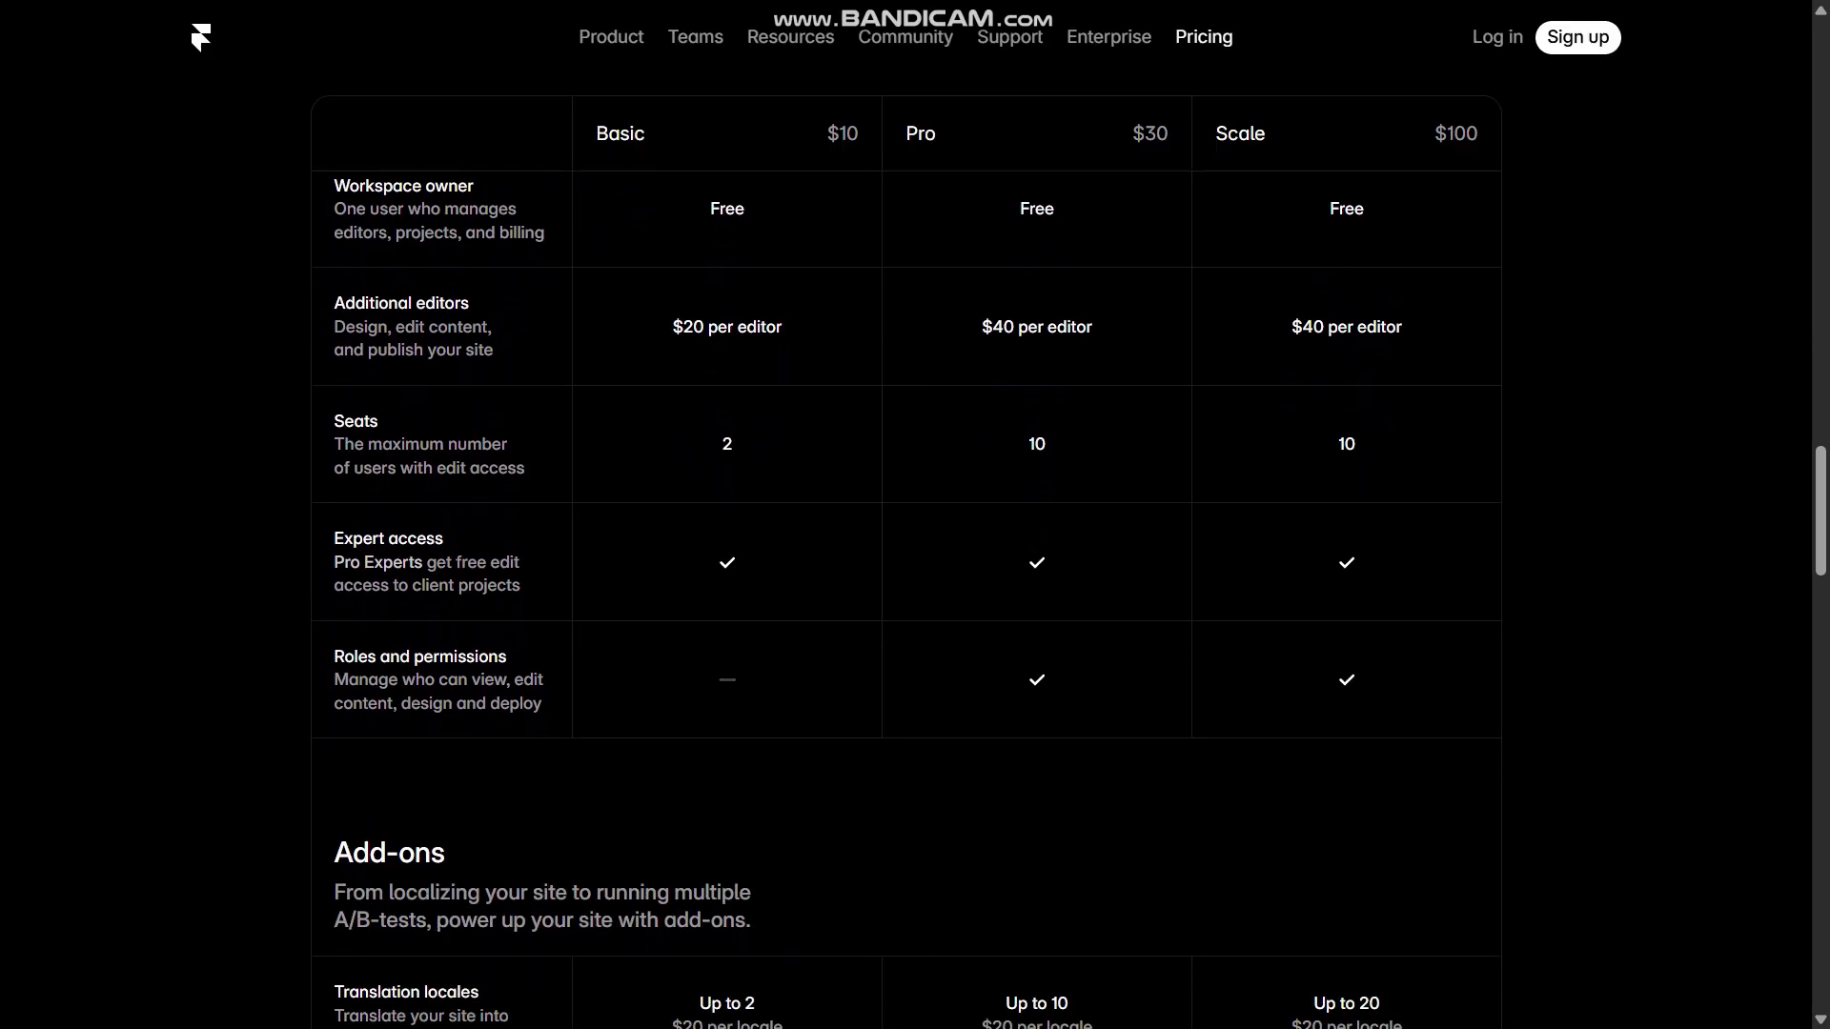
scroll(916, 515, down, 1)
scroll(915, 515, down, 1)
scroll(915, 515, down, 1)
scroll(915, 515, down, 1)
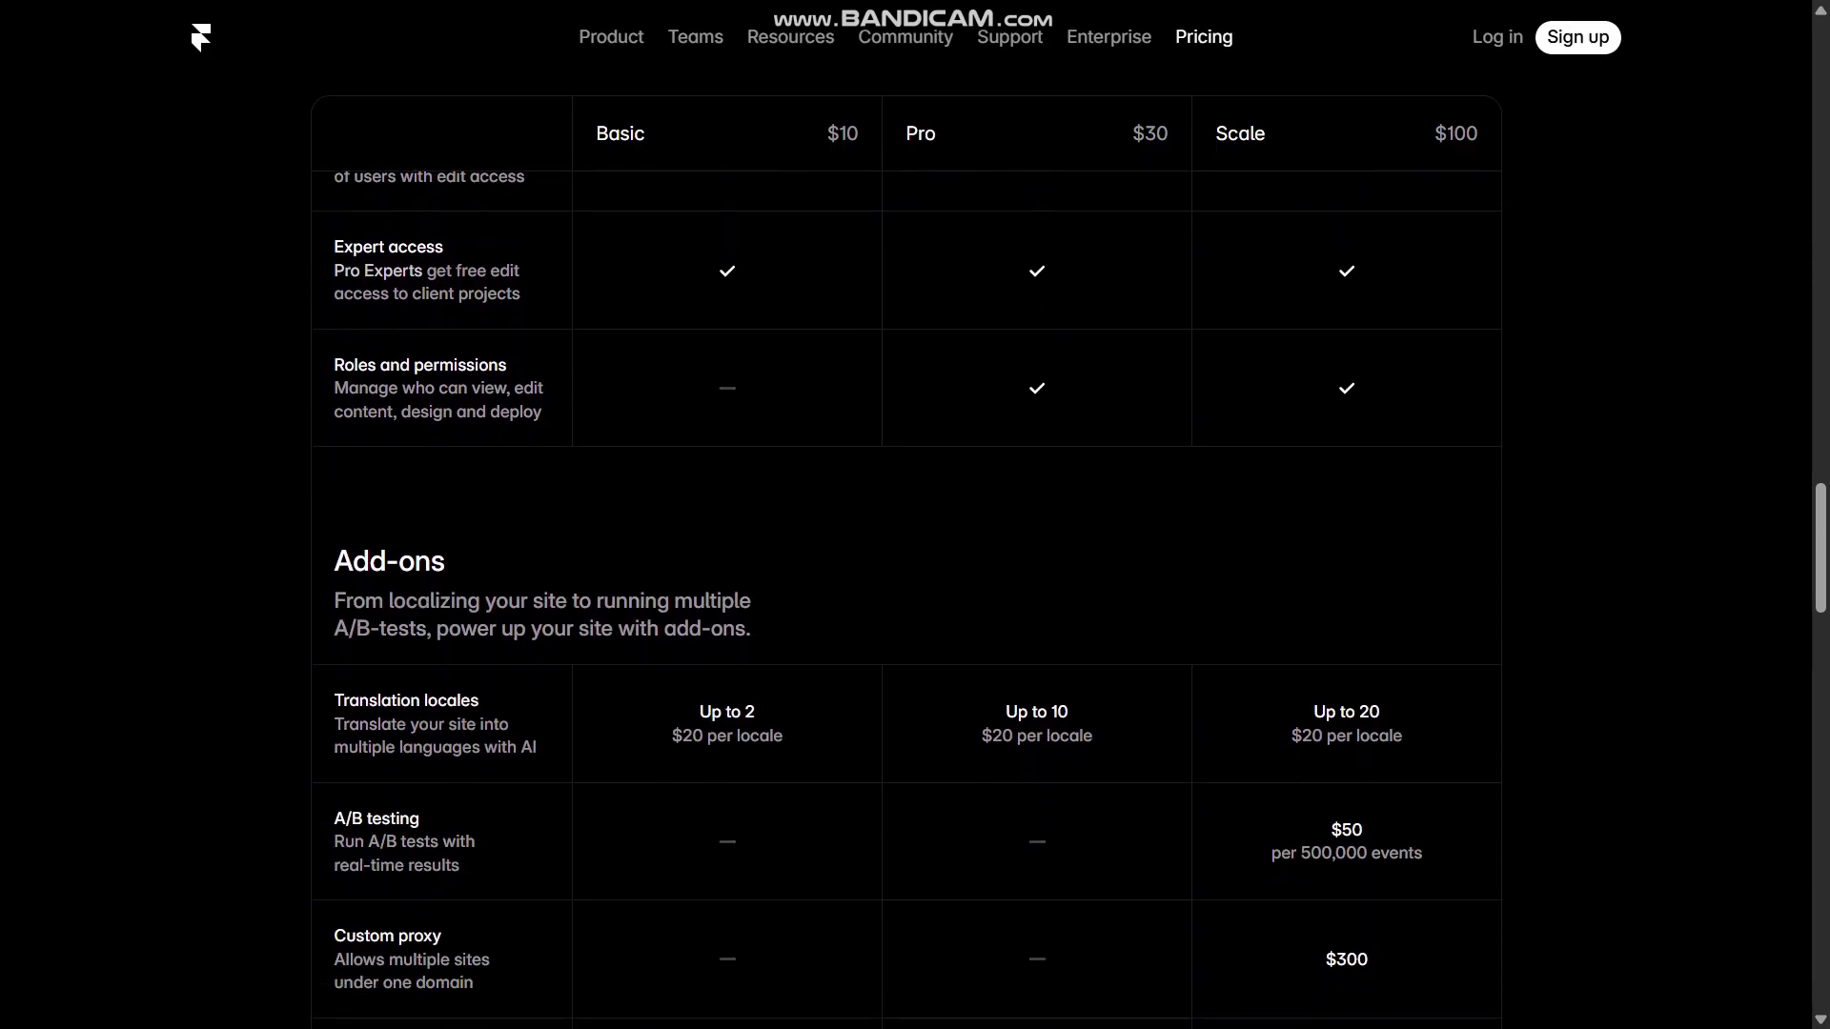
scroll(916, 515, down, 1)
scroll(916, 515, down, 1)
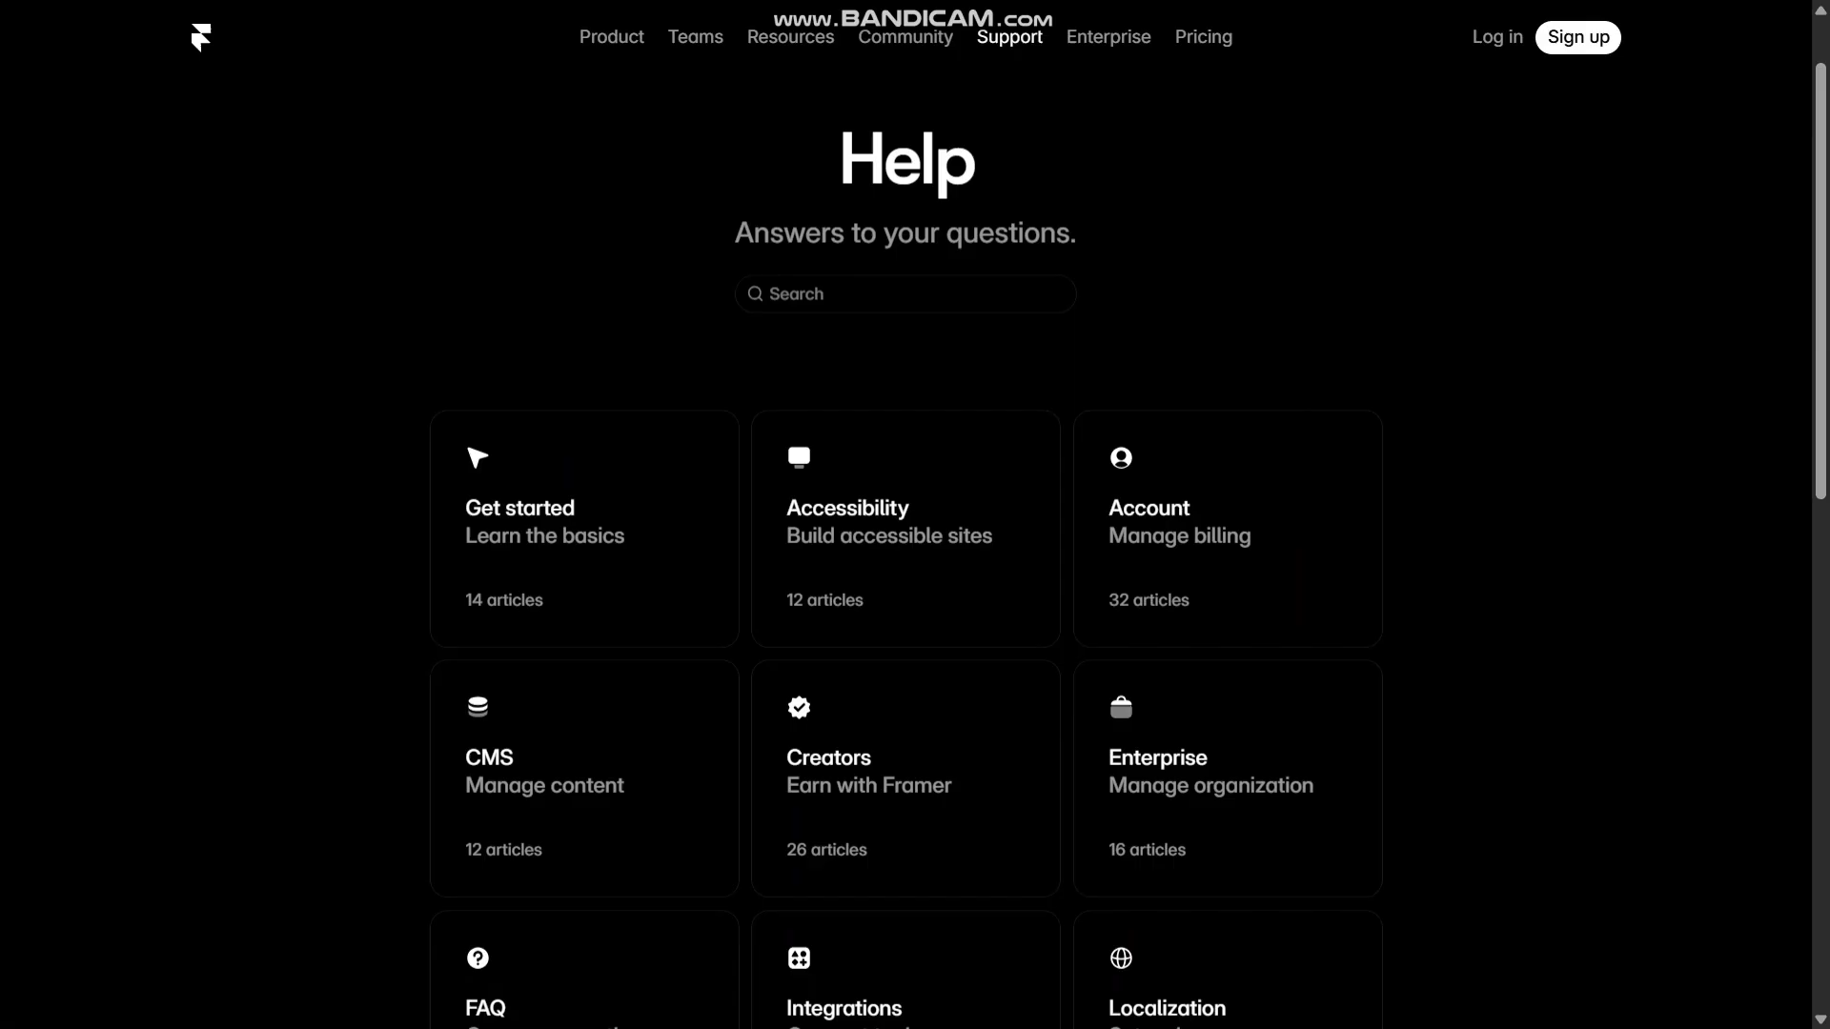
scroll(916, 515, down, 1)
scroll(915, 514, down, 1)
scroll(915, 515, down, 1)
scroll(916, 515, down, 1)
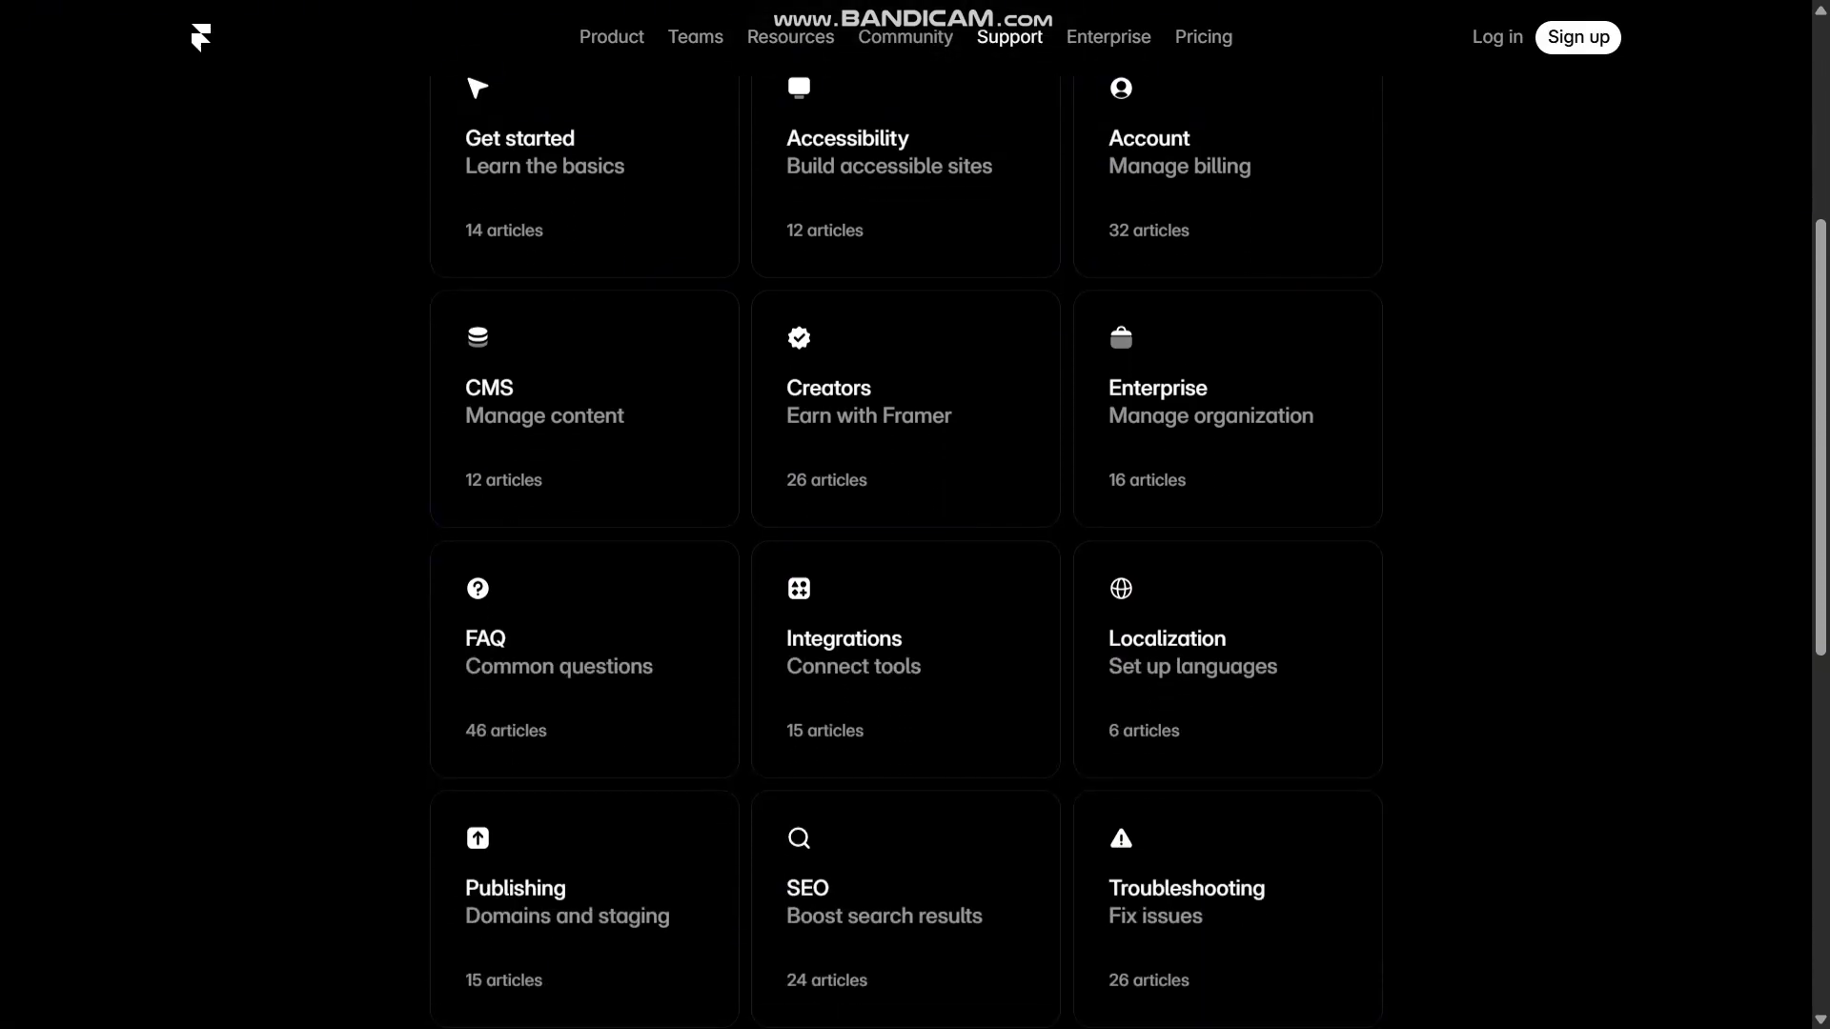
Step: Open the Integrations help category with Formspark, Hotjar and Mailchimp guides
click(844, 586)
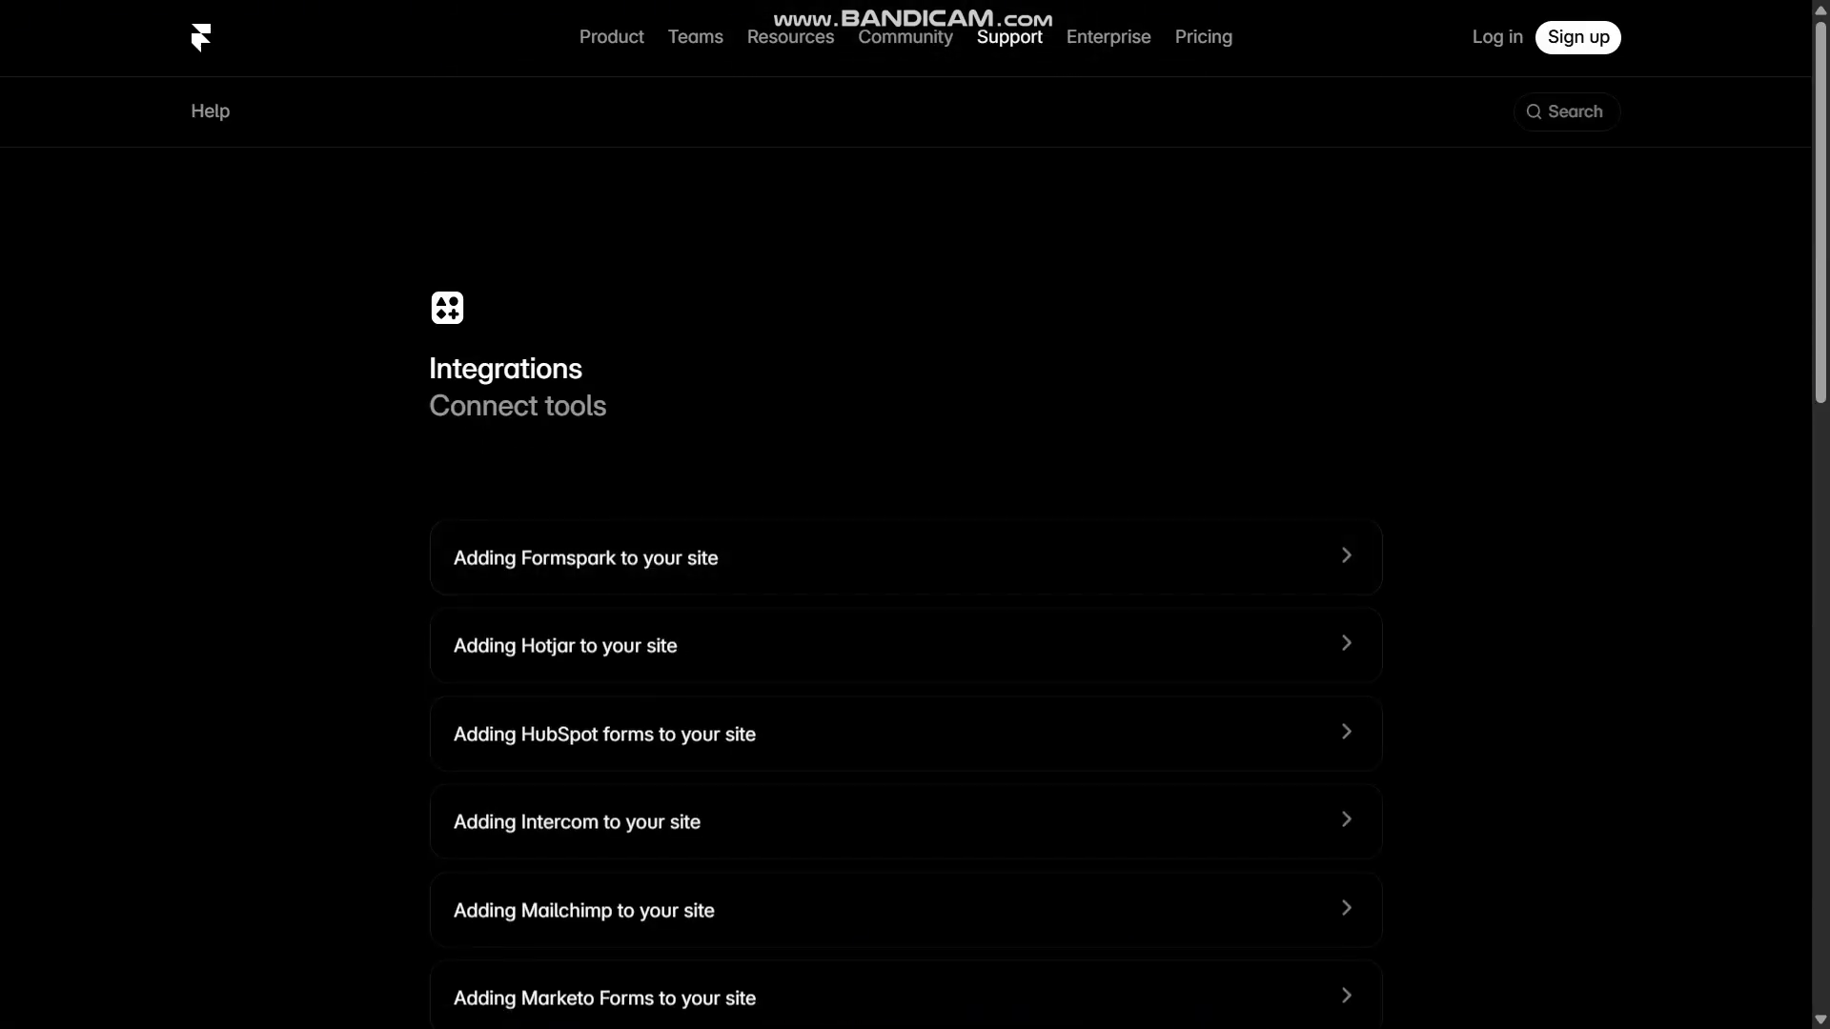
scroll(915, 572, down, 1)
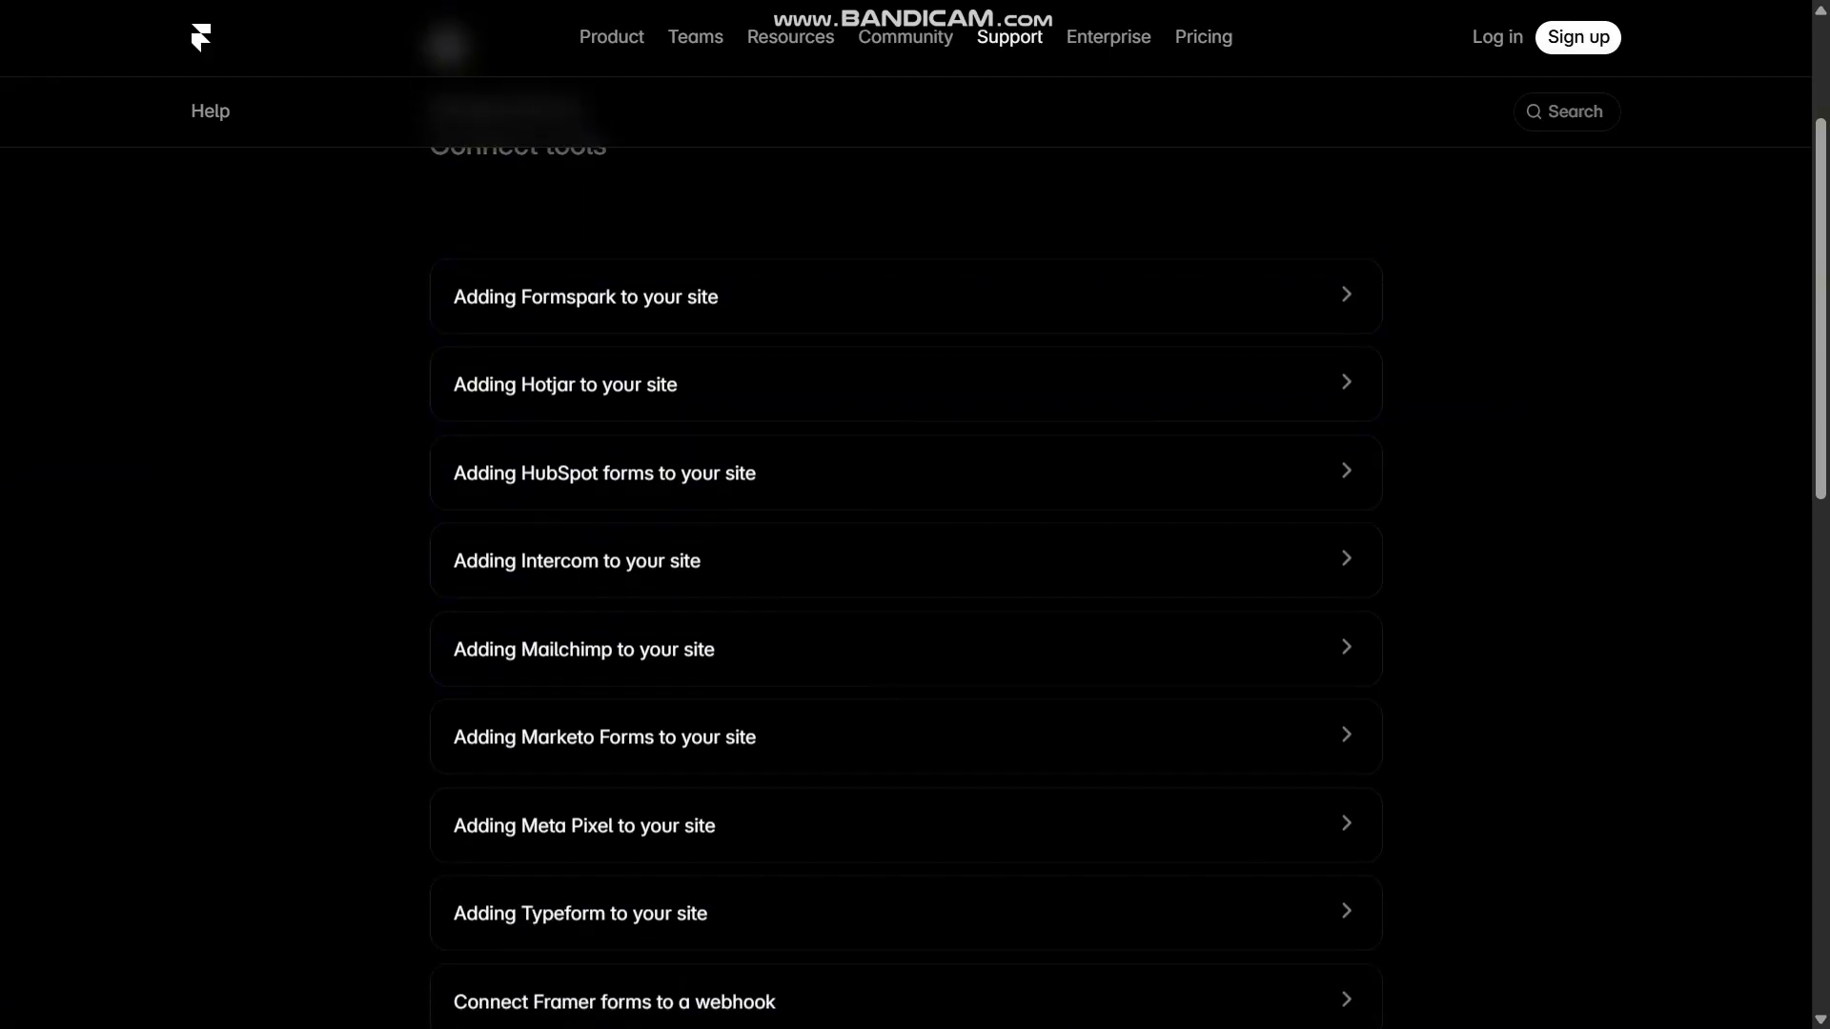
scroll(916, 573, down, 1)
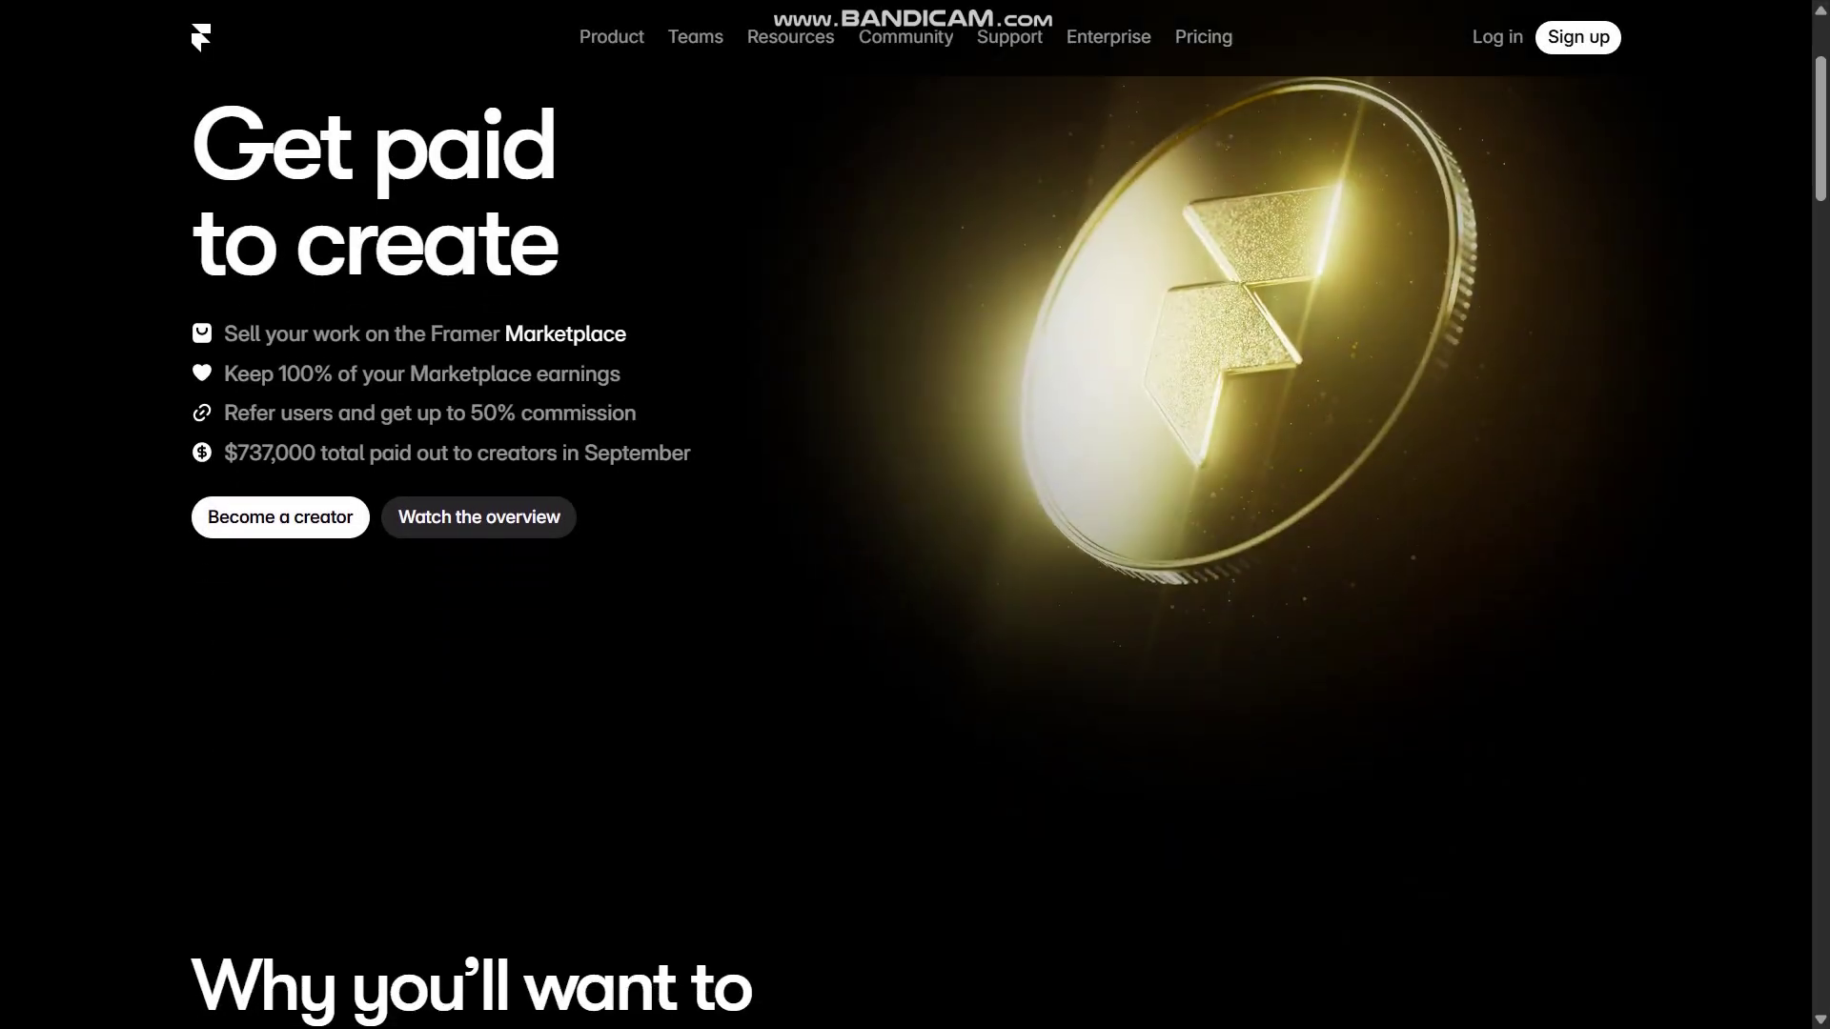
scroll(915, 514, down, 1)
scroll(915, 516, down, 1)
scroll(916, 514, down, 1)
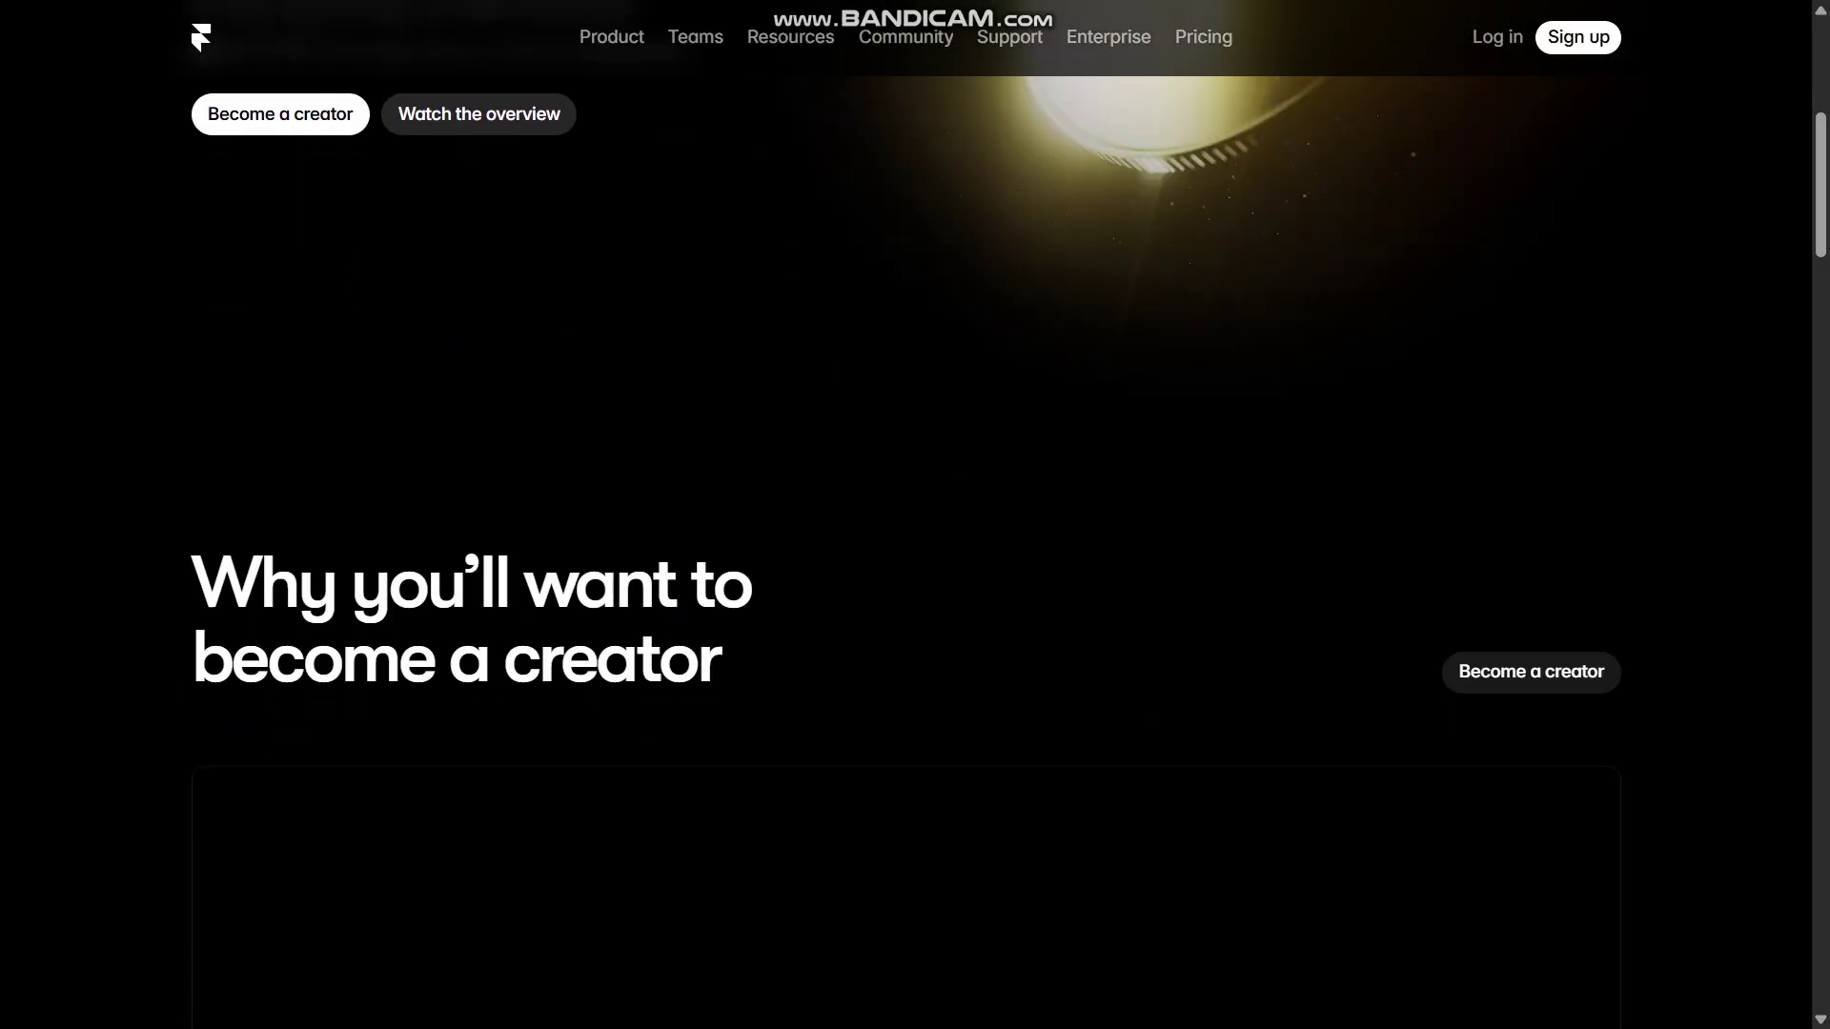
scroll(915, 515, down, 1)
scroll(915, 515, down, 1)
scroll(915, 515, down, 1)
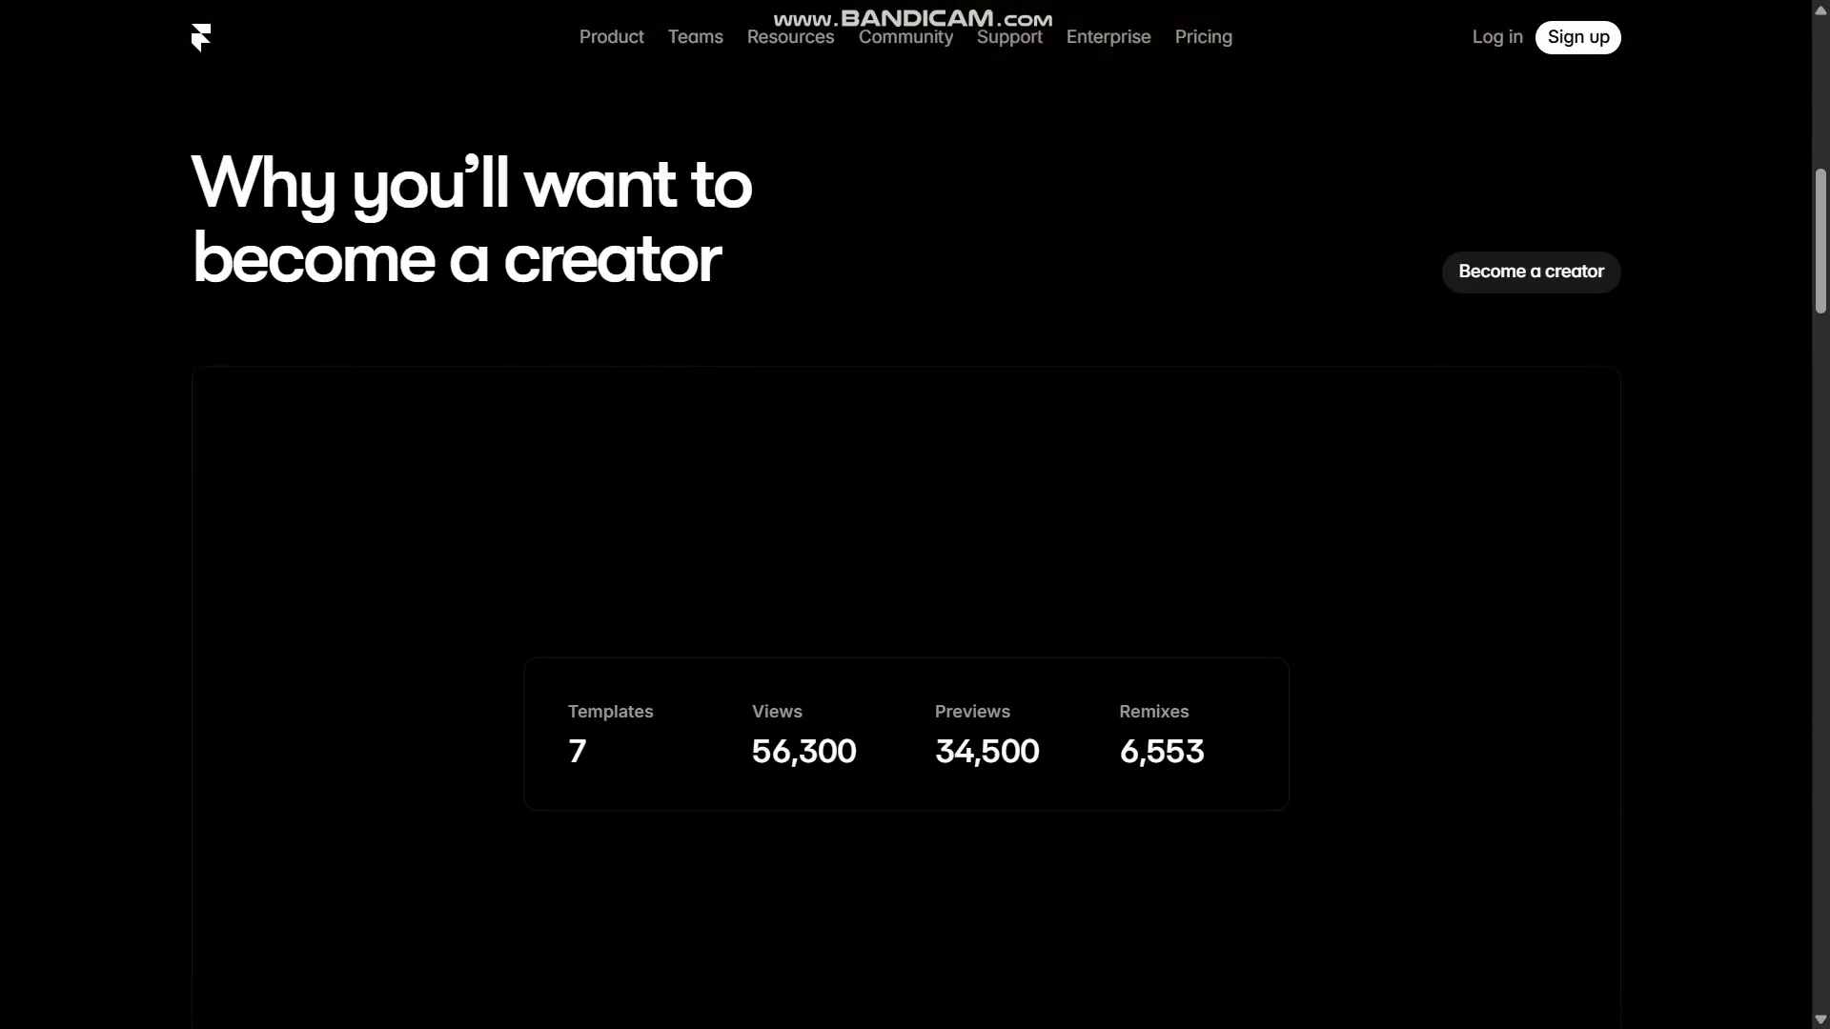
scroll(916, 515, down, 1)
scroll(915, 516, down, 1)
scroll(915, 514, down, 1)
scroll(916, 516, down, 1)
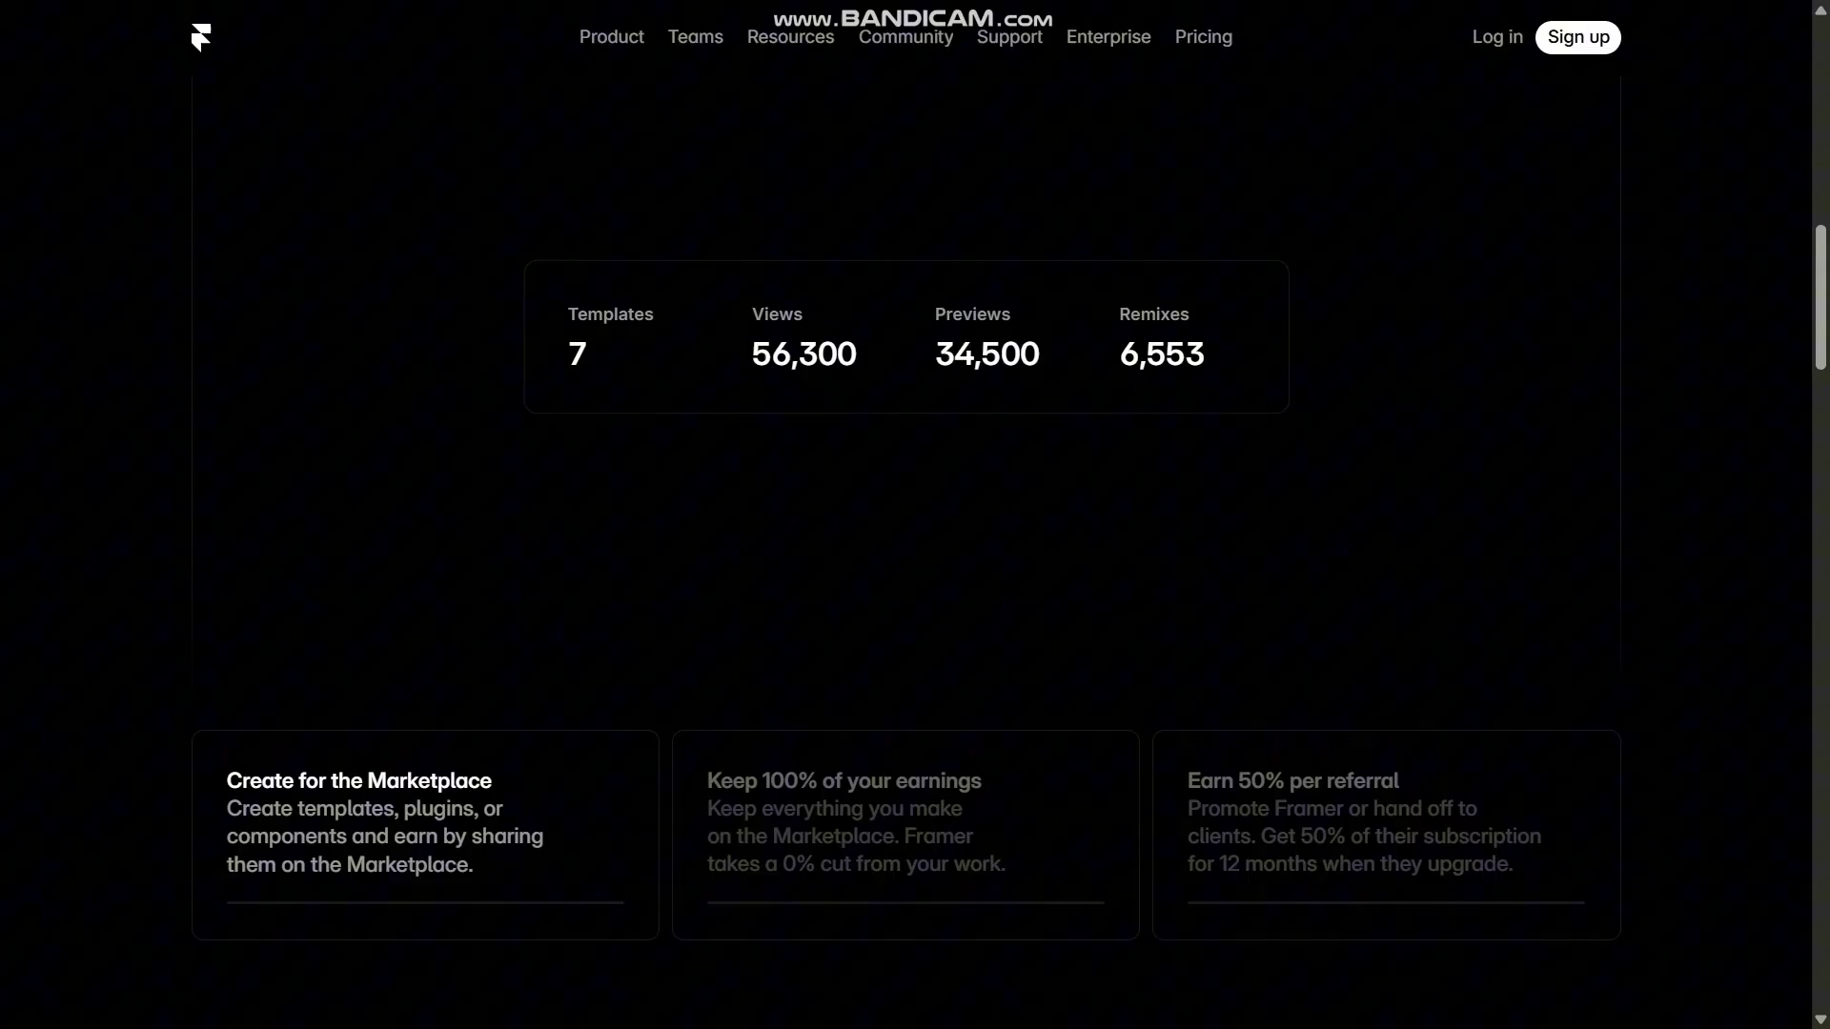
scroll(916, 515, down, 1)
scroll(916, 514, down, 1)
scroll(915, 514, down, 1)
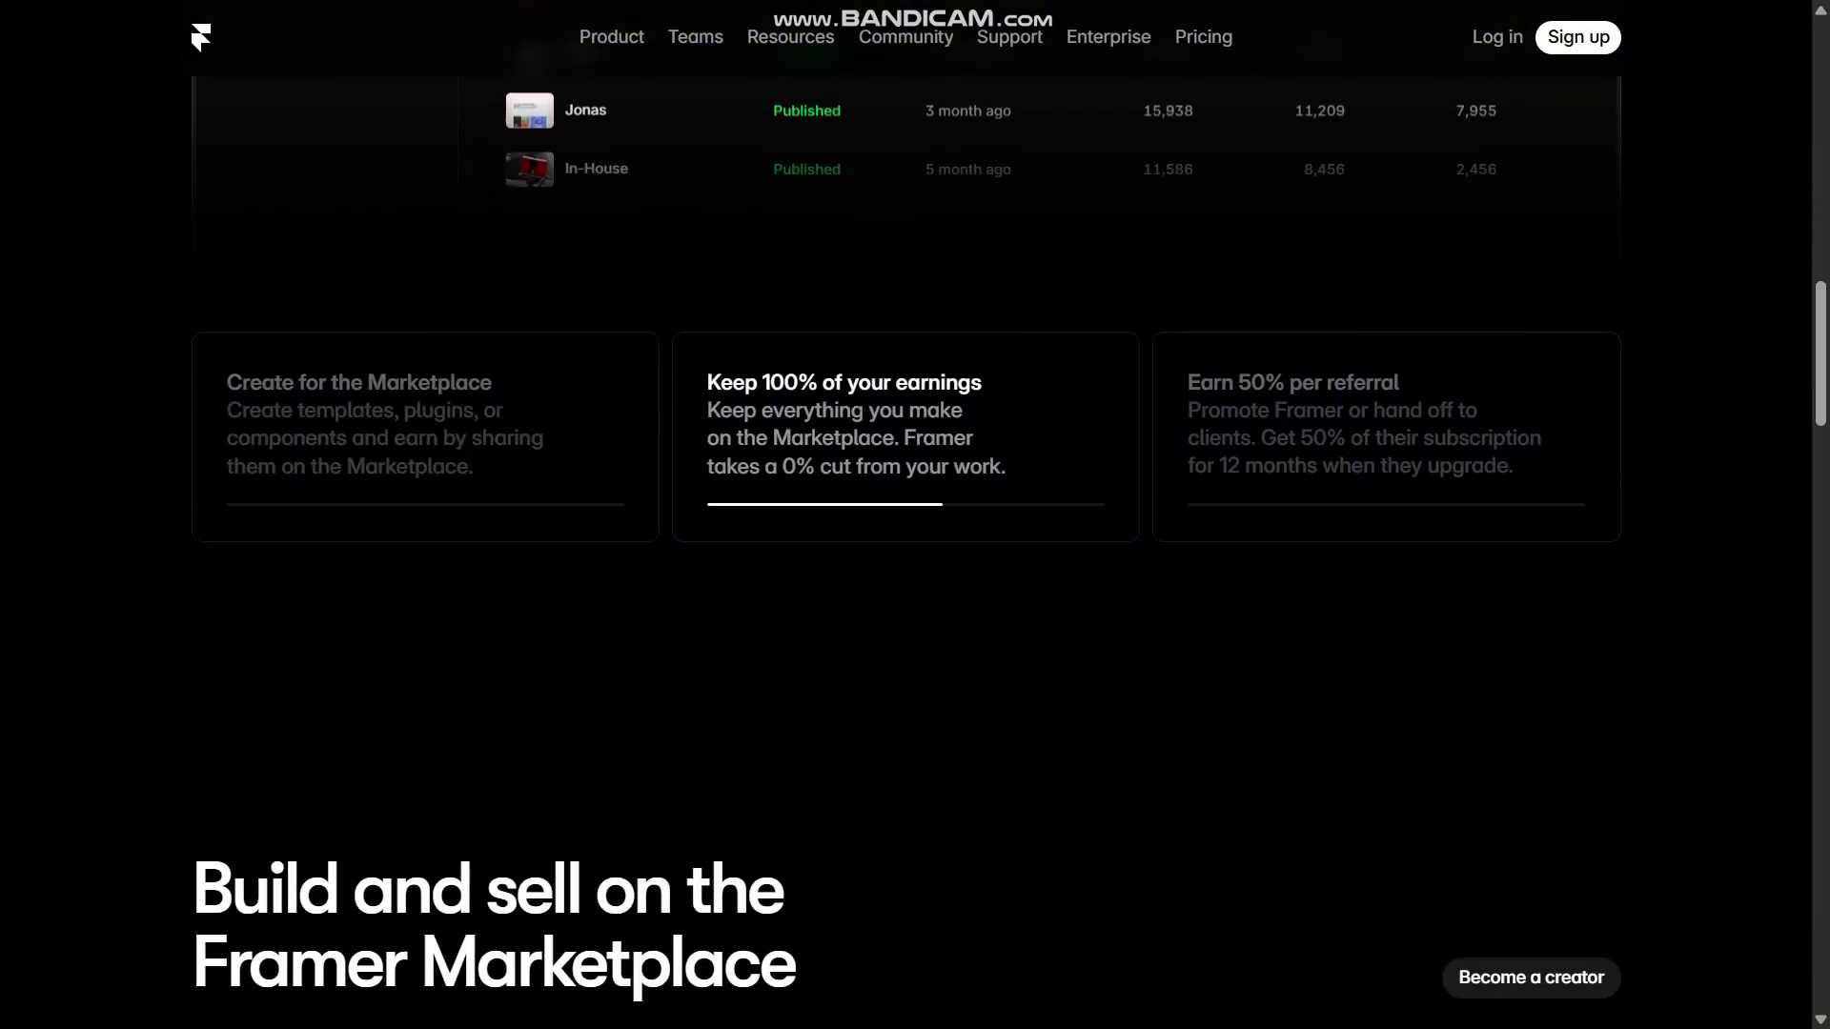
scroll(916, 516, down, 1)
scroll(915, 514, down, 1)
scroll(915, 515, down, 1)
scroll(915, 514, down, 1)
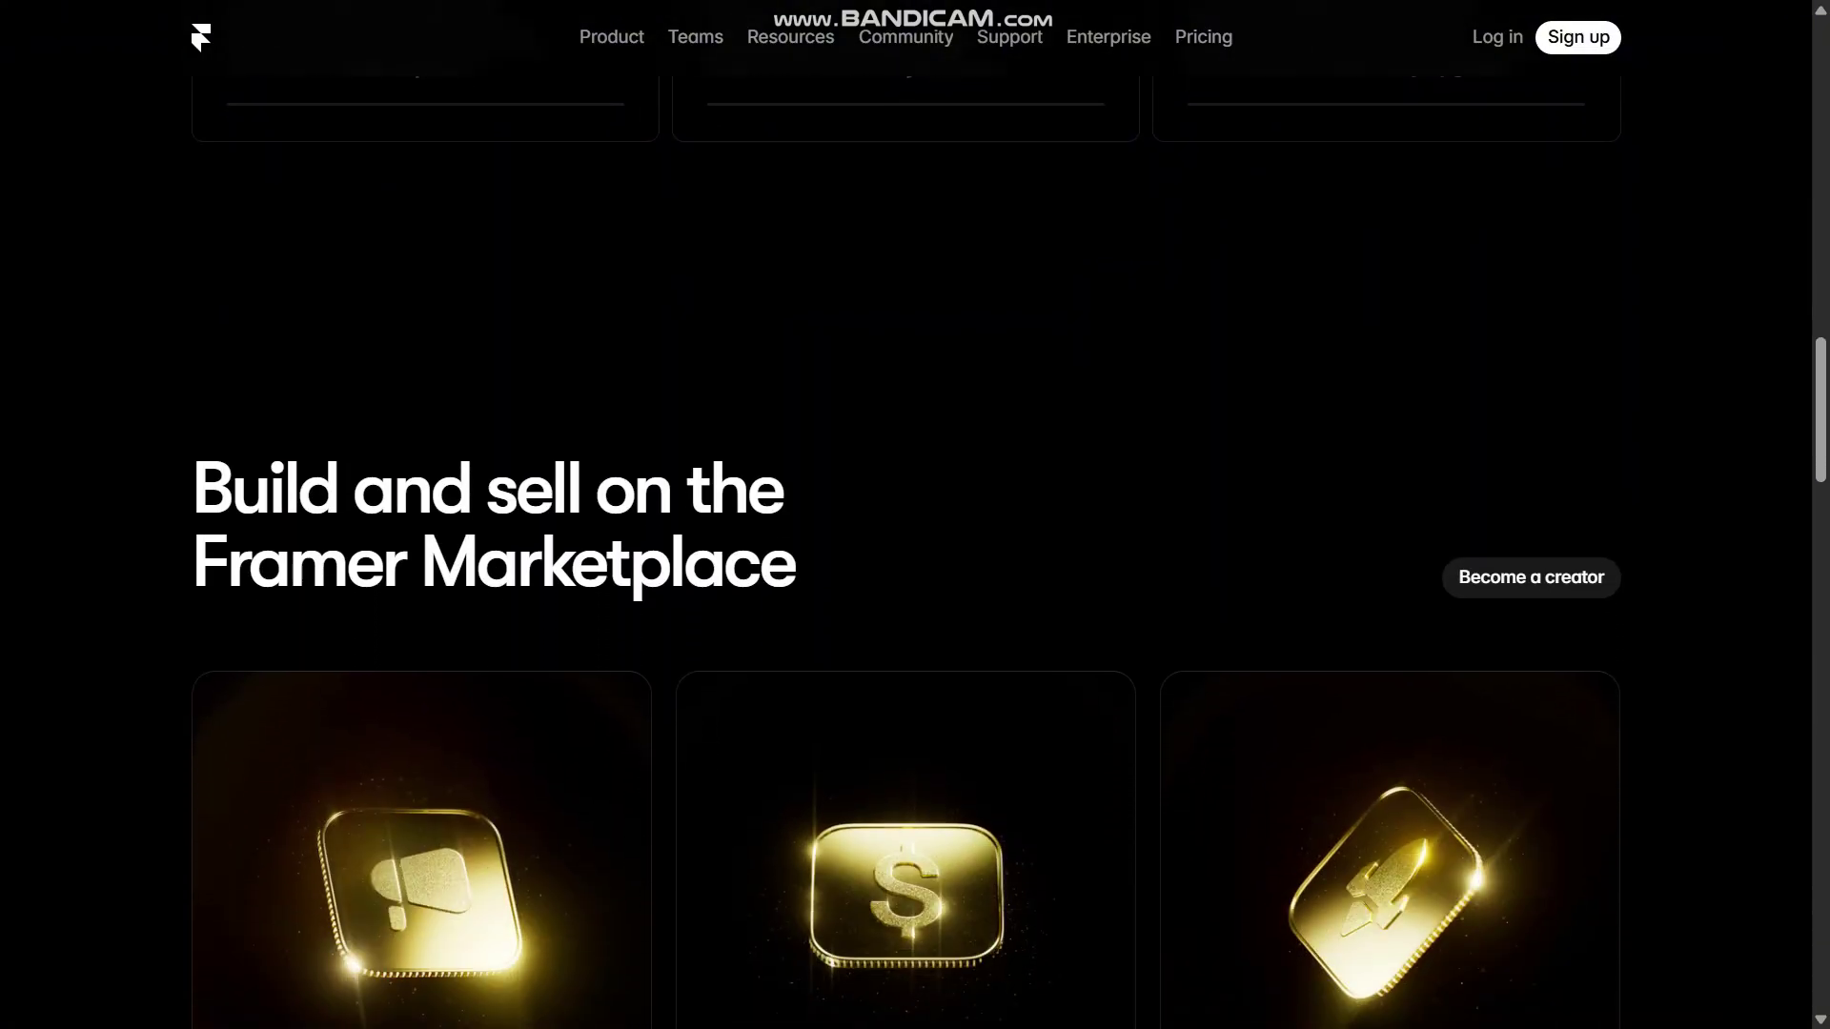
scroll(915, 515, down, 1)
scroll(915, 515, down, 1)
scroll(916, 515, down, 1)
scroll(916, 515, down, 1)
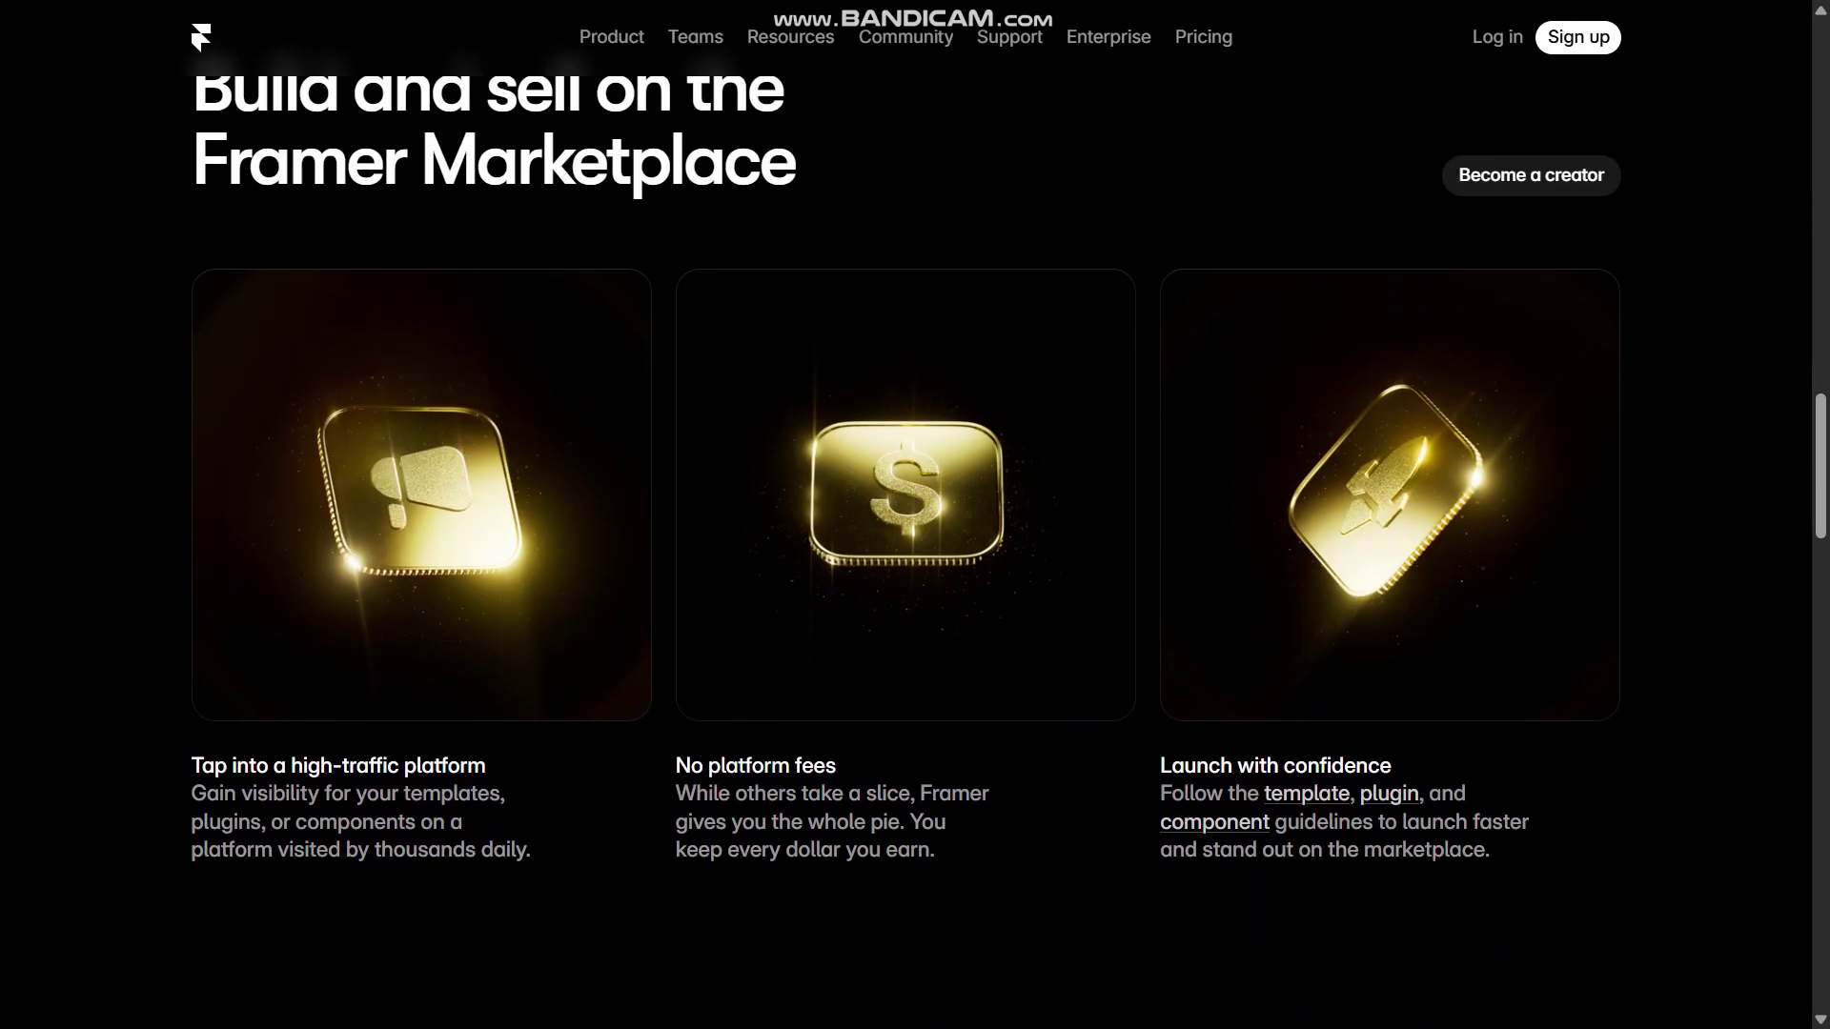
scroll(915, 515, down, 1)
scroll(916, 516, down, 1)
scroll(914, 515, down, 1)
scroll(915, 516, down, 1)
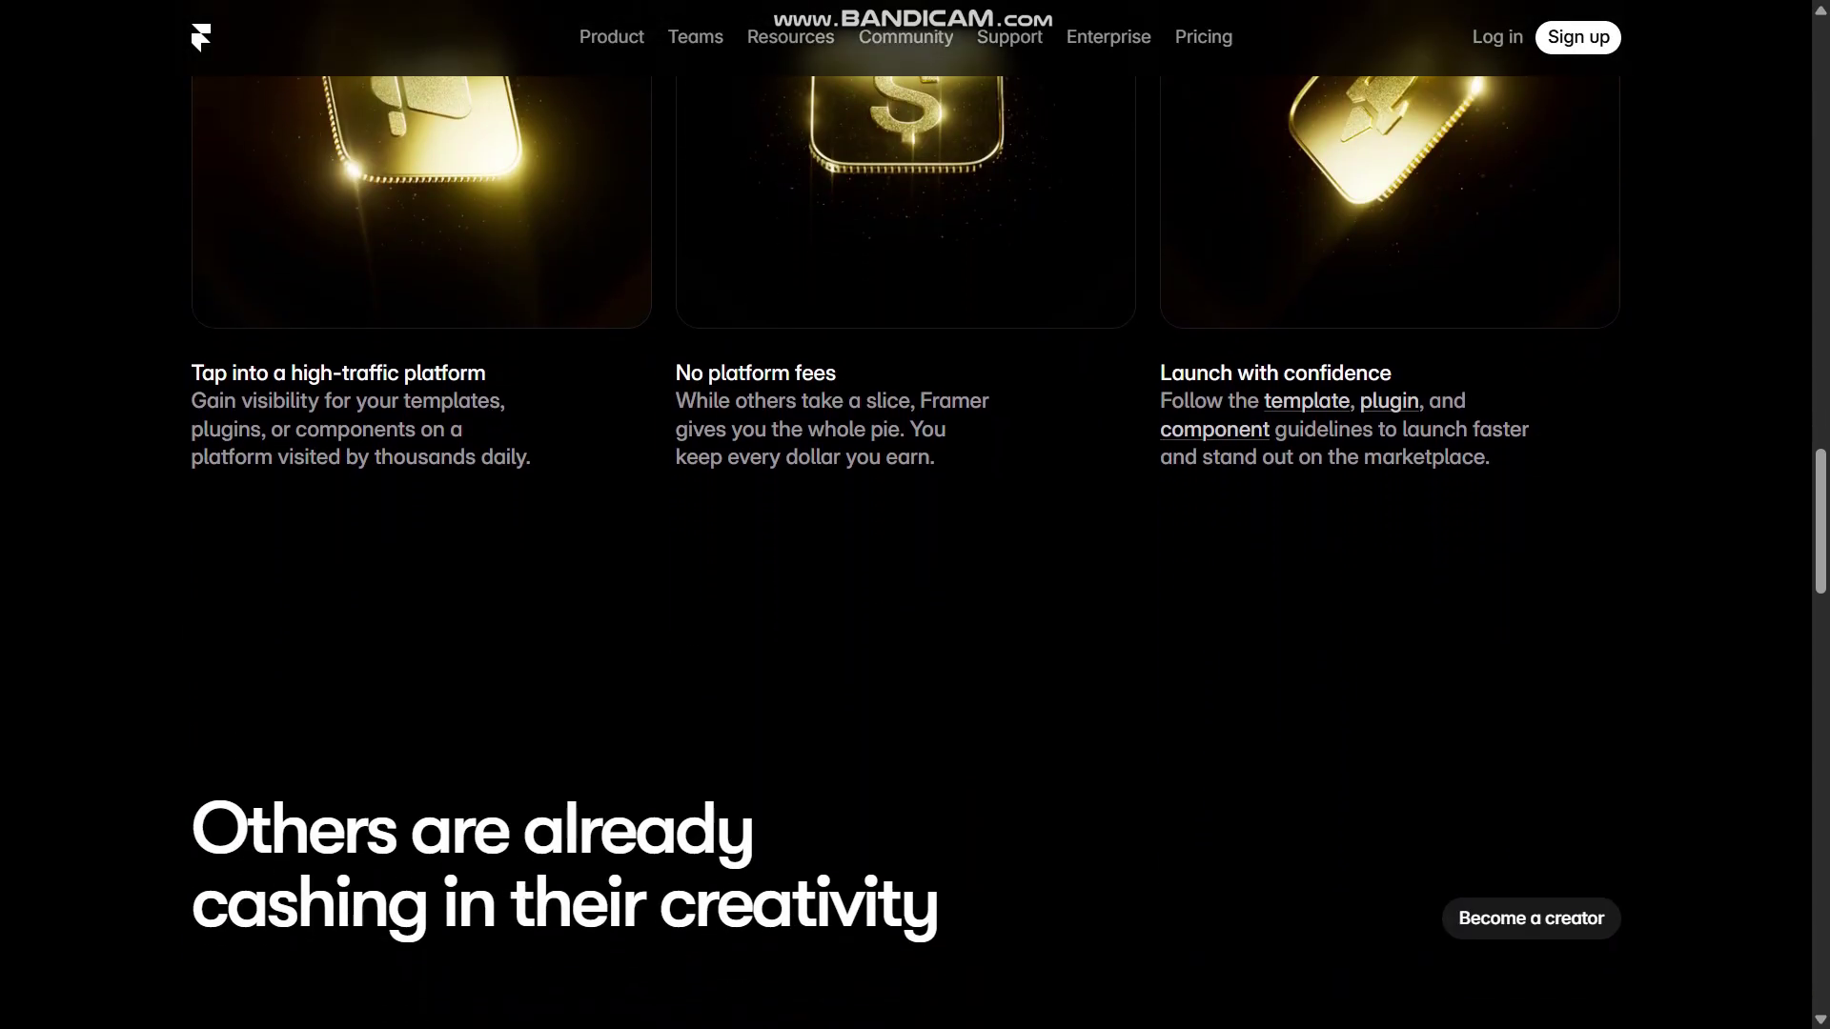
scroll(916, 516, down, 1)
scroll(915, 515, down, 1)
scroll(915, 515, down, 1)
scroll(915, 515, down, 1)
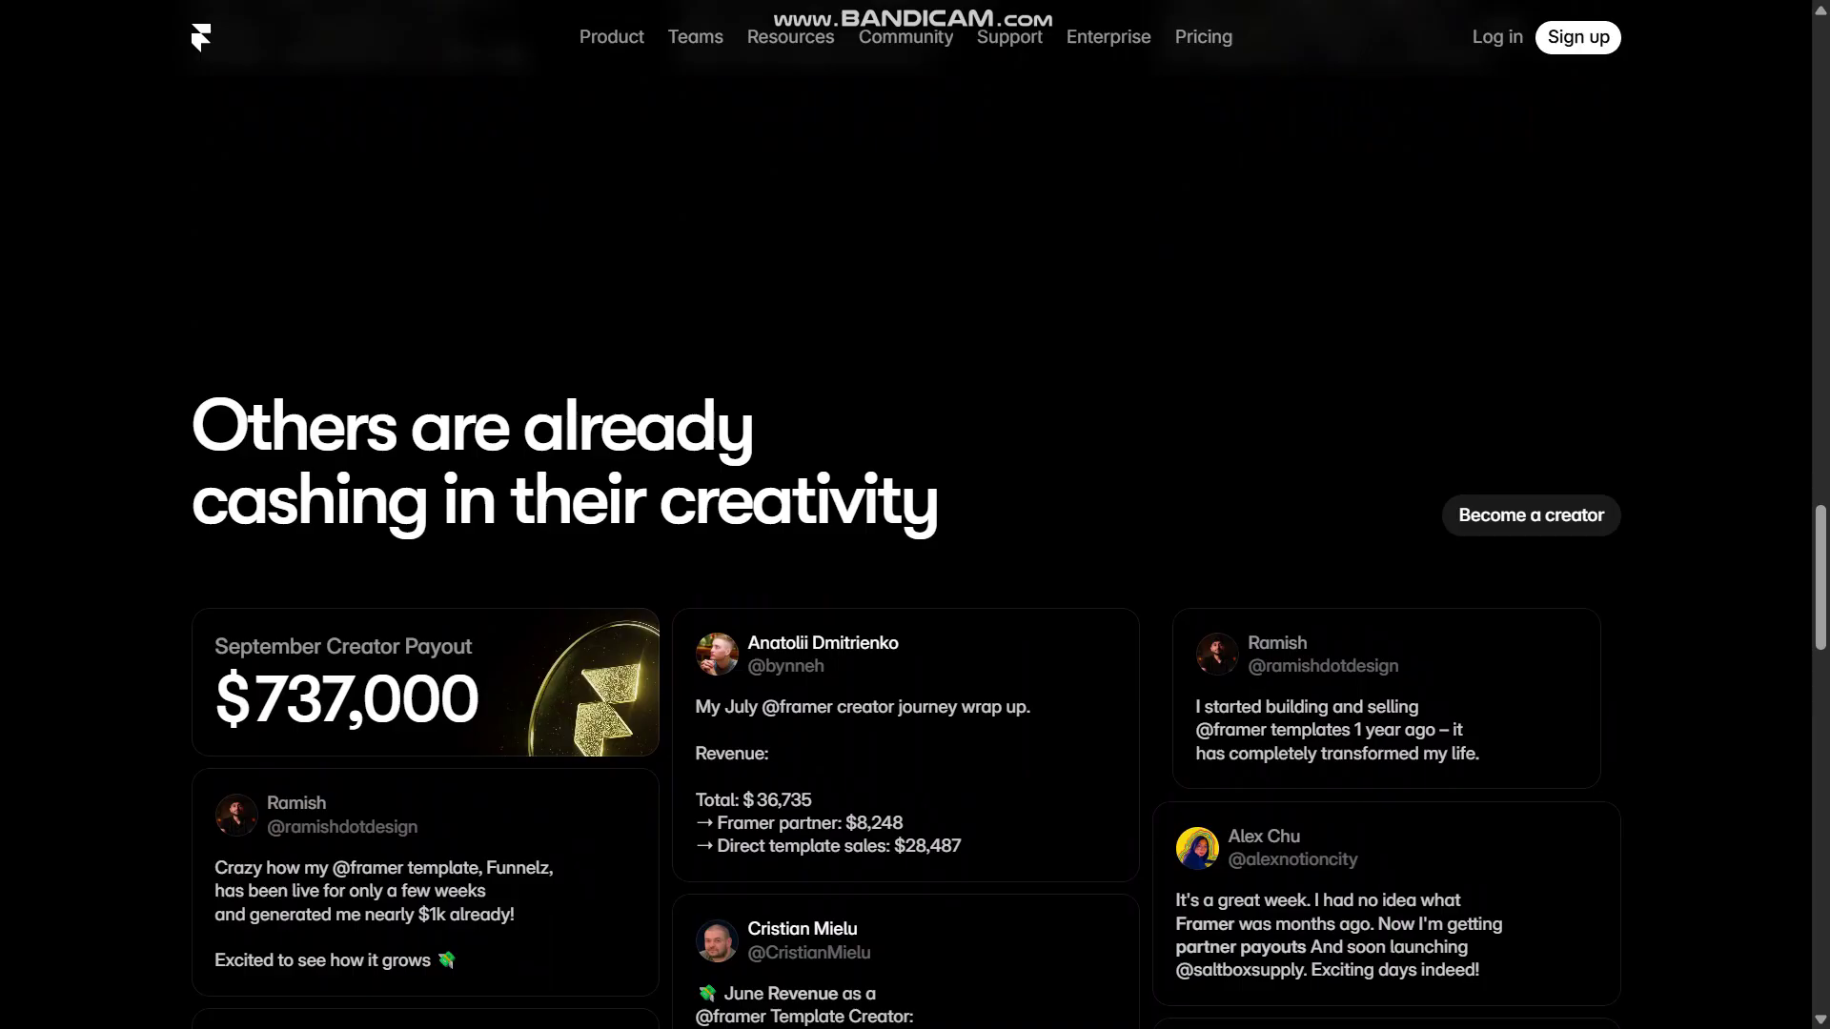
scroll(915, 516, down, 1)
scroll(915, 515, down, 1)
scroll(915, 516, down, 1)
scroll(916, 515, down, 1)
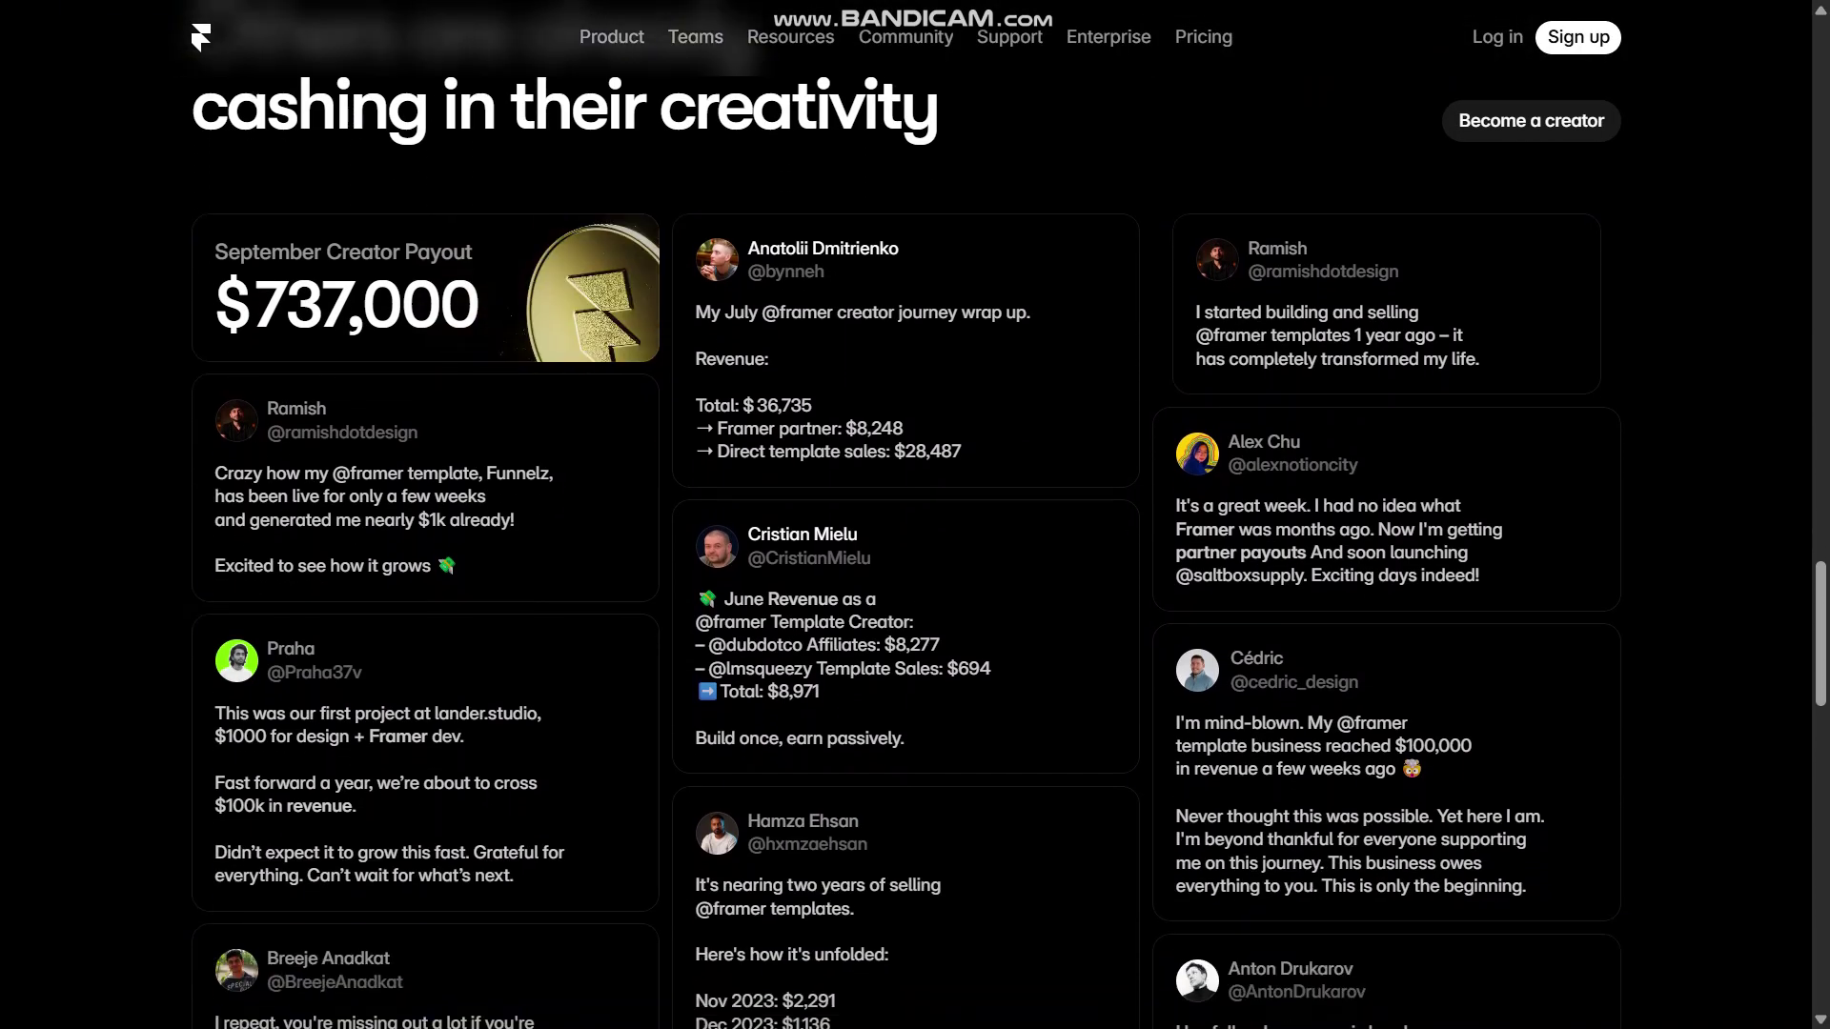
scroll(915, 515, down, 1)
scroll(916, 515, down, 1)
scroll(915, 516, down, 1)
scroll(915, 514, down, 1)
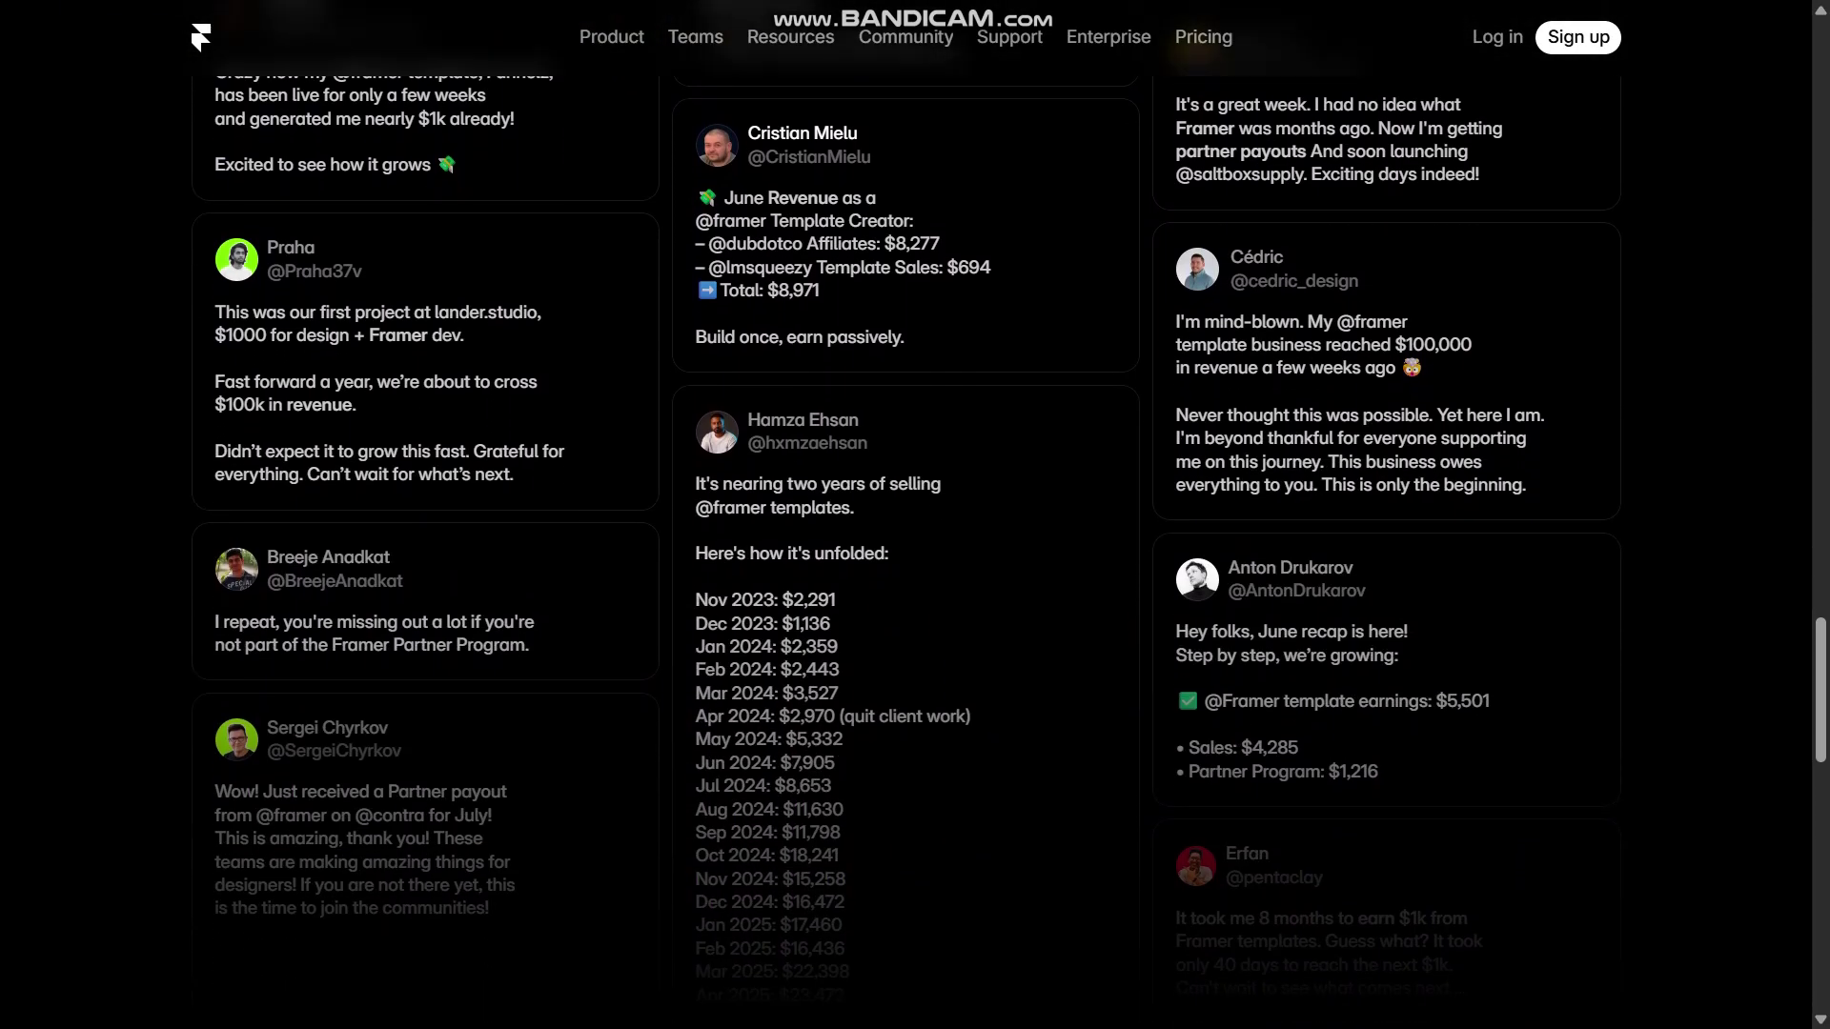